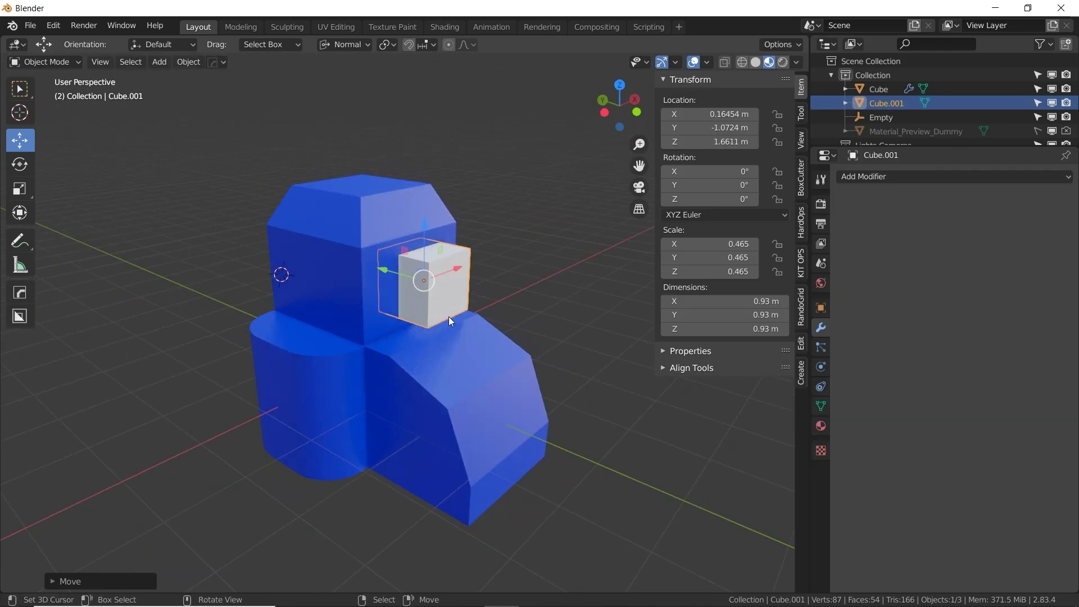
Scale the small cube on the blue body by about 2.5 along its normal Z axis
key("s")
key("z")
key("z")
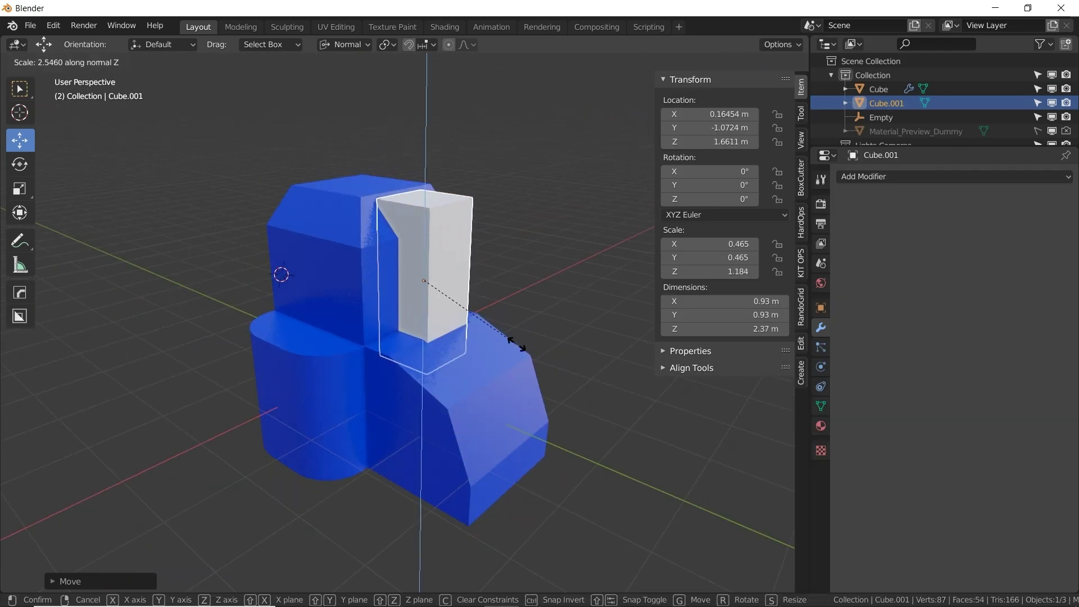
left_click(525, 349)
left_click(329, 225)
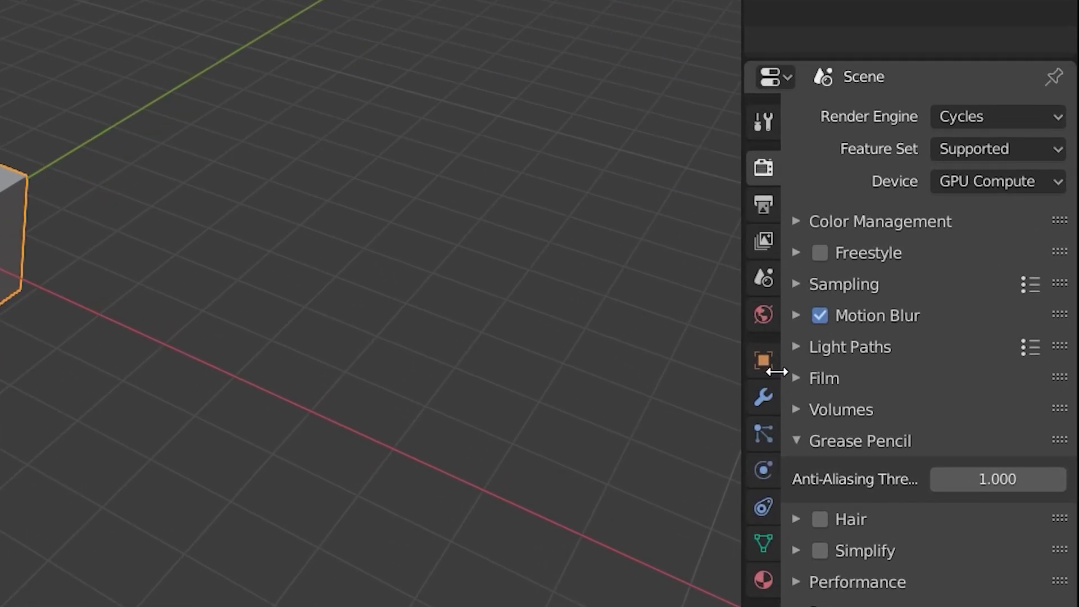
Add an Array modifier to the cube and keep its settings expanded
left_click(762, 399)
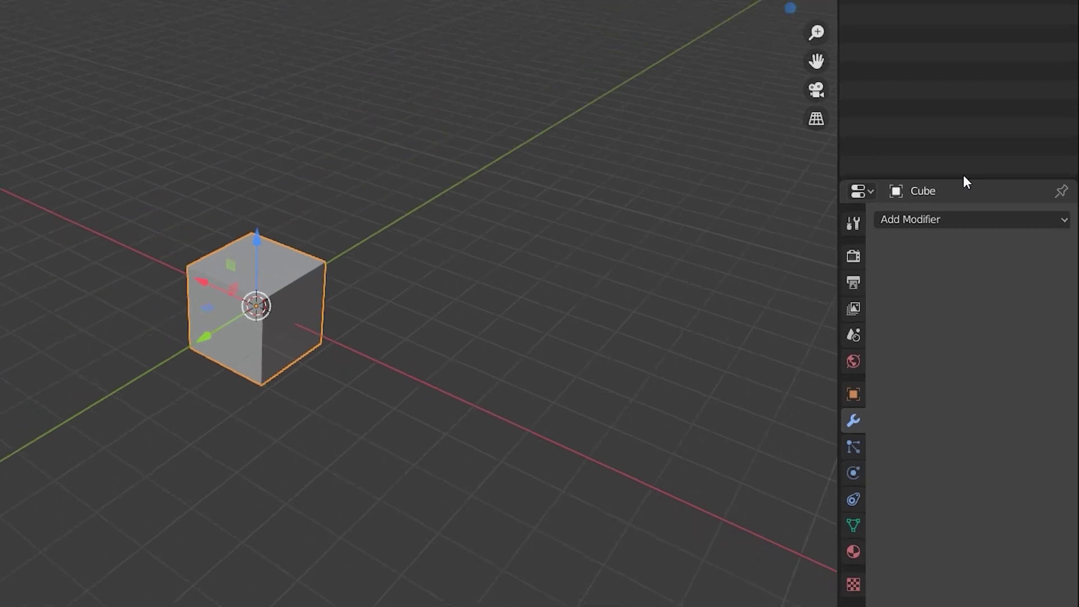
left_click_drag(963, 174, 975, 36)
left_click(999, 176)
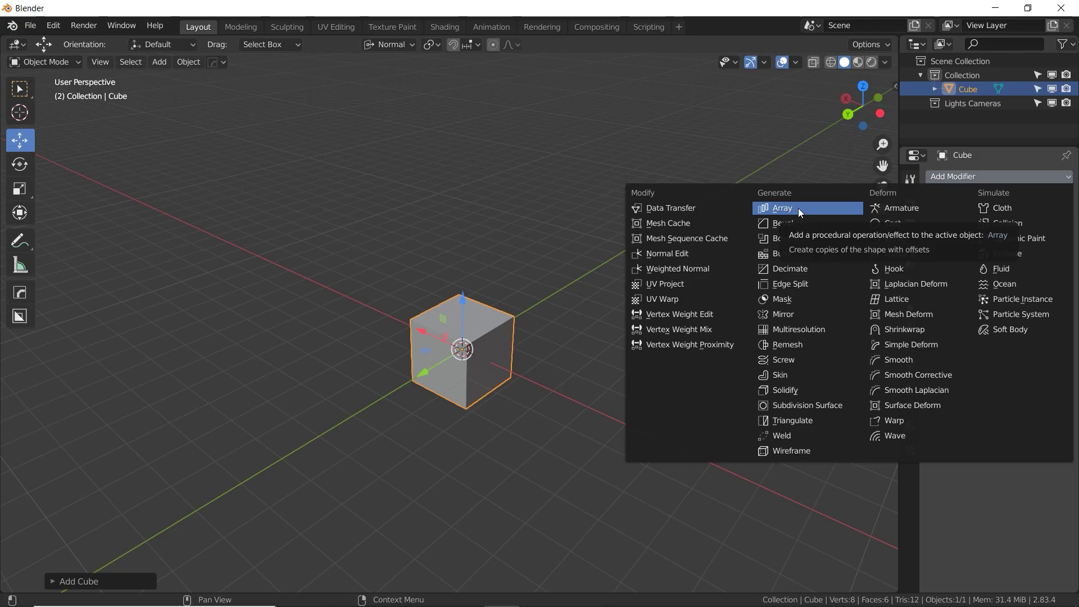
left_click(542, 84)
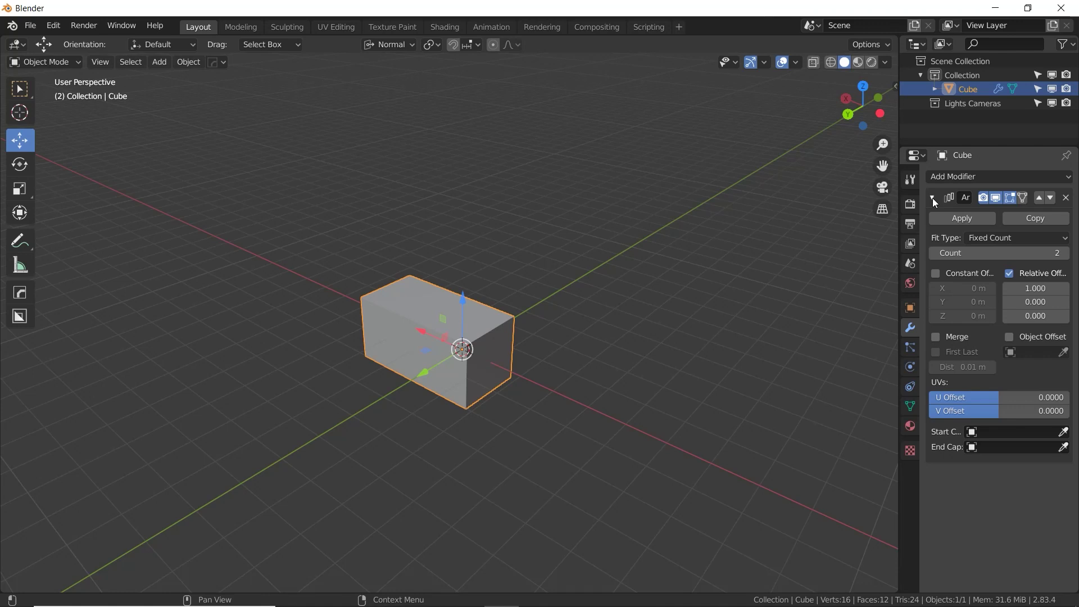
left_click(932, 198)
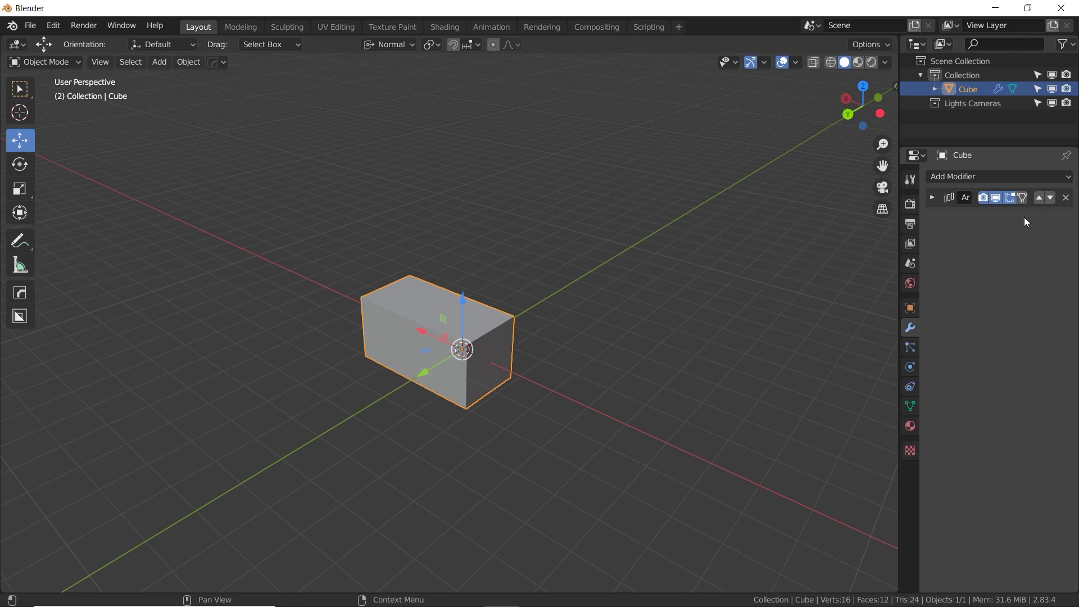
left_click(932, 197)
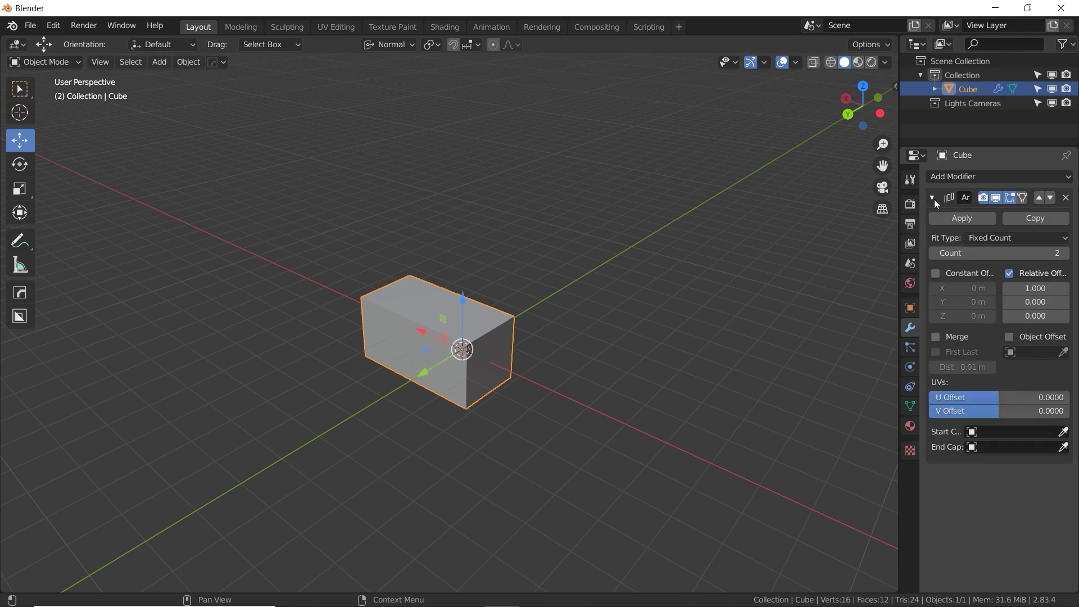
Set the array's relative X offset to 2
middle_click_drag(444, 294, 479, 293)
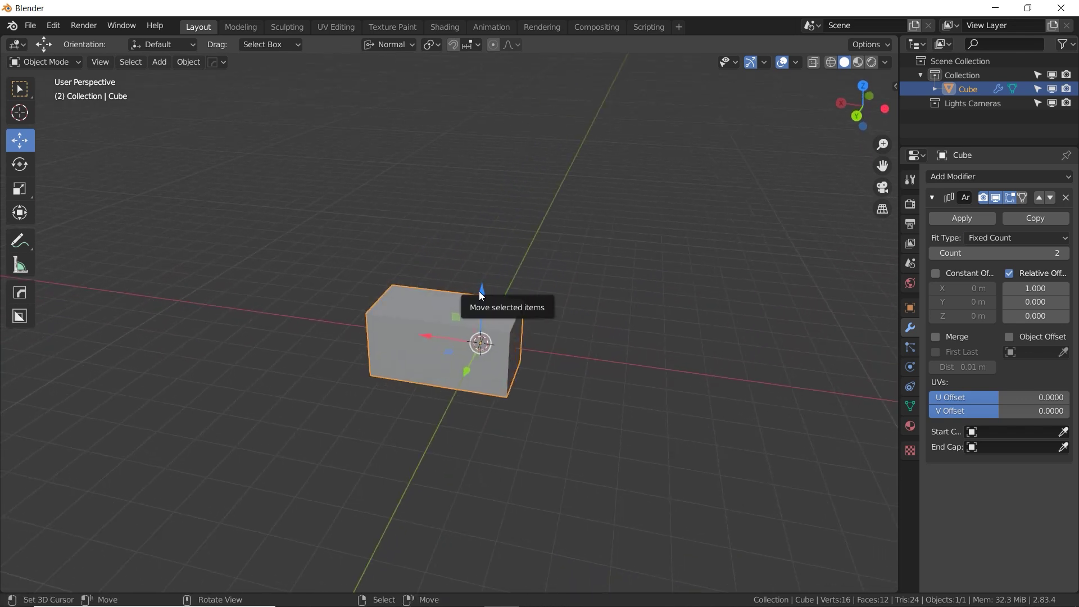
scroll(481, 295, "up", 3)
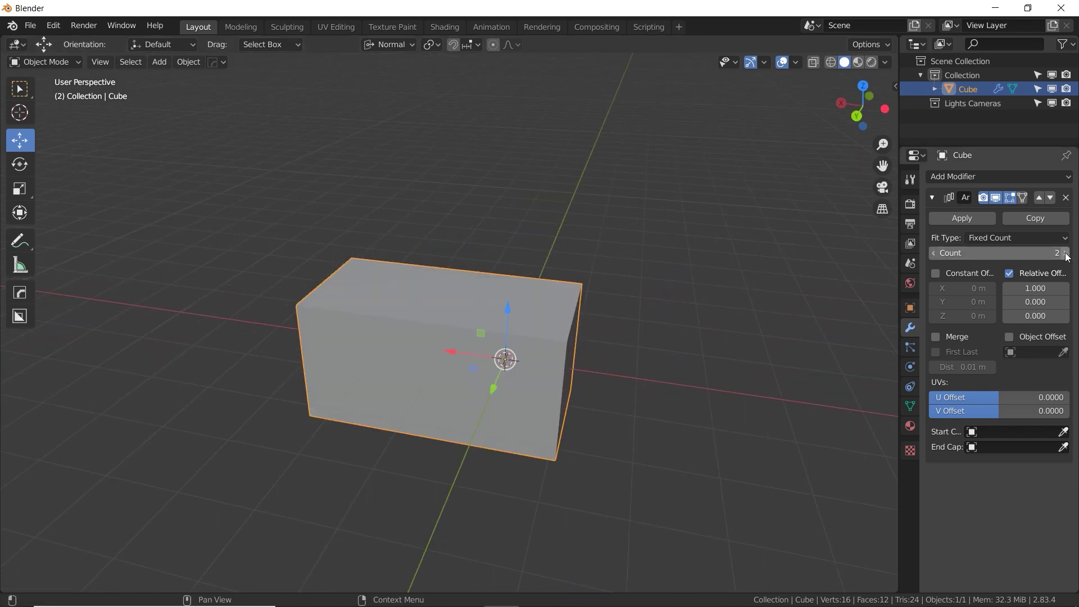
left_click(1045, 289)
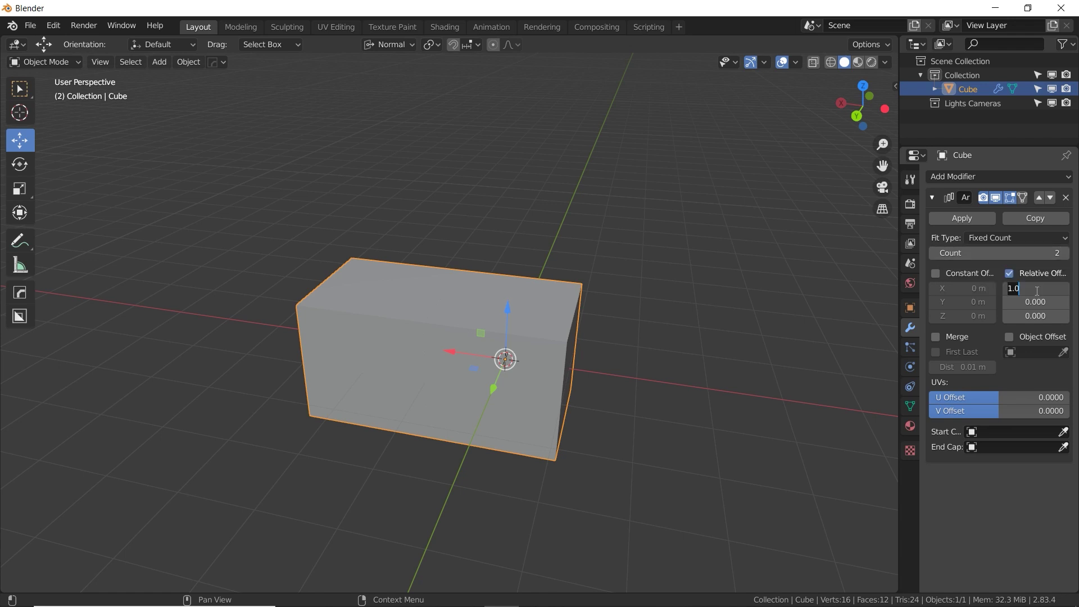
type("2")
key("Return")
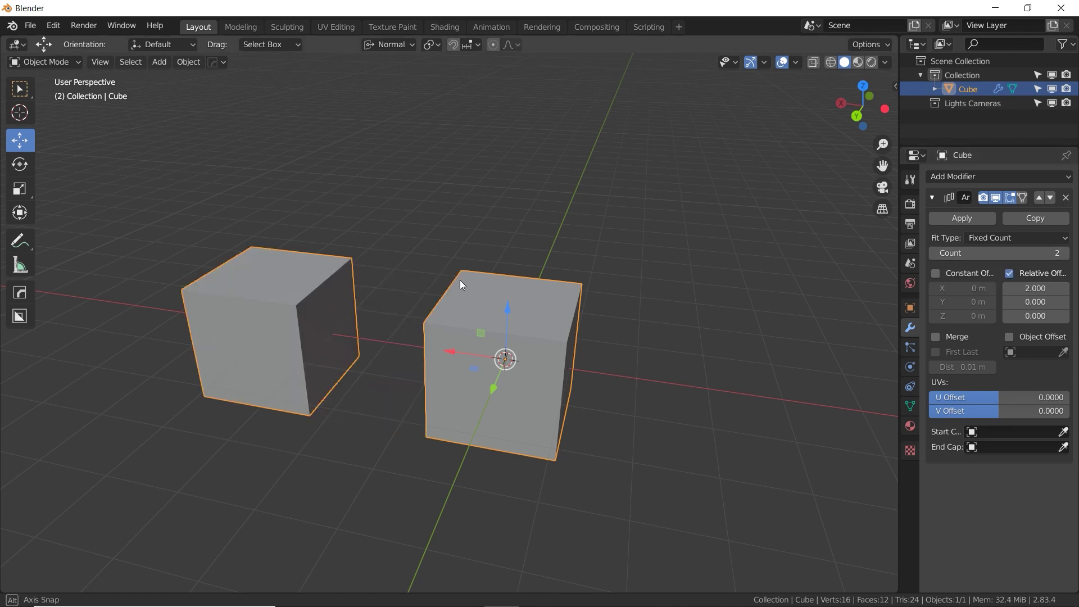
middle_click_drag(459, 280, 494, 275)
middle_click_drag(755, 285, 717, 277)
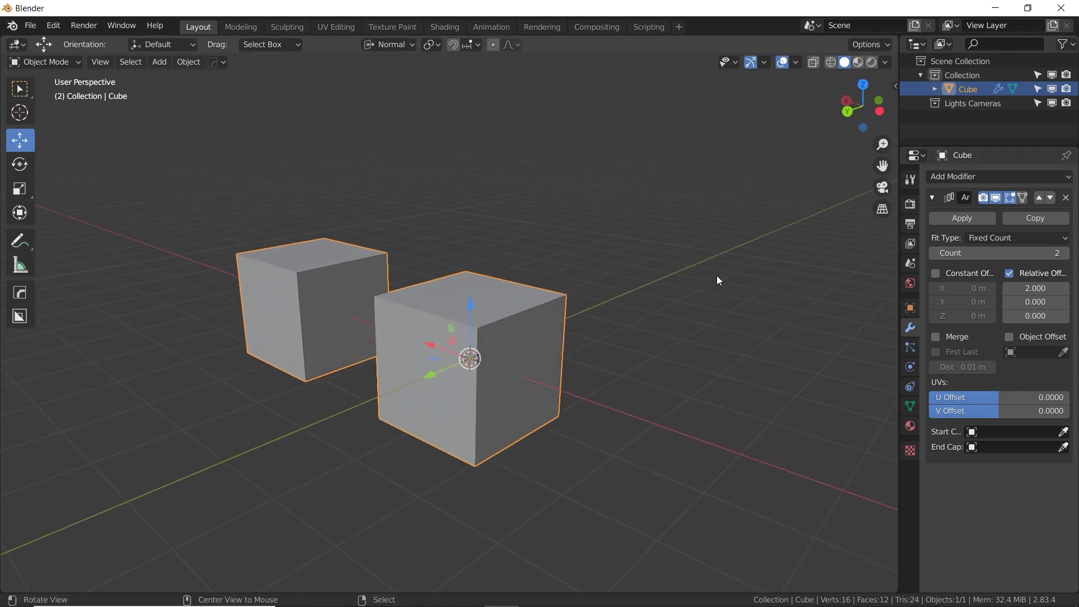
Raise the array's count to 6 copies
left_click(1063, 253)
left_click(1064, 252)
left_click(1063, 252)
left_click(1064, 253)
middle_click_drag(607, 271, 587, 268)
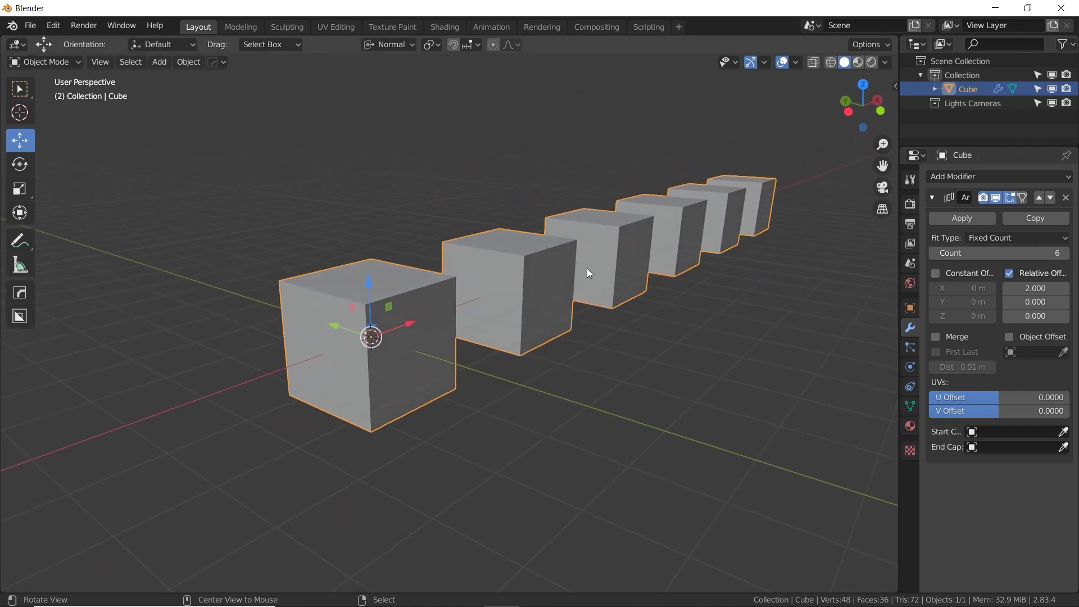
Keep the array's fit type at Fixed Count and set the count to 10
left_click(1039, 236)
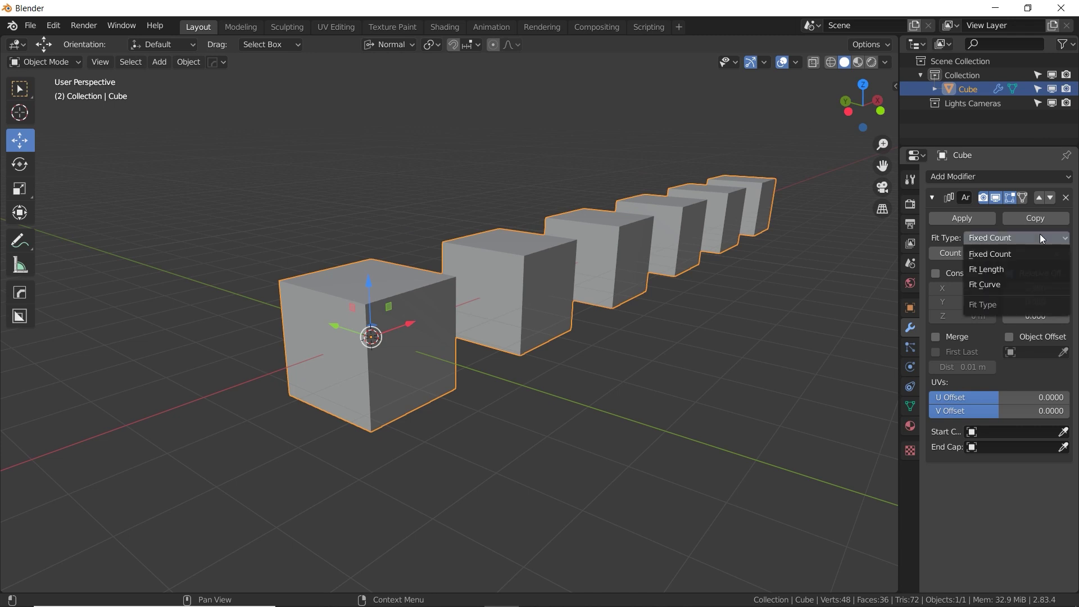
left_click(1021, 254)
left_click(992, 253)
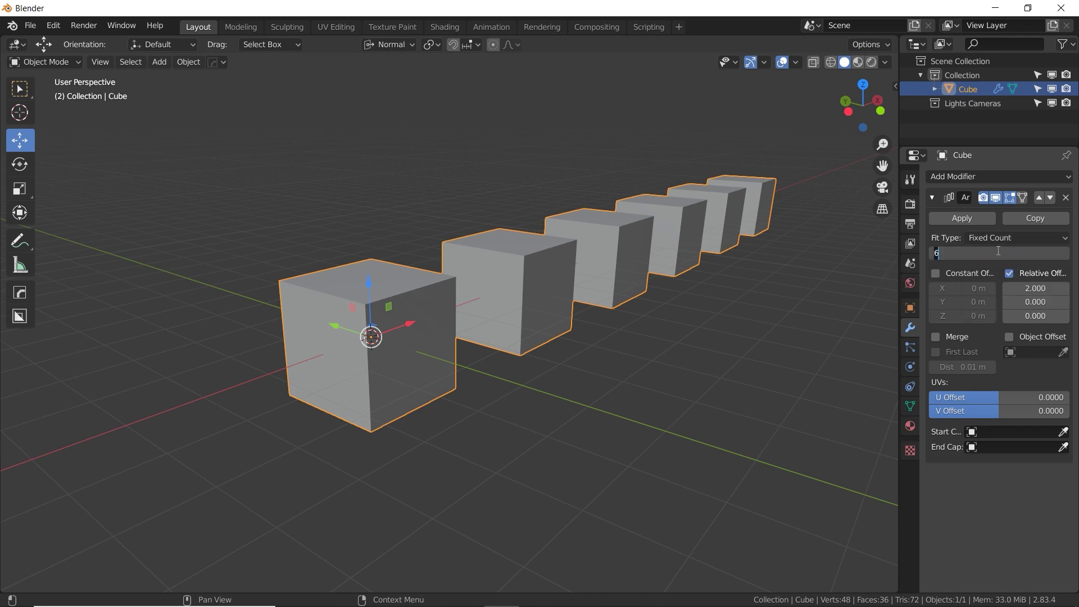
type("10")
key("Return")
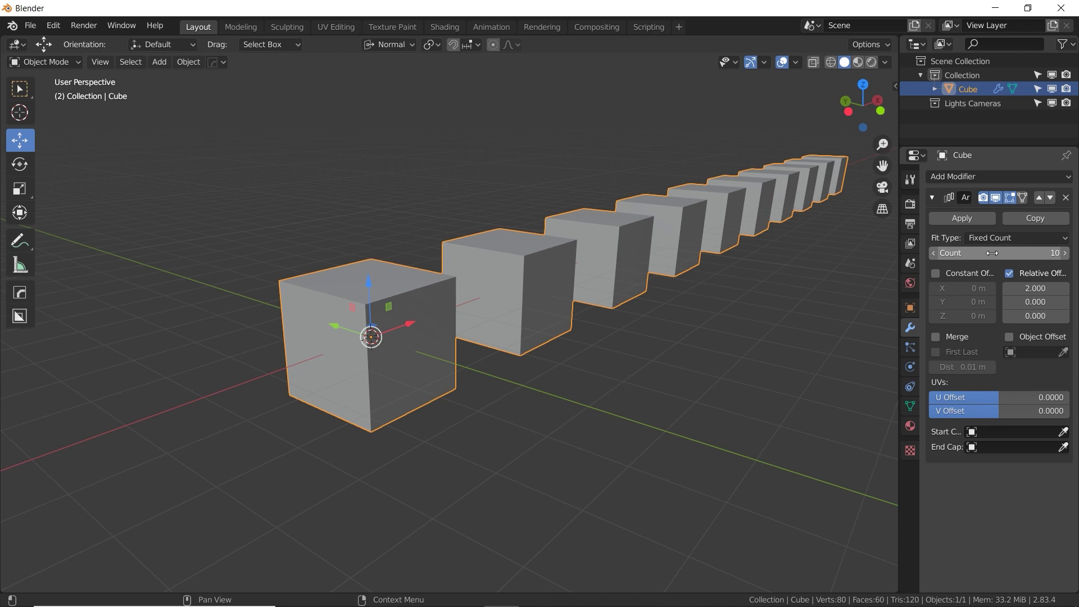
Switch the array to Fit Length with a length of 10 m and set the relative X offset to 1.08
left_click(1000, 238)
left_click(1000, 265)
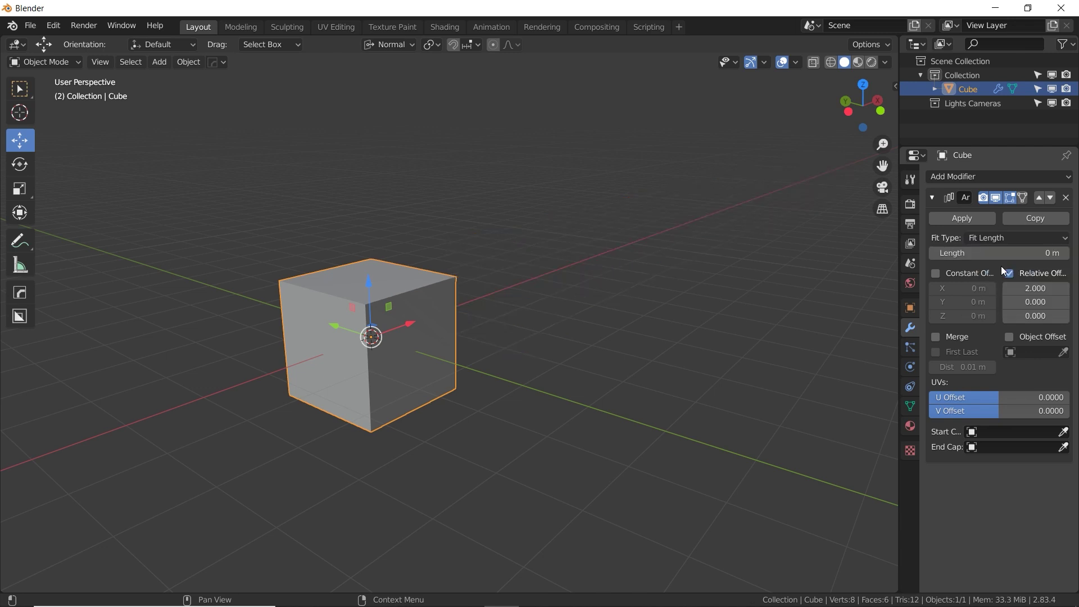
left_click(993, 252)
type("10")
key("Return")
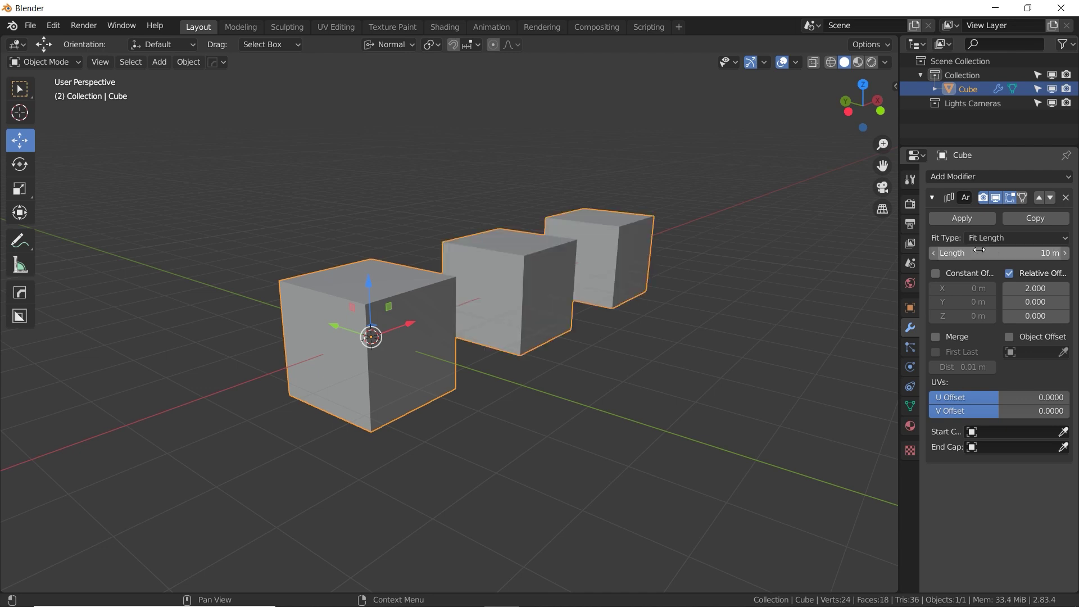
middle_click_drag(629, 256, 448, 318)
left_click_drag(1035, 288, 1008, 288)
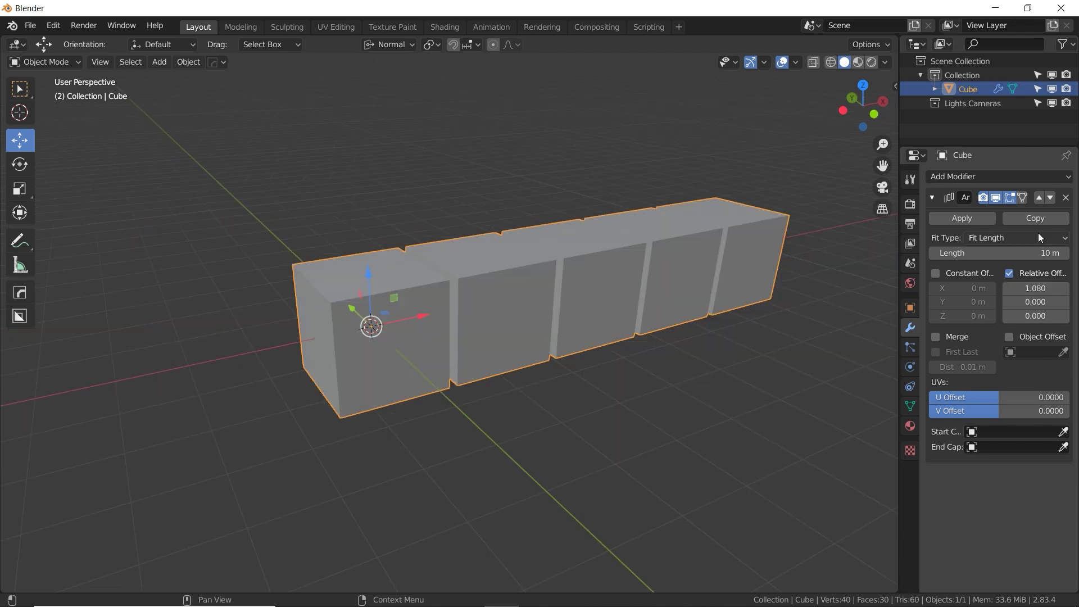
Try the Fit Curve type for the array and return the fit type to Fixed Count
left_click(1037, 233)
left_click(1006, 285)
left_click(995, 253)
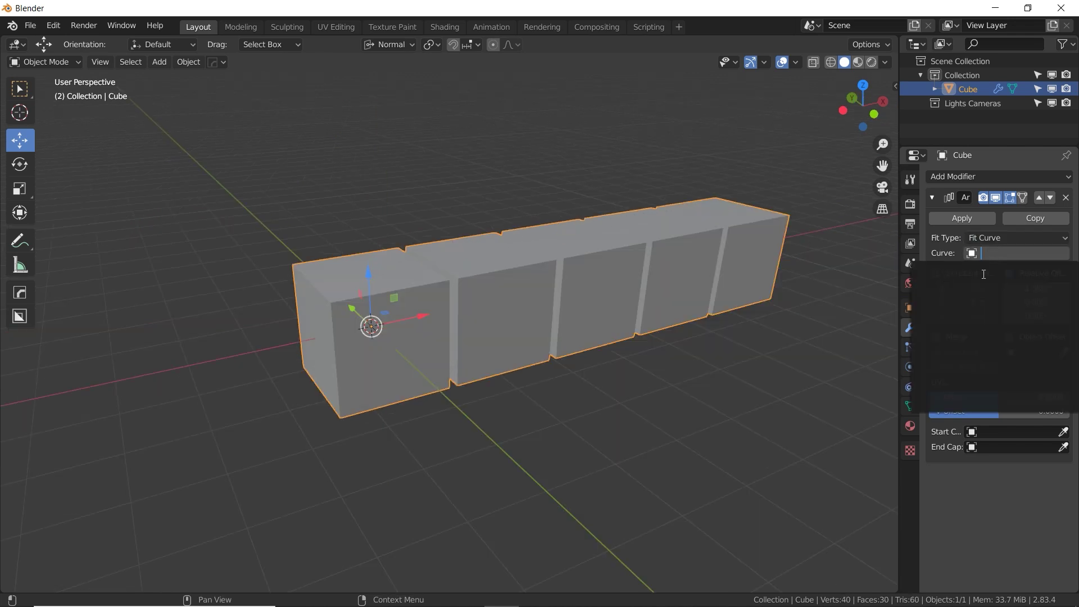
mouse_move(446, 271)
middle_mouse_down()
mouse_move(593, 286)
mouse_move(440, 270)
mouse_move(461, 275)
middle_mouse_up()
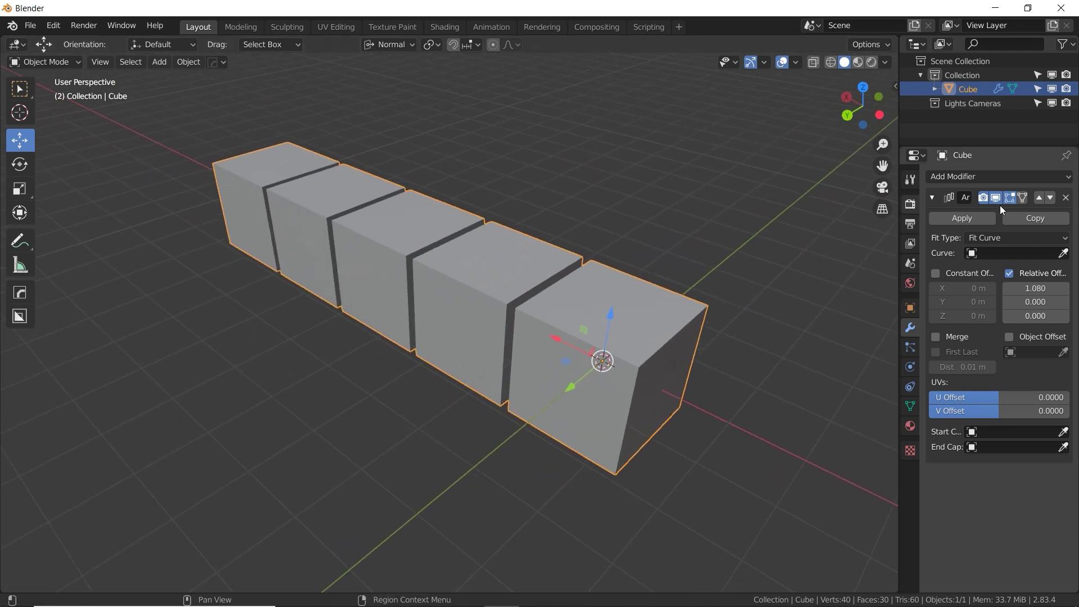
left_click(1018, 237)
left_click(1009, 253)
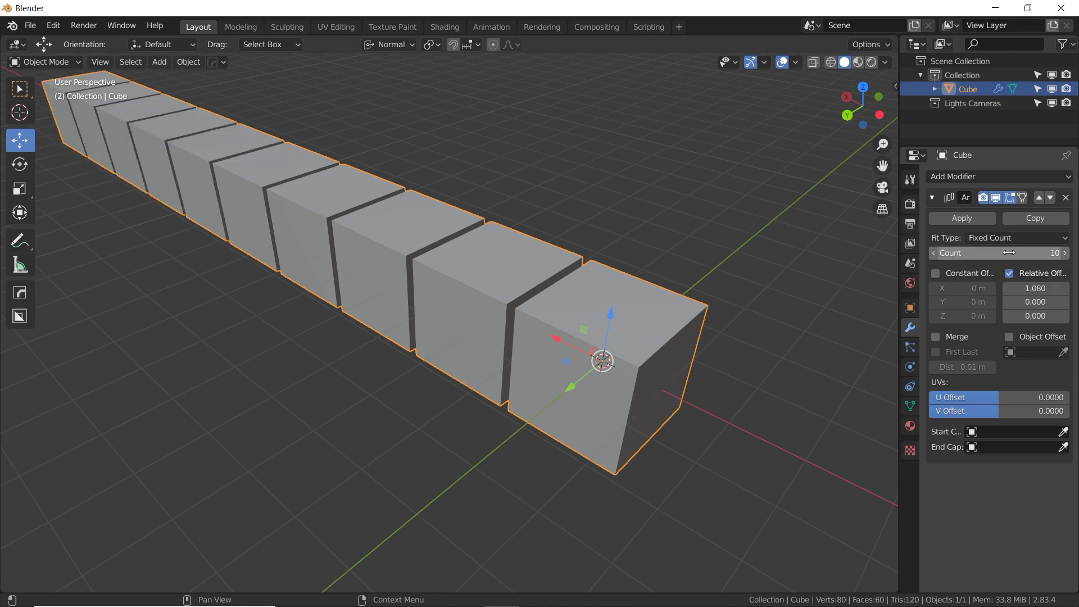
scroll(720, 275, "down", 2)
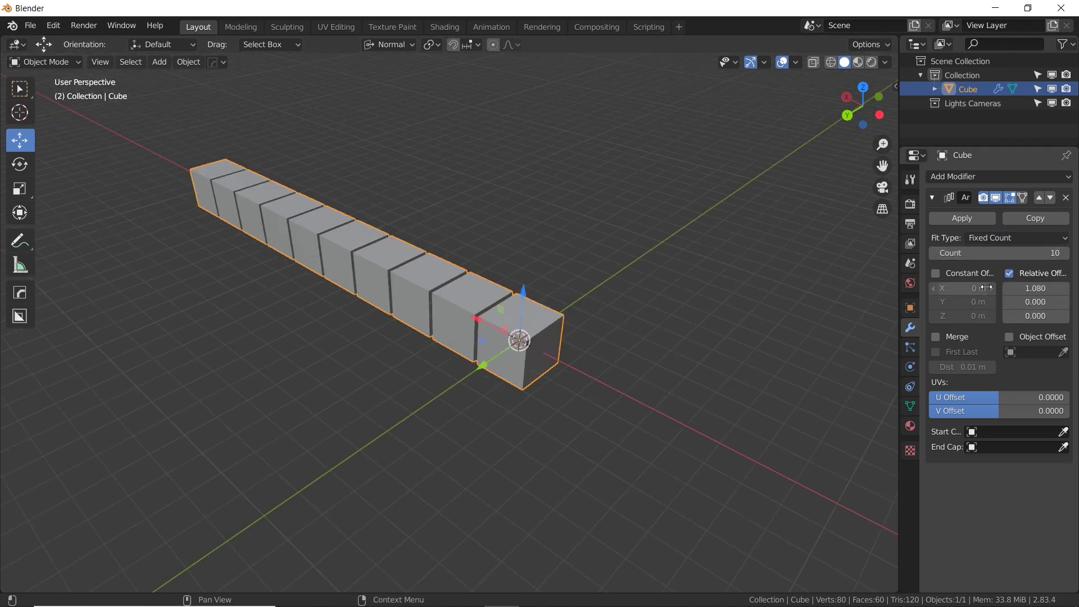
Set the array's relative offset to 2.4 in Y and 0.63 in Z
left_click_drag(1035, 302, 1035, 315)
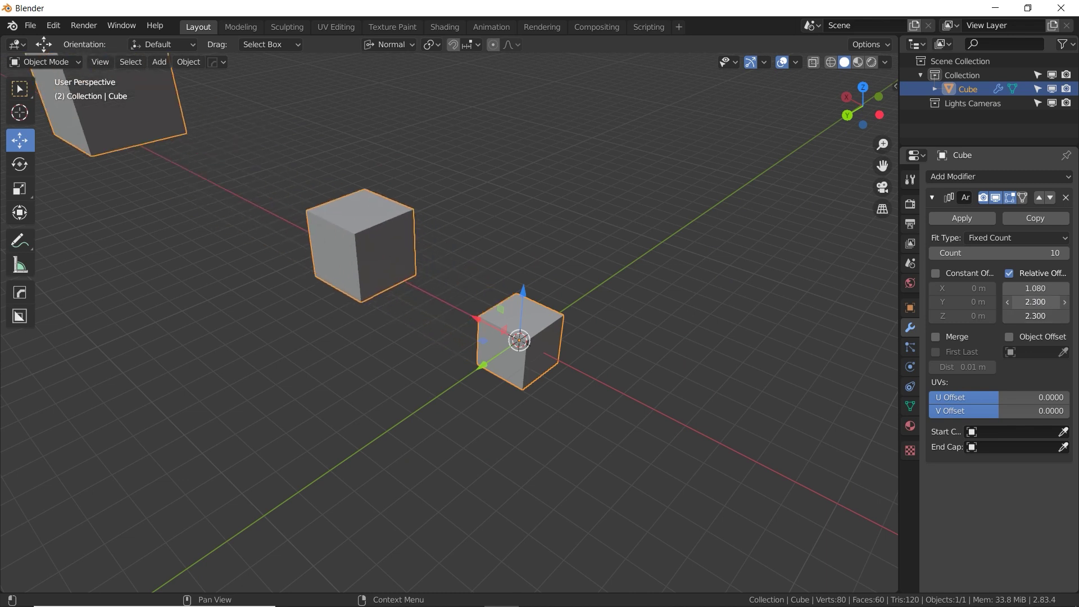
middle_click_drag(892, 319, 837, 285)
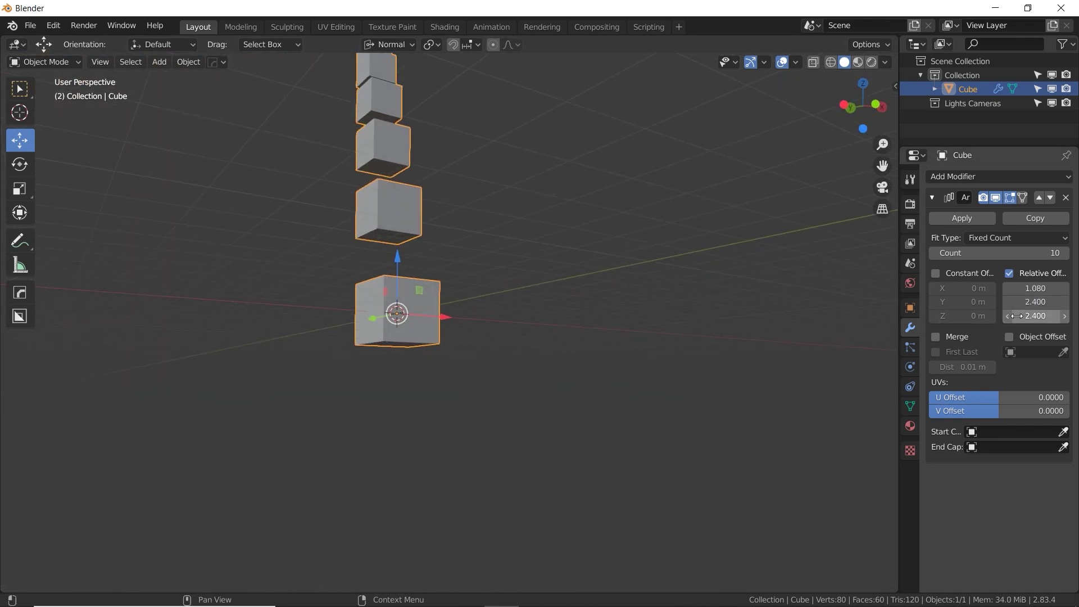
mouse_move(1035, 316)
left_mouse_down()
mouse_move(1059, 316)
mouse_move(1011, 316)
mouse_move(1035, 316)
left_mouse_up()
middle_click_drag(585, 397, 604, 425)
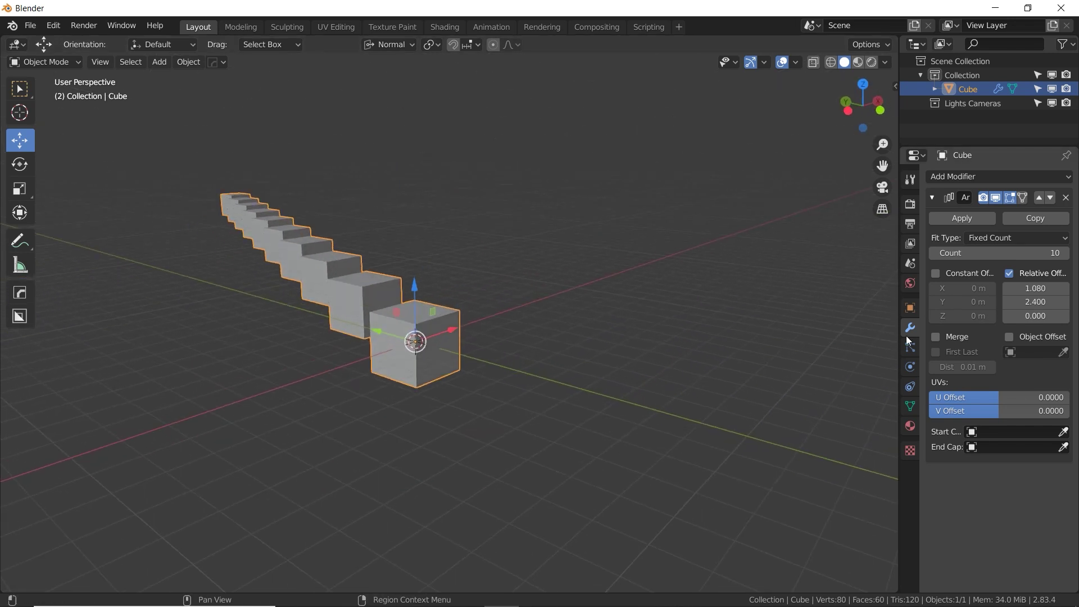
left_click_drag(1035, 316, 1056, 315)
middle_click_drag(702, 224, 548, 218)
Add an Empty to the scene and enable the array's Object Offset with that Empty as its object
key("shift+a")
mouse_move(548, 218)
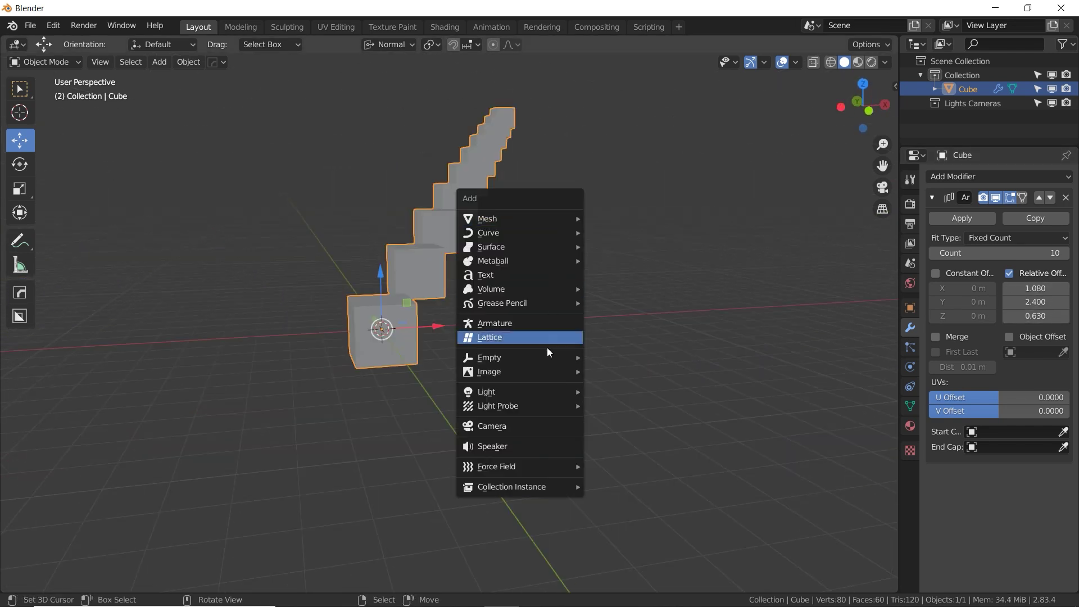
left_click(618, 357)
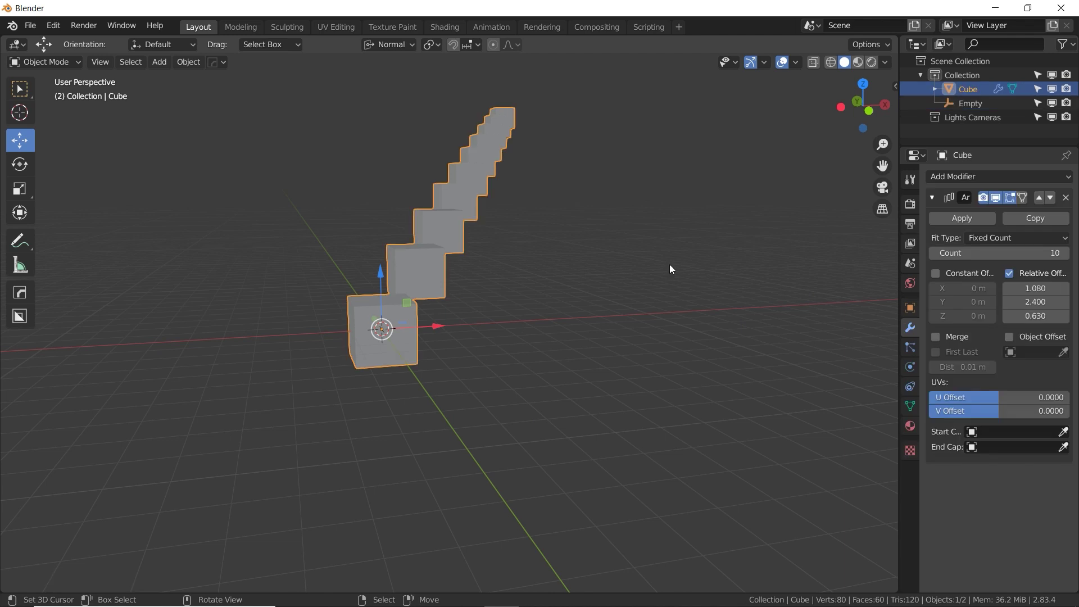
left_click(1011, 336)
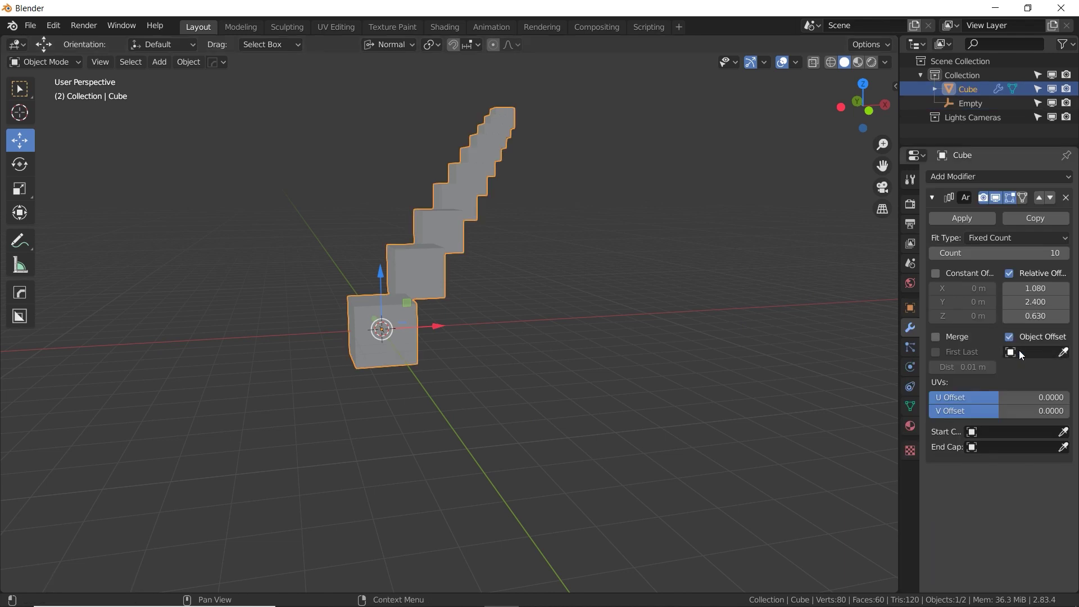
left_click(1016, 351)
left_click(1005, 370)
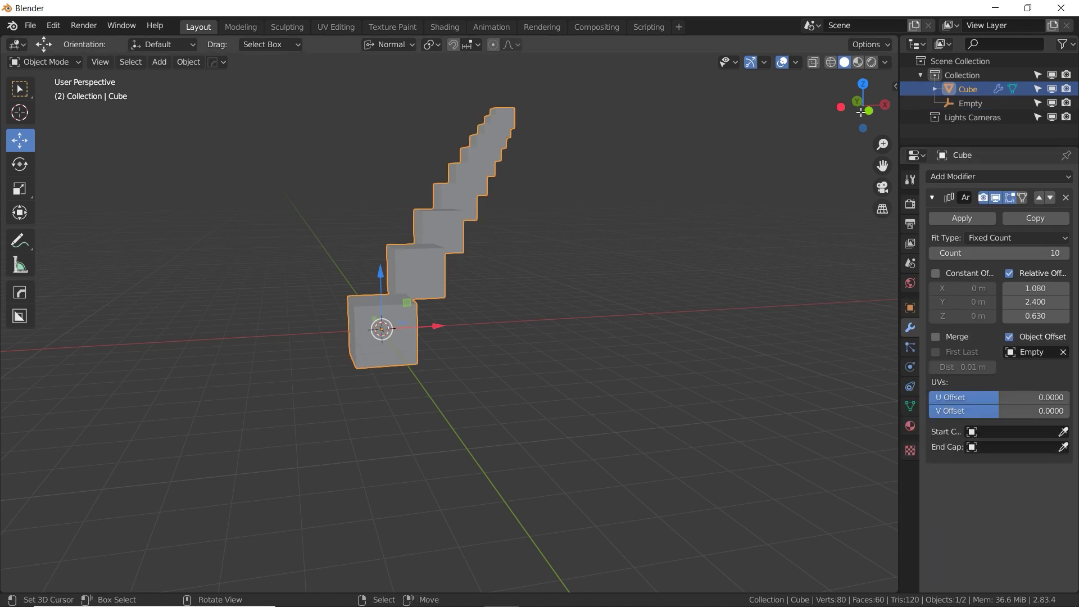
Try to rotate the Empty freely with trackball rotation
left_click(971, 103)
middle_click_drag(523, 223, 564, 243)
key("r")
key("r")
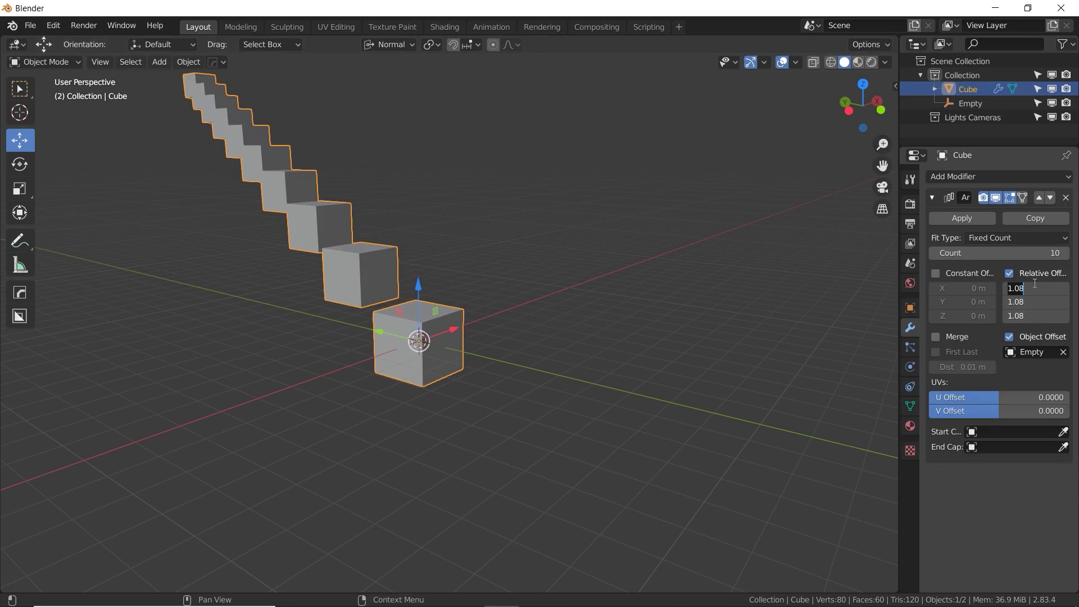
Set the array's relative offset to 1 in X and 0 in both Y and Z
type("1")
key("Return")
key("BackSpace")
key("BackSpace")
Try rotating the Empty by about 34° in top view to curve the array into a ring, and cancel the rotation
key("KP_7")
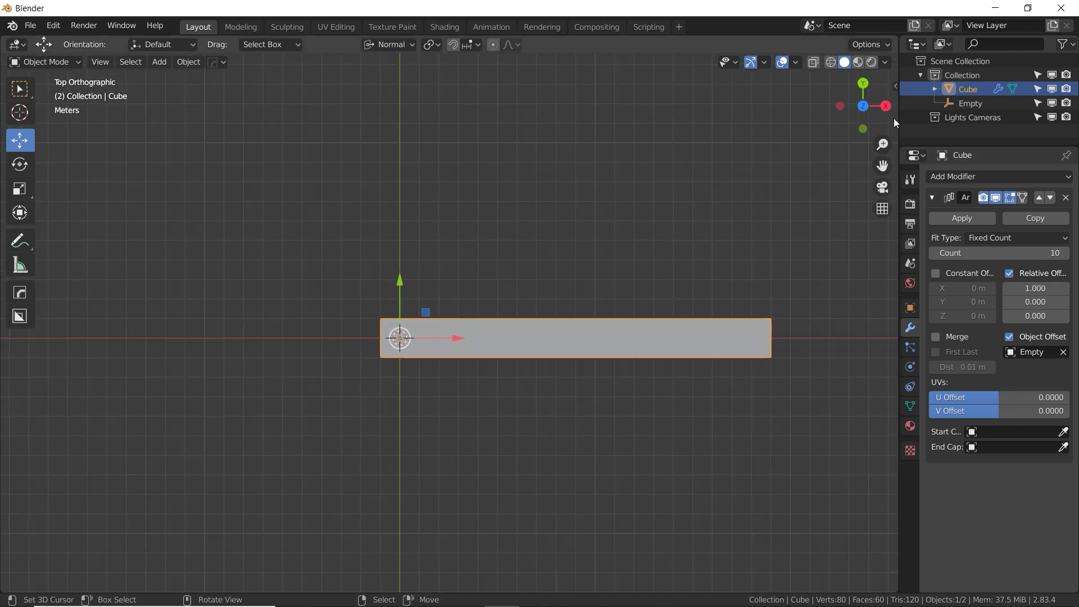
left_click(950, 104)
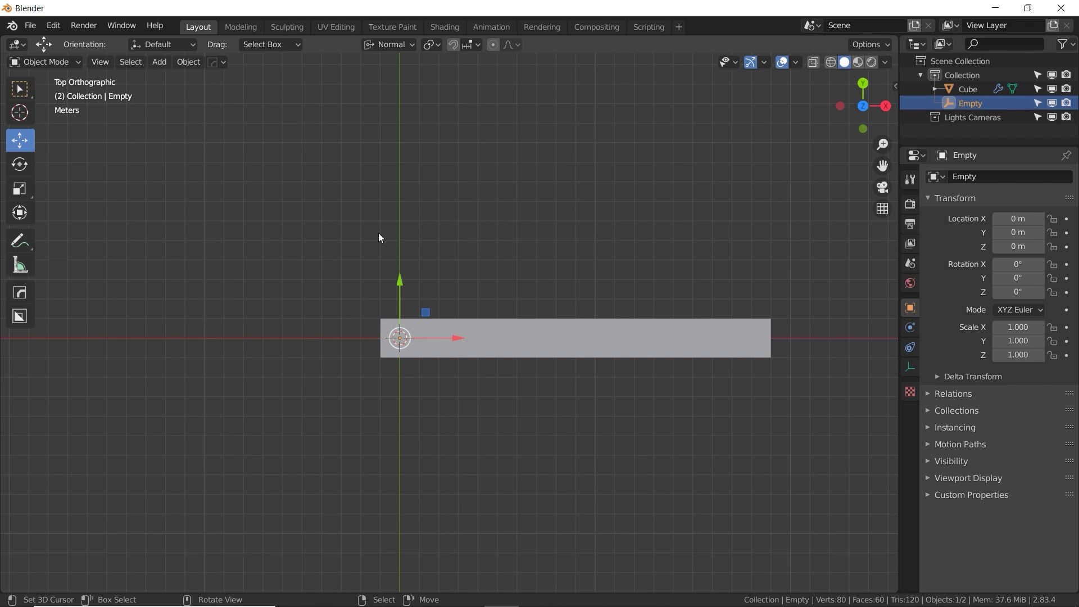
key("r")
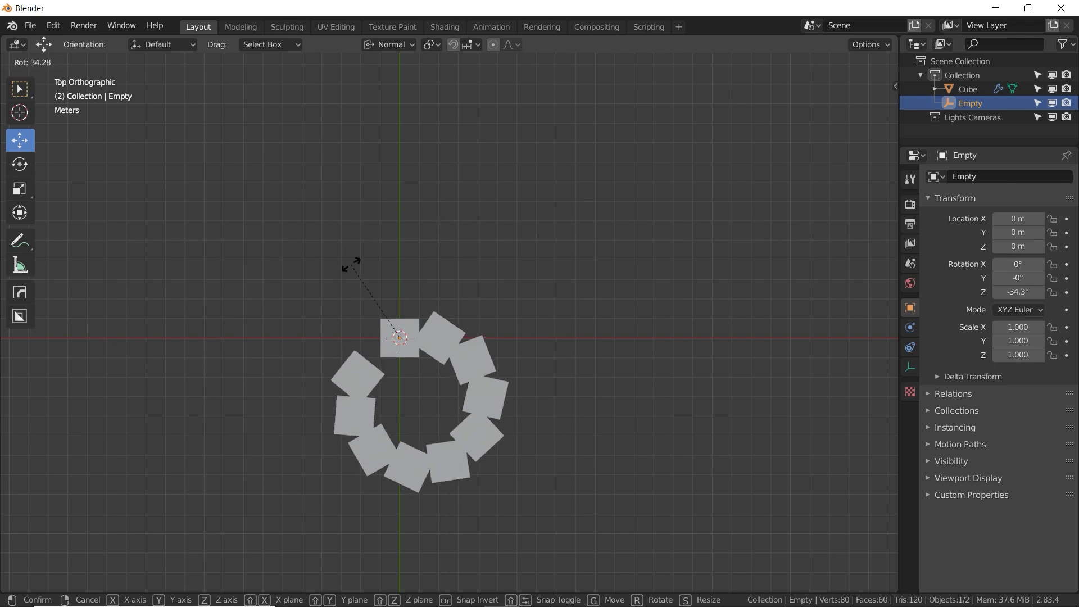
key("Escape")
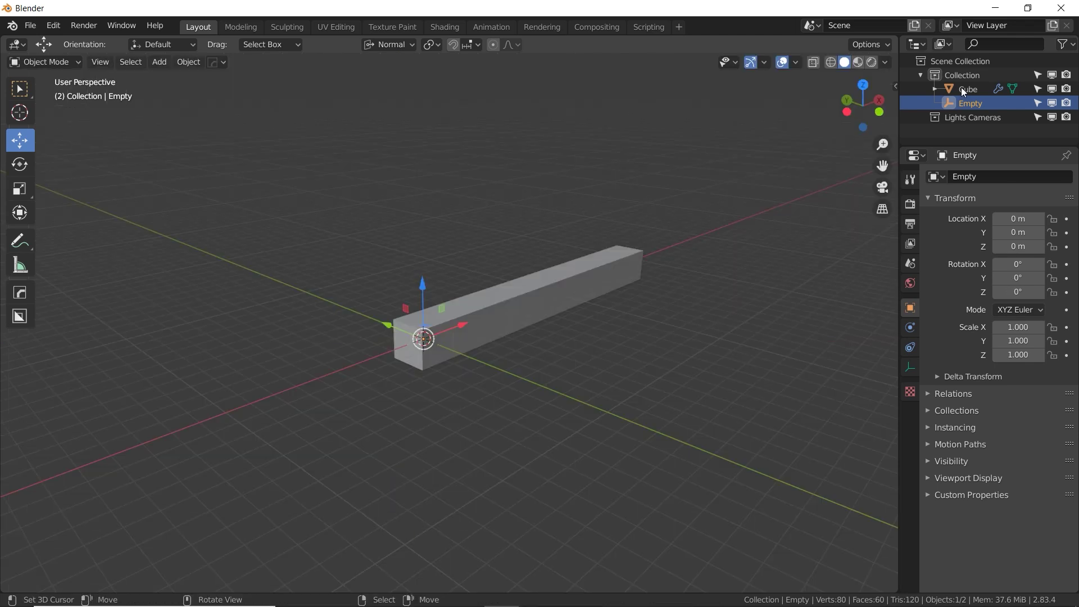
Clear the Empty from the Object Offset of the cube's Array modifier
double_click(961, 88)
key("Return")
left_click(1062, 351)
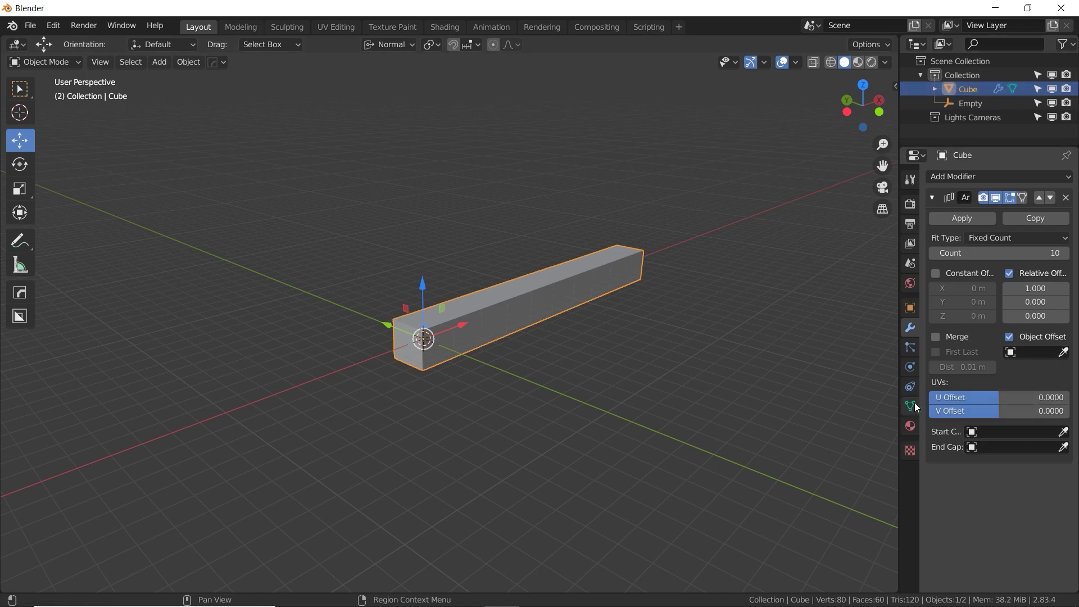
Switch the viewport to Material Preview shading to show the texture on the arrayed cubes
scroll(605, 287, "up", 2)
scroll(538, 292, "up", 2)
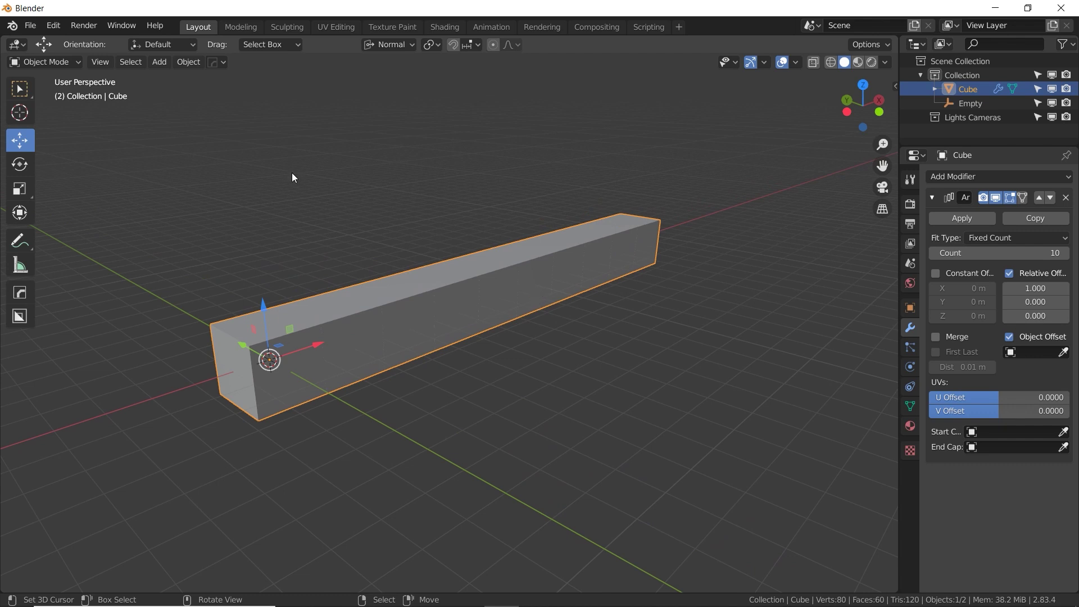
key("z")
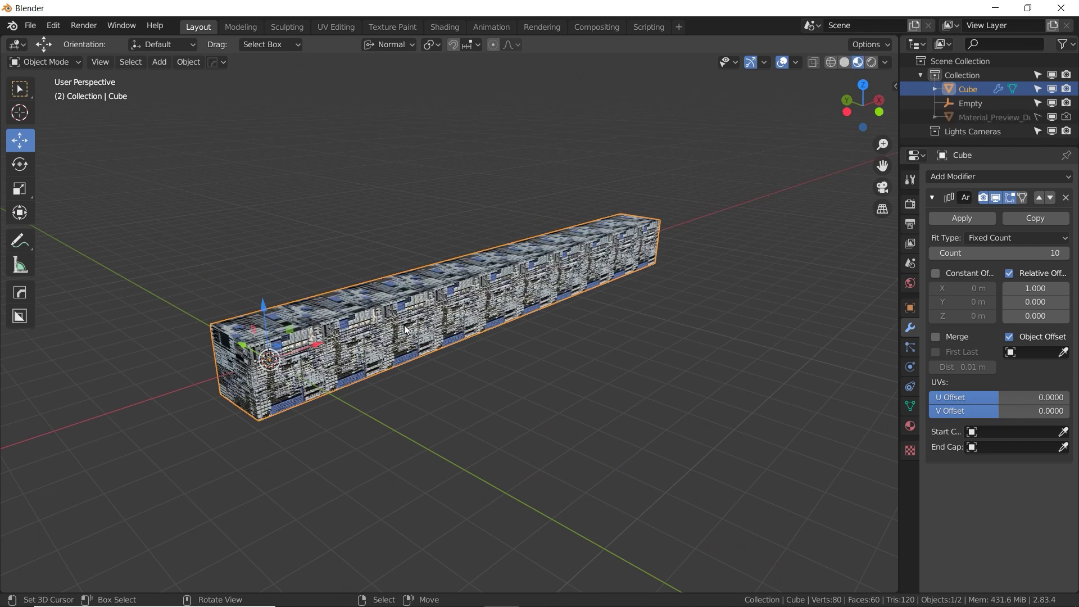
scroll(427, 319, "up", 3)
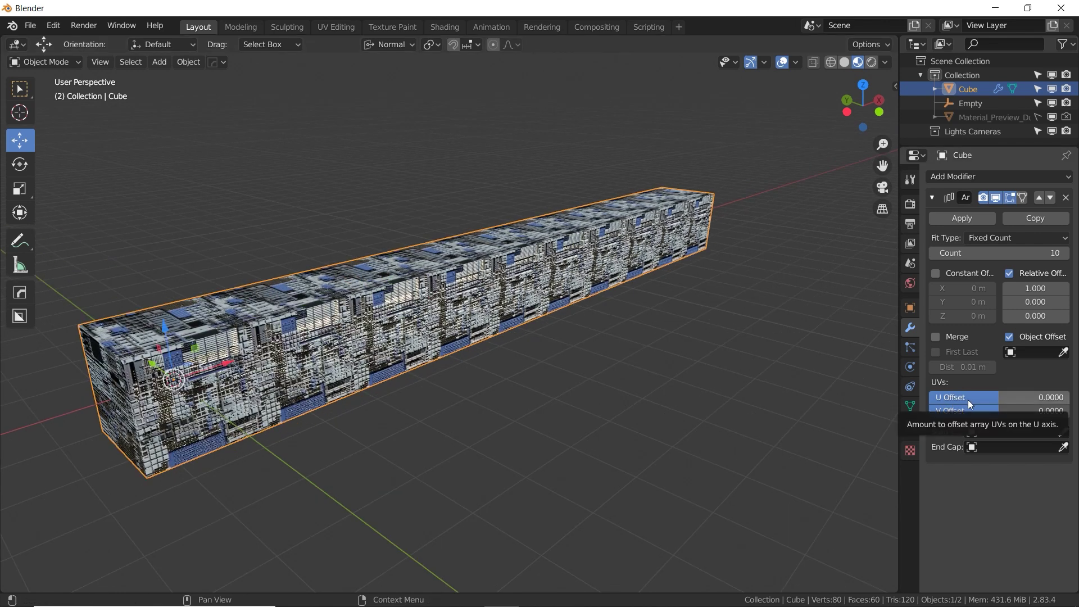
Set the array's UV offsets to 0.3016 in U and -0.4603 in V
left_click_drag(996, 397, 967, 411)
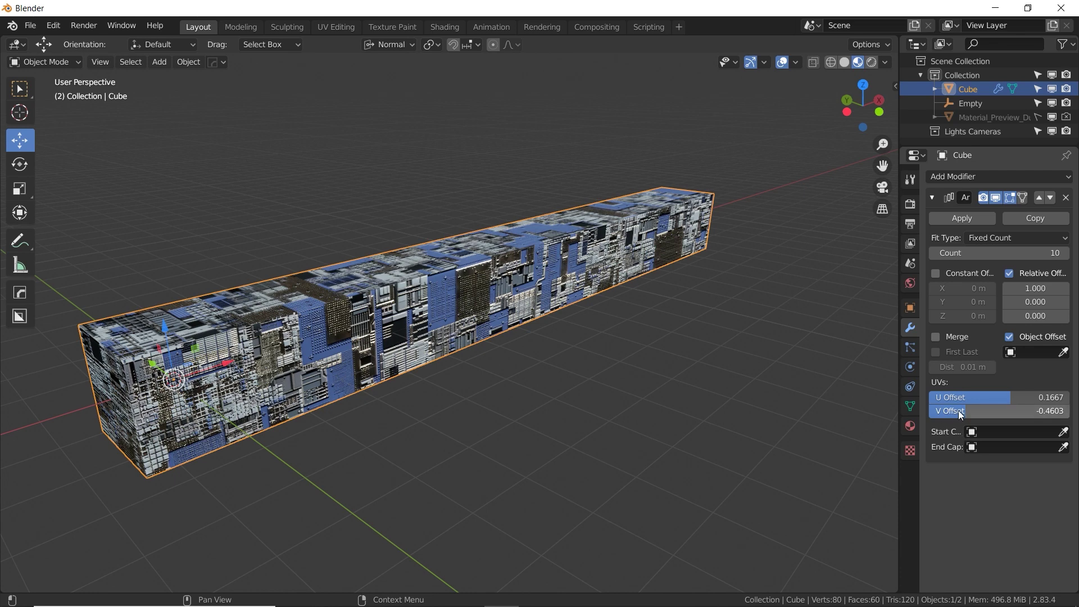
left_click_drag(990, 395, 1022, 398)
left_click(1022, 397)
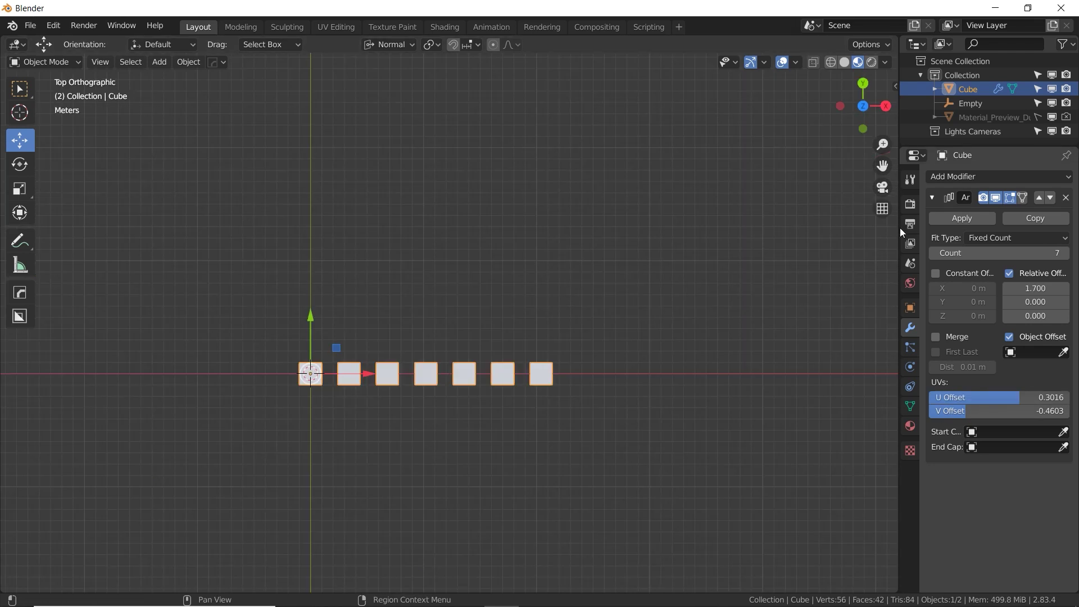
Widen the modifier settings area and toggle the array's render and viewport visibility off and back on
left_click_drag(899, 227, 781, 231)
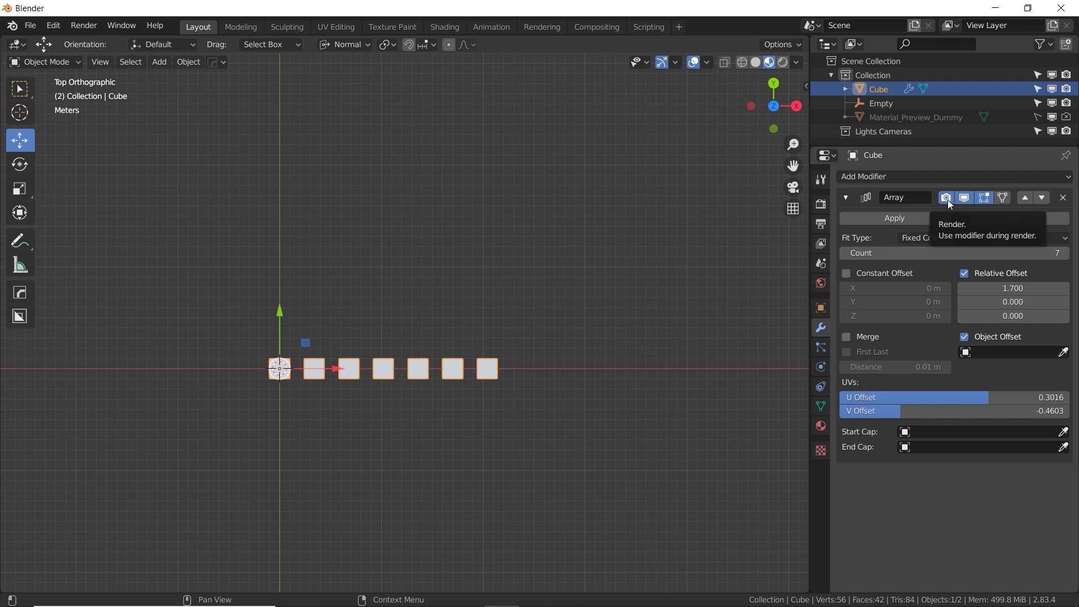
left_click(948, 200)
left_click(948, 198)
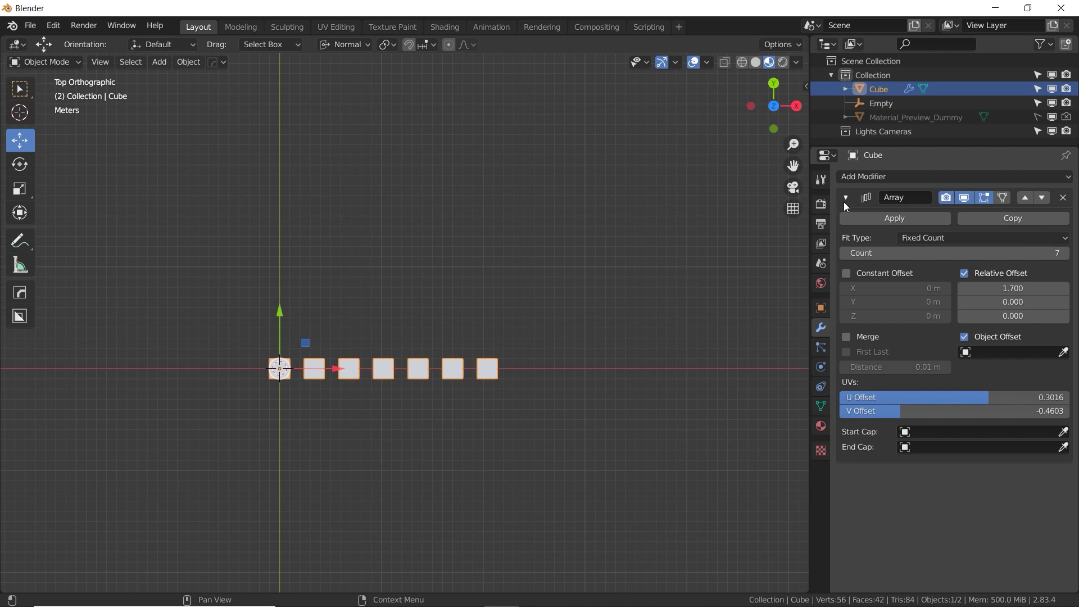
left_click(962, 198)
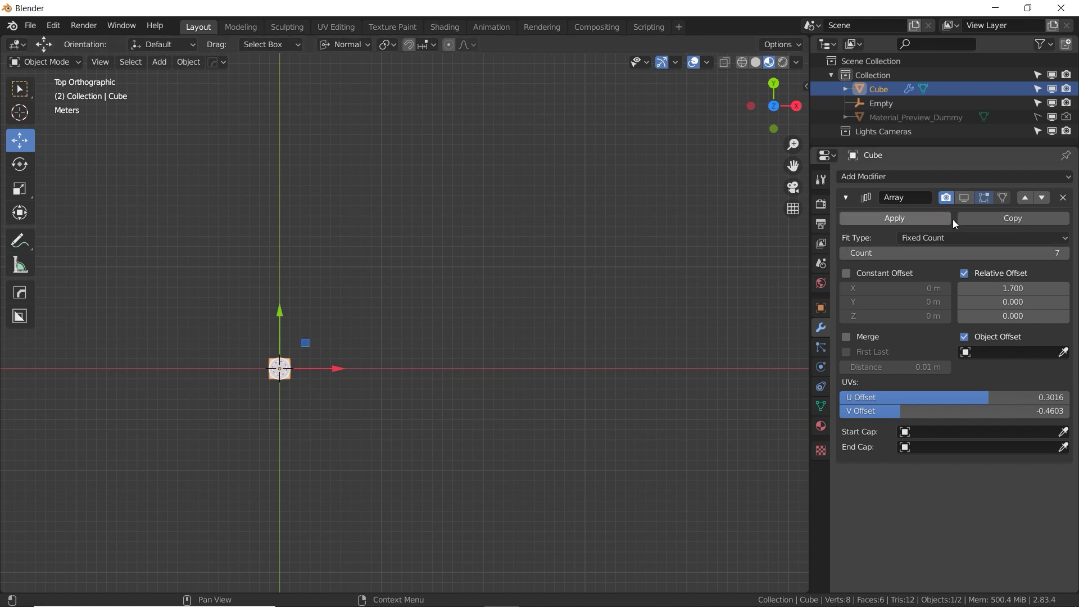
left_click(964, 197)
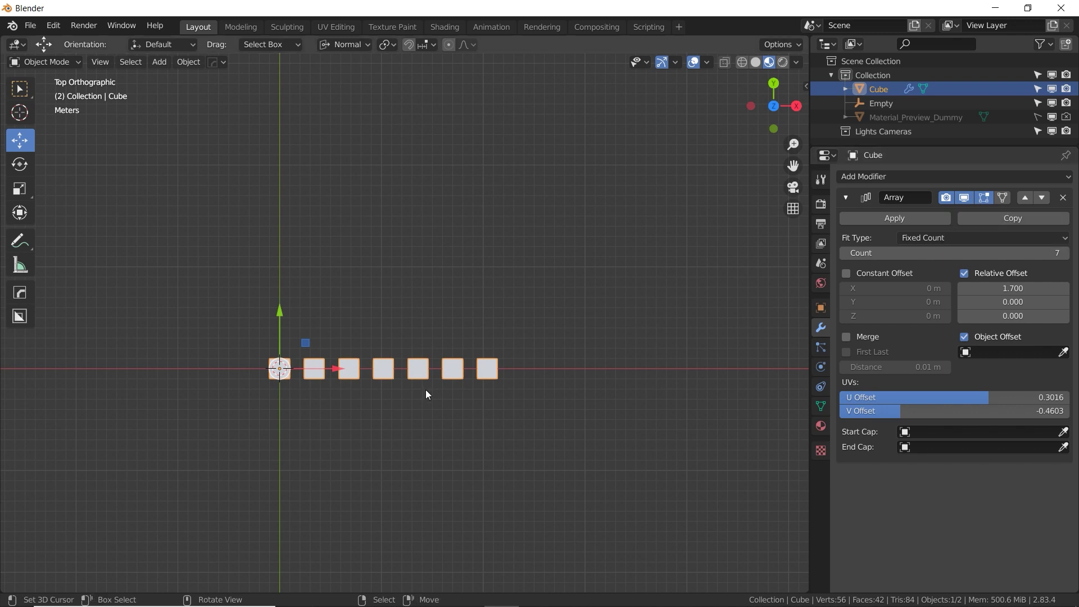
Enter Edit Mode on the cube and toggle the array's Edit Mode display off and back on
key("Tab")
middle_click_drag(335, 373, 429, 207)
scroll(402, 276, "up", 2)
left_click(985, 197)
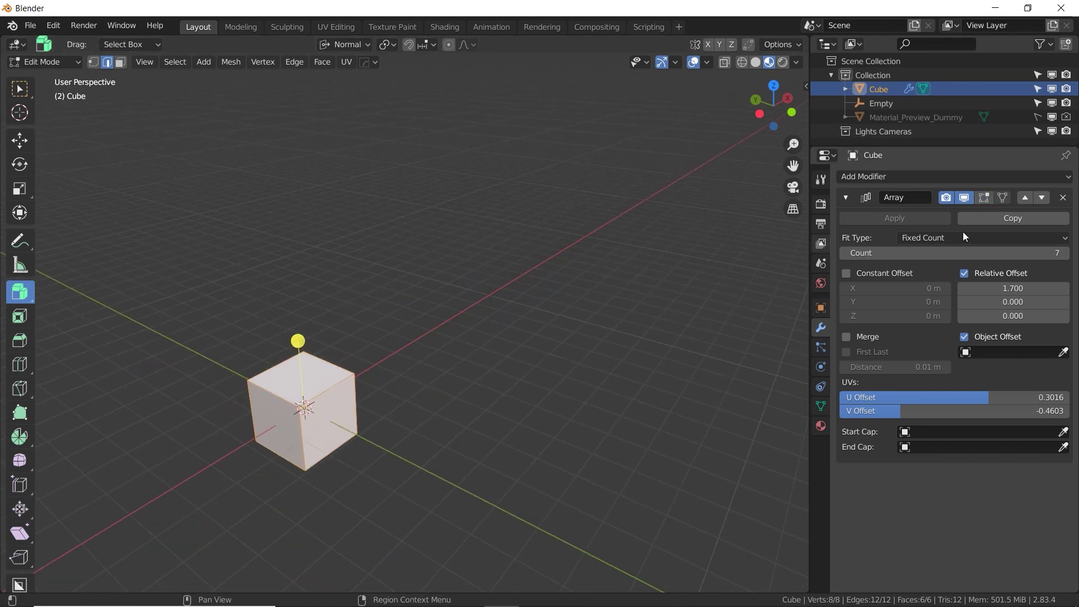
left_click(984, 198)
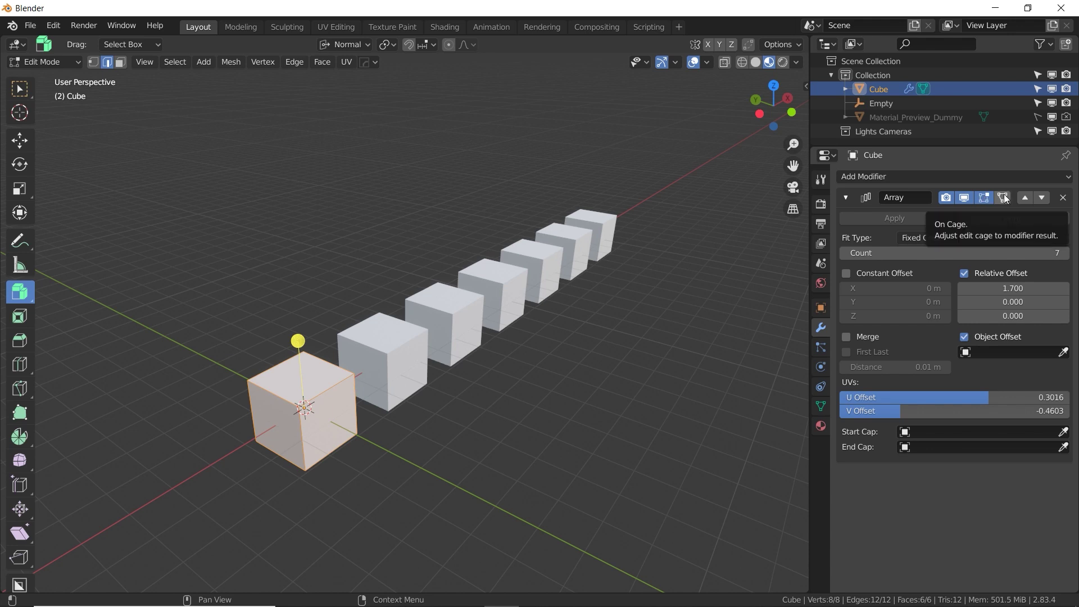
Enable the array's On Cage option and select an edge and individual faces on the array copies
left_click(1003, 198)
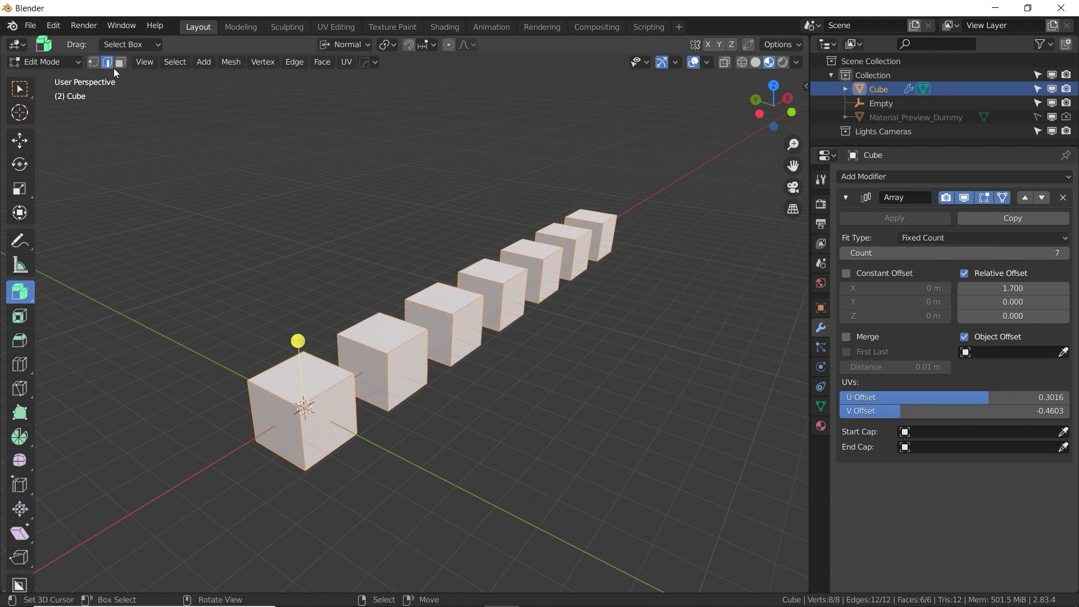
left_click(450, 260)
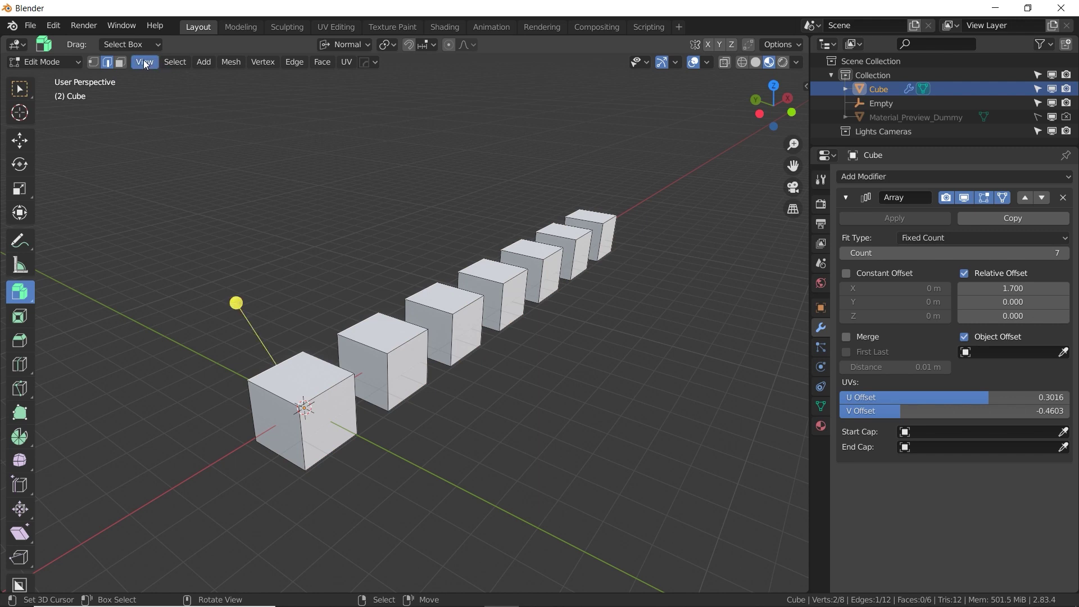
key("3")
left_click(556, 233)
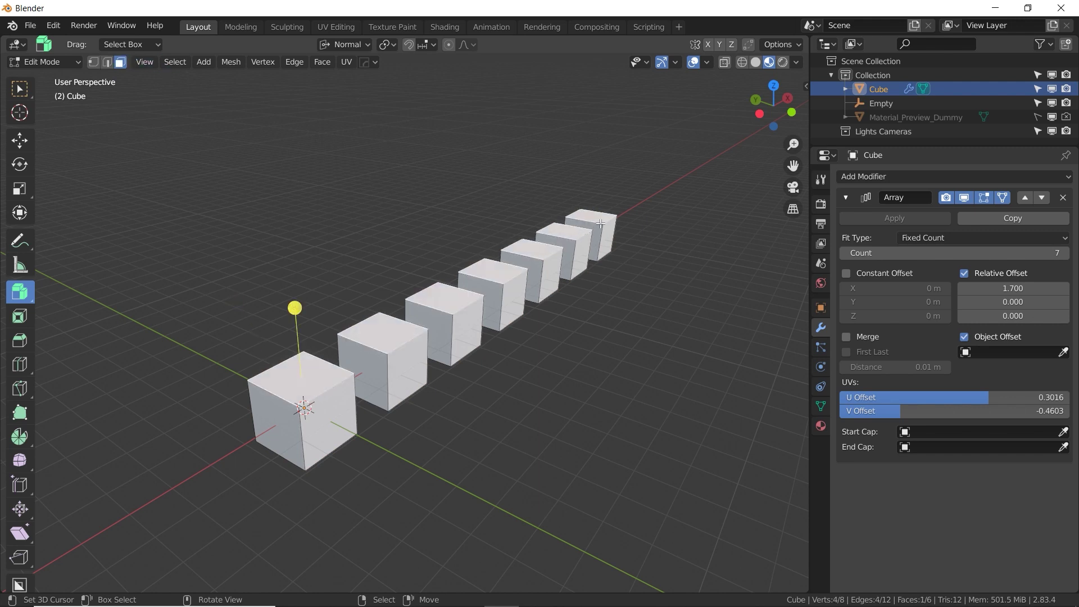
left_click(578, 249)
Extrude the cube's top face upward and its side face outward along Y by picking them on the array copies
left_click(456, 298)
key("e")
left_click(489, 247)
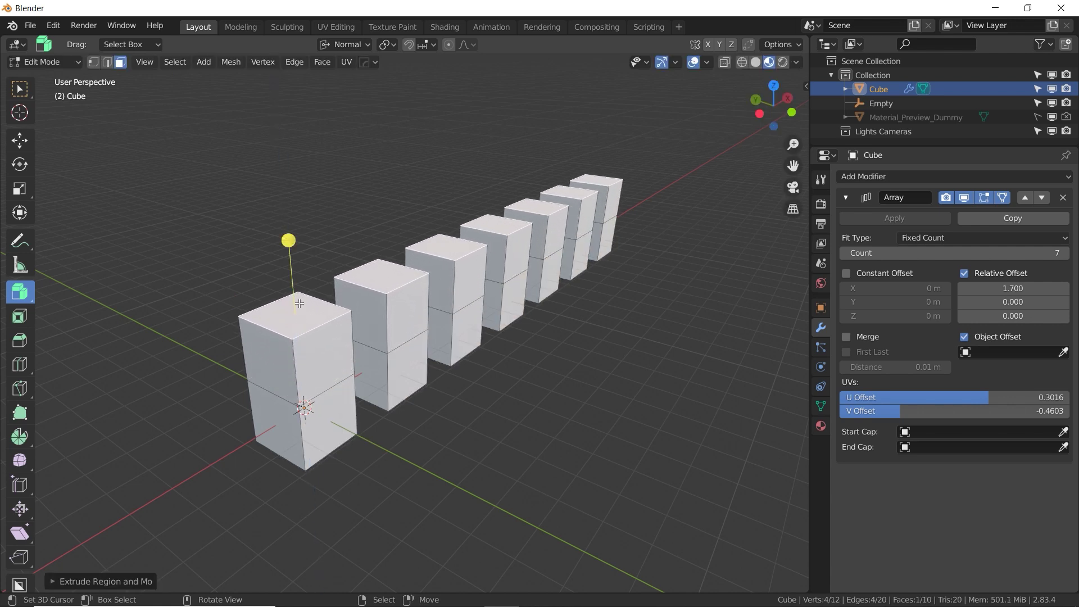
left_click(412, 379)
key("e")
left_click(449, 433)
Turn off the array's On Cage option and extrude the original cube's end face outward along X, finishing in Object Mode
left_click(1003, 198)
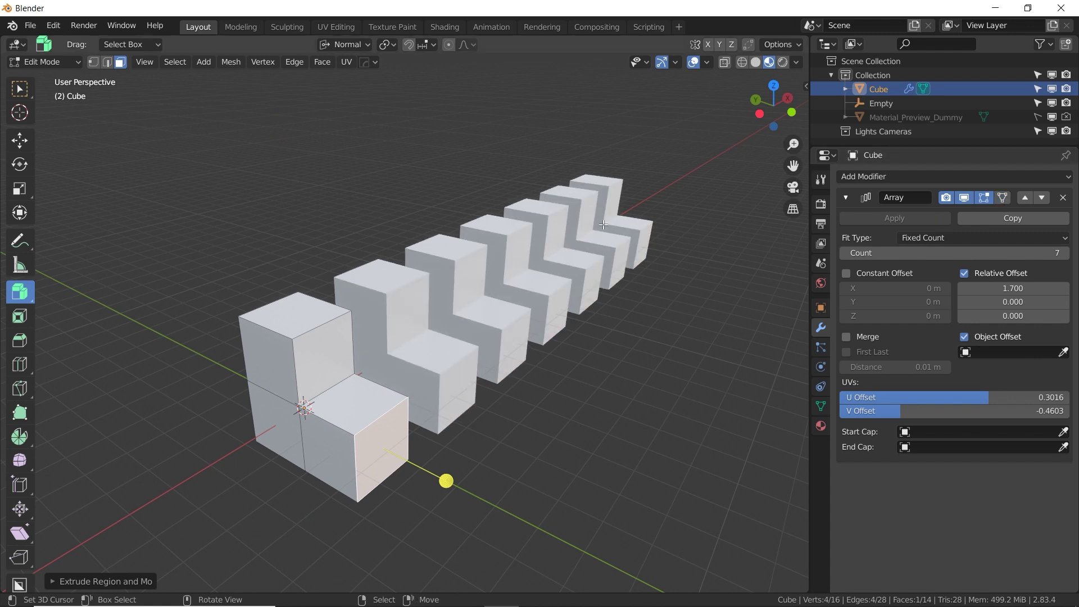
left_click_drag(502, 264, 385, 281, "alt")
left_click(228, 381)
left_click(180, 410)
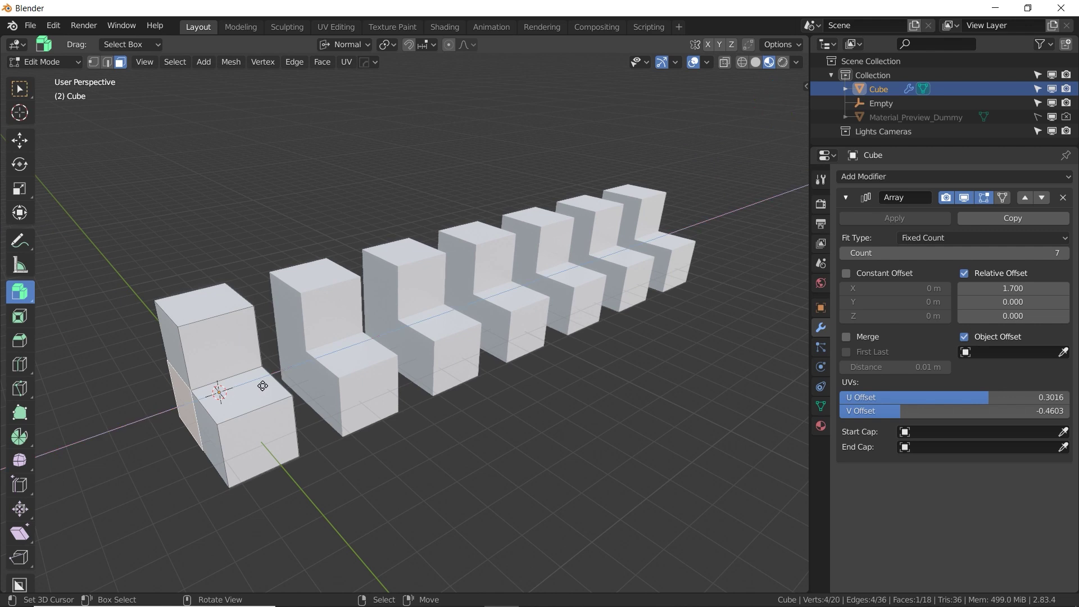
key("e")
left_click(233, 389)
key("Tab")
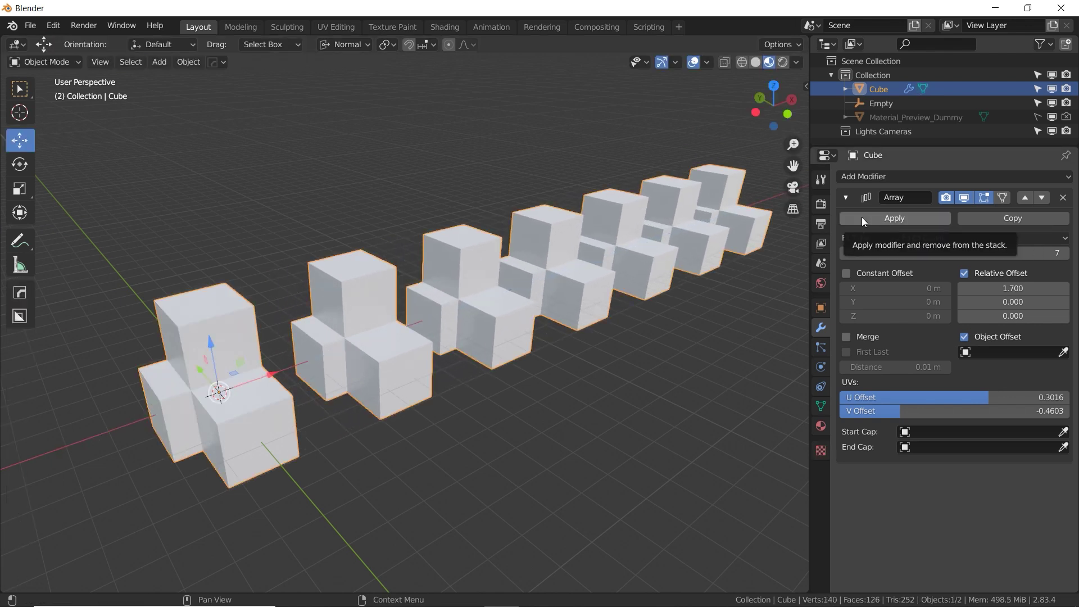
Apply the Array modifier and move the fourth block cluster out of the row in Edit Mode
left_click(902, 220)
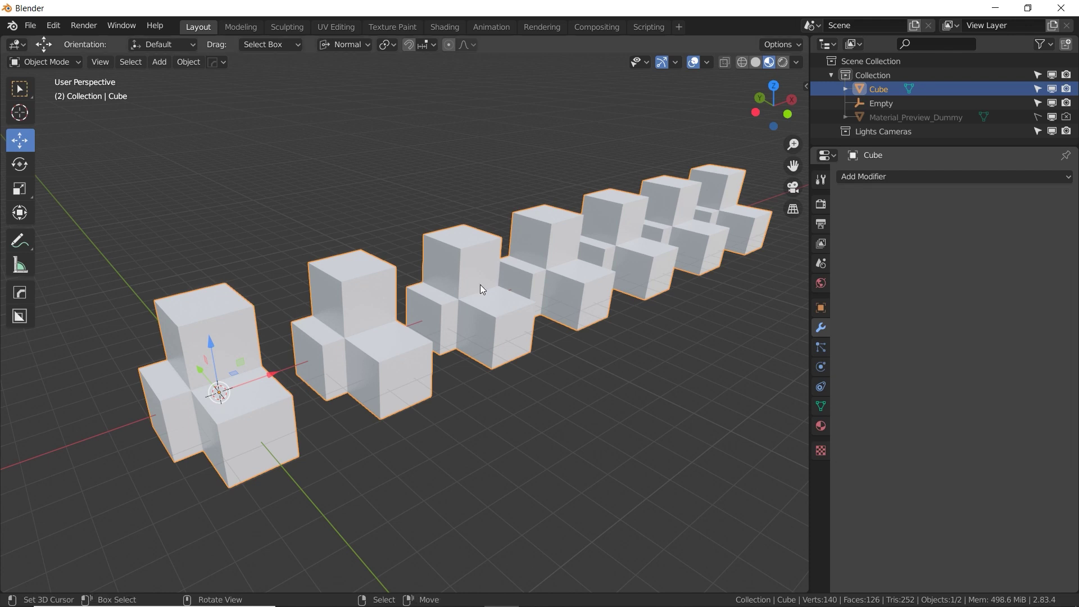
key("Tab")
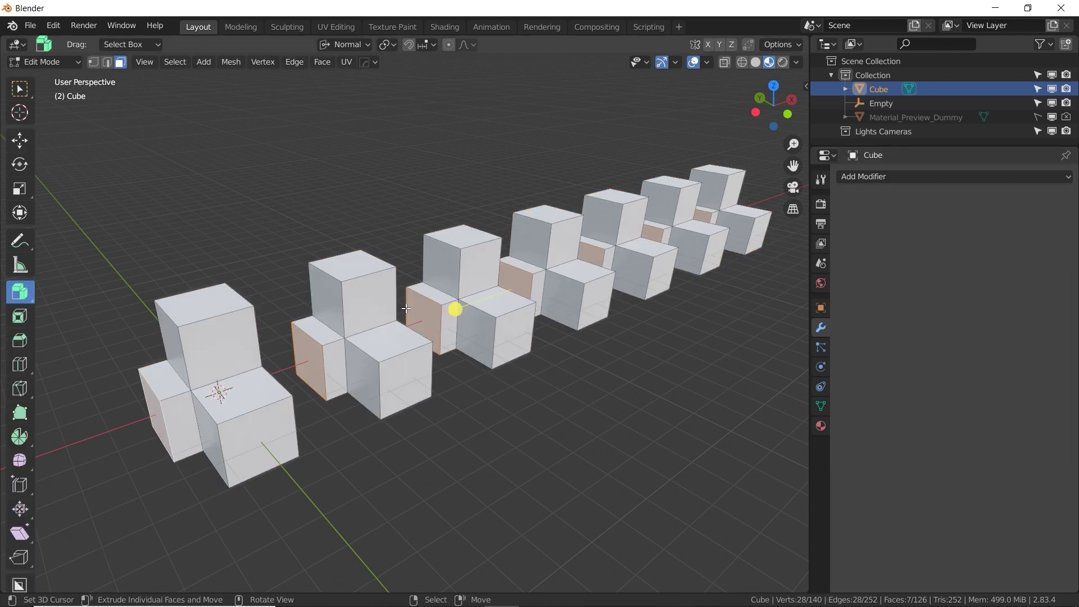
left_click(541, 264)
key("ctrl+l")
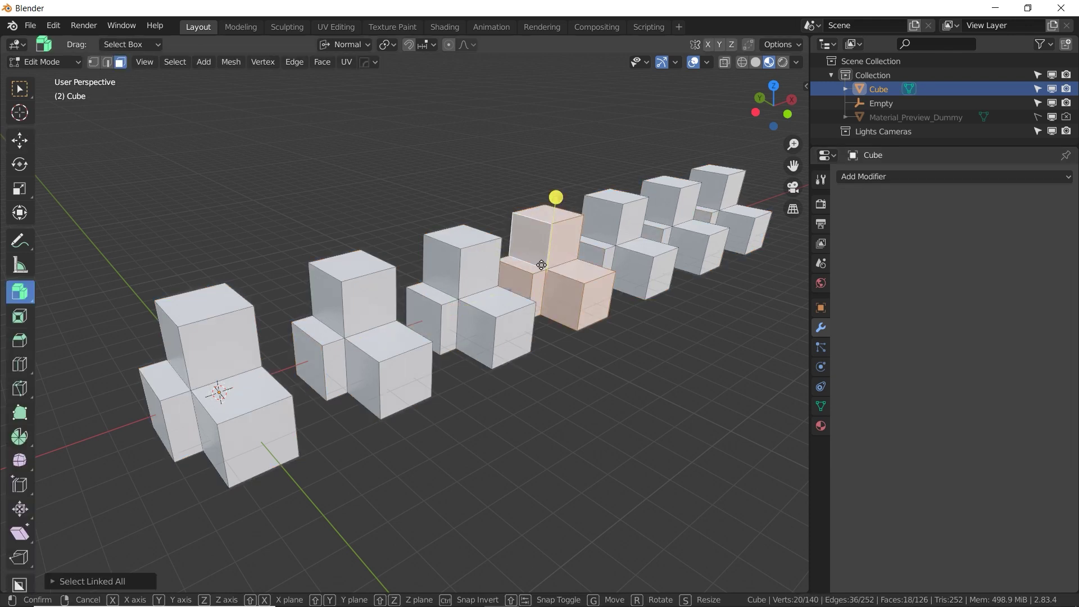
key("g")
left_click(423, 196)
Move the second block cluster out of the row toward the viewer and return to Object Mode
left_click(385, 270)
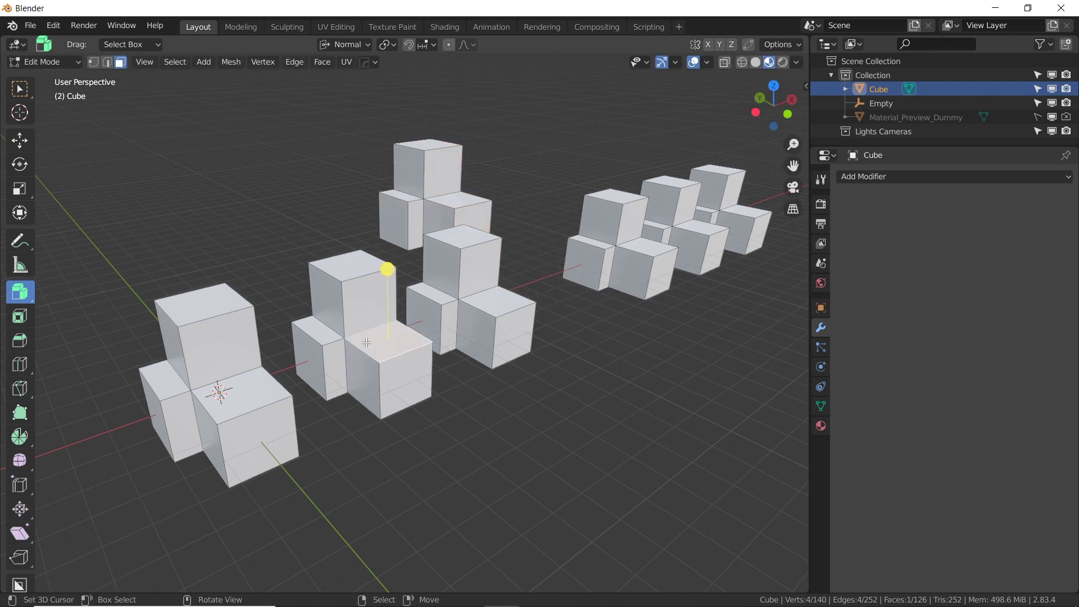
key("ctrl+l")
key("g")
left_click(528, 430)
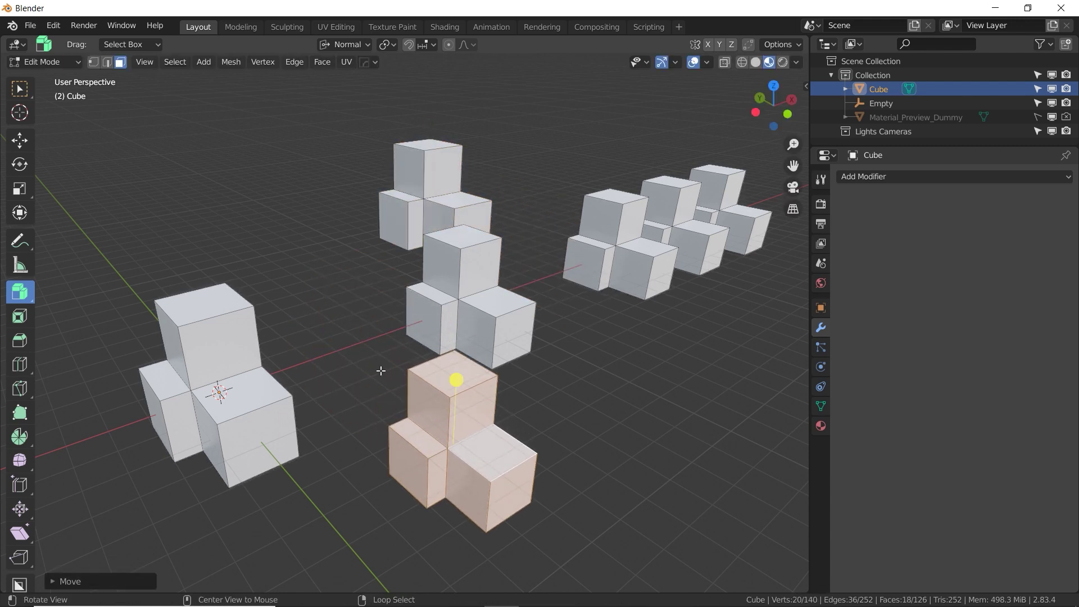
mouse_move(380, 369)
middle_mouse_down()
mouse_move(465, 369)
mouse_move(363, 362)
mouse_move(387, 376)
middle_mouse_up()
key("Tab")
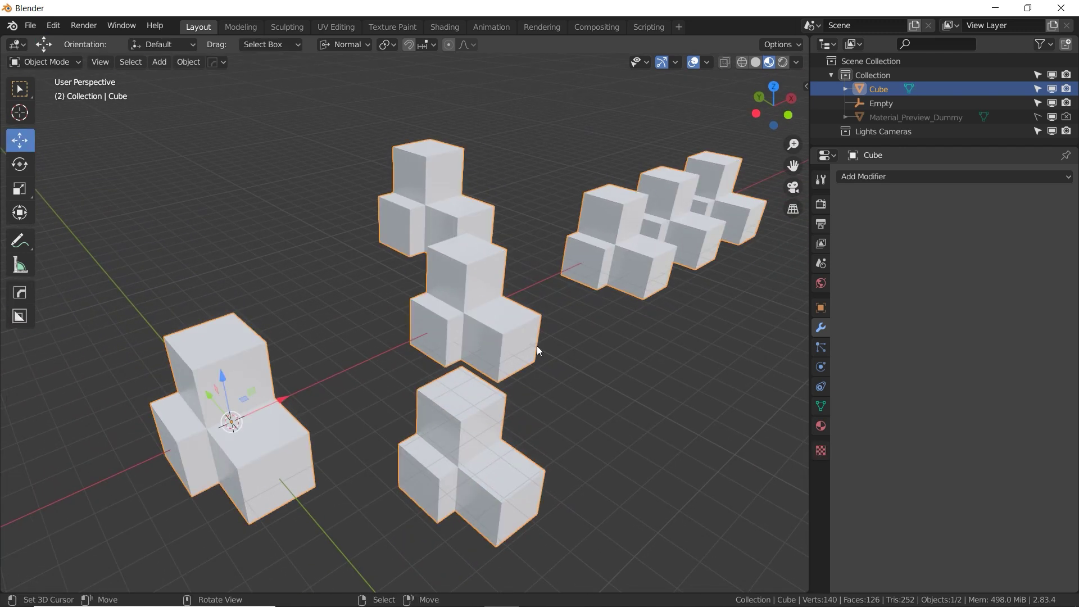
Undo both cluster moves and the application of the Array modifier
key("ctrl+z")
key("ctrl+z")
key("ctrl+z")
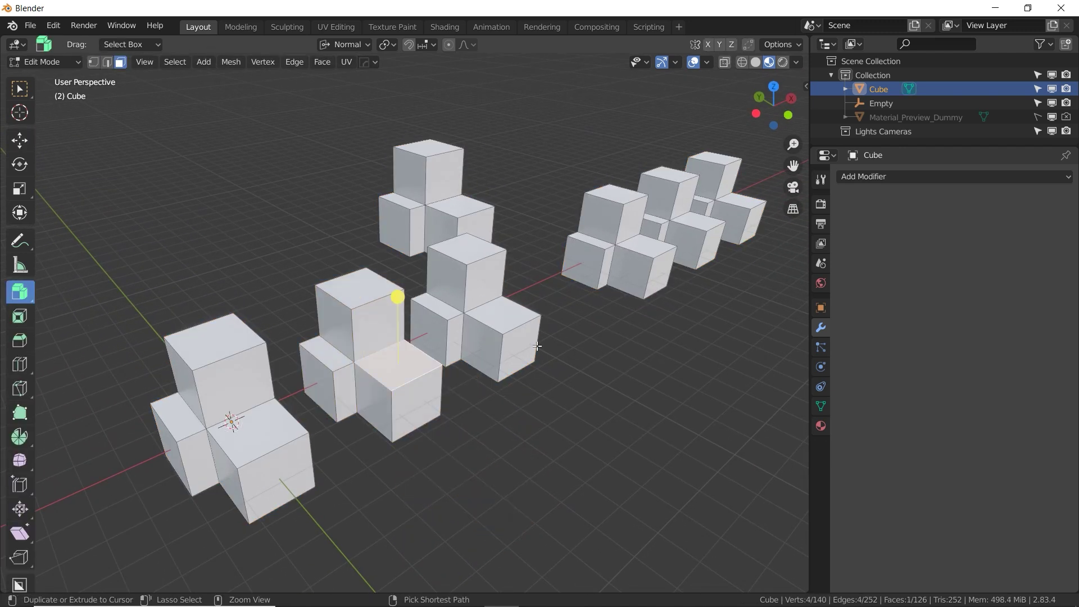
key("ctrl+shift+z")
key("ctrl+shift+z")
key("ctrl+shift+z")
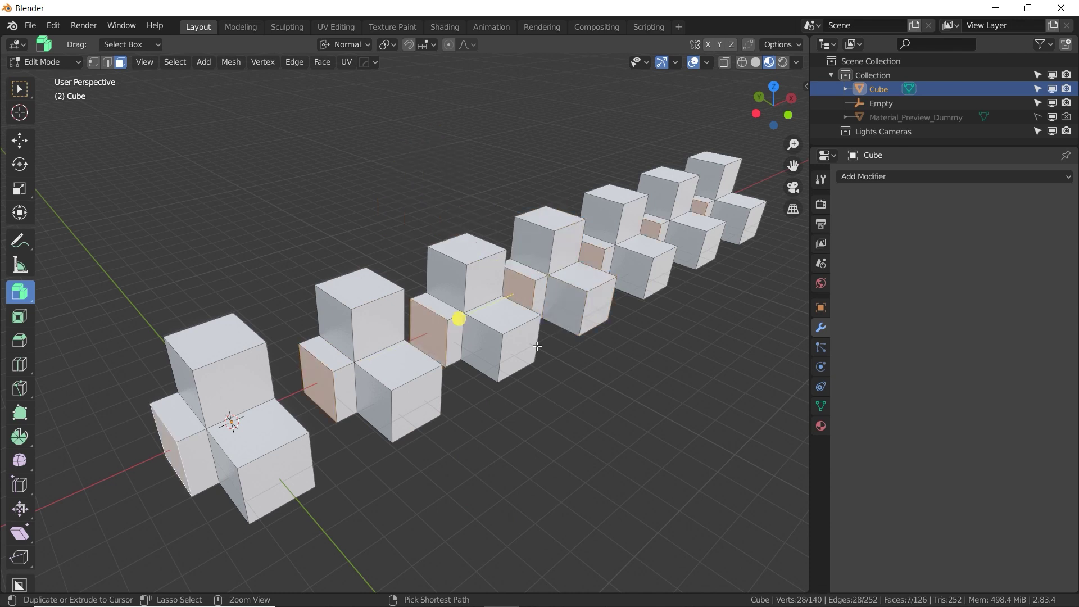
key("ctrl+shift+z")
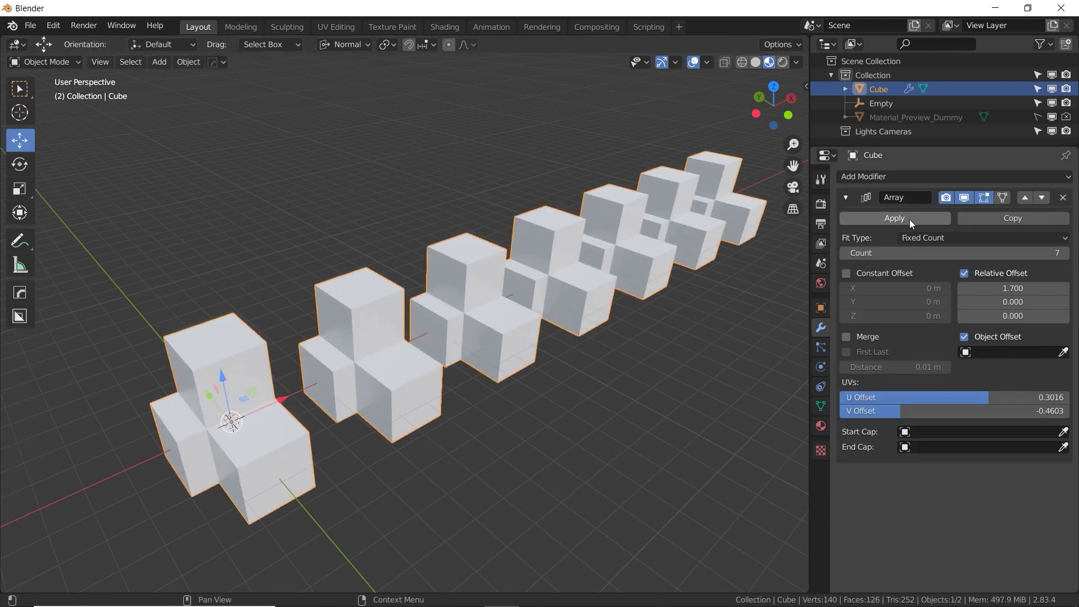
Replace the Array modifier with a Bevel modifier and set its offset to 0.172 m
left_click(1063, 200)
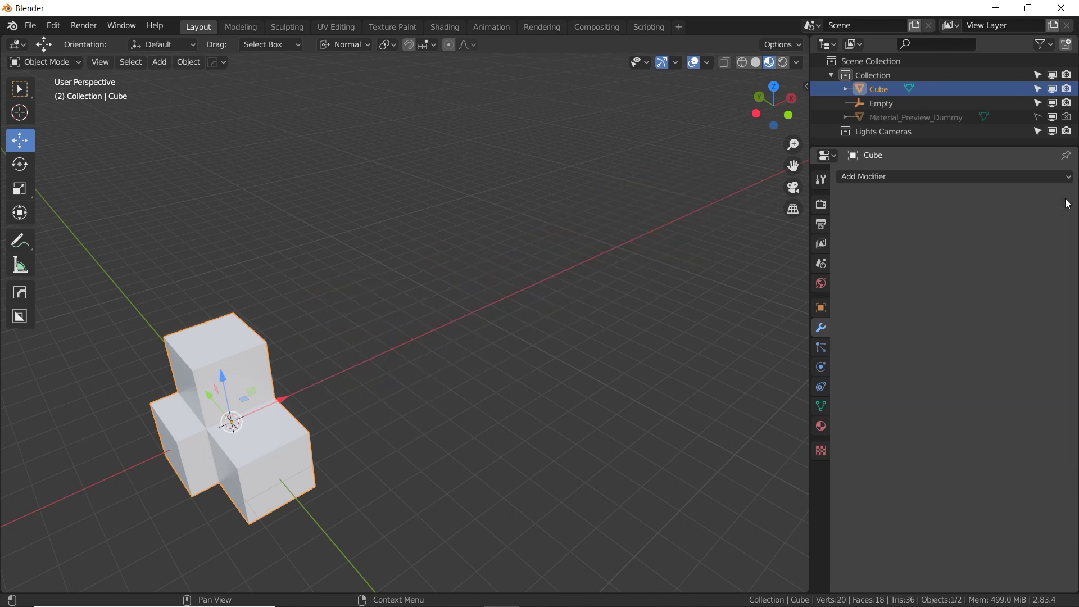
left_click(949, 177)
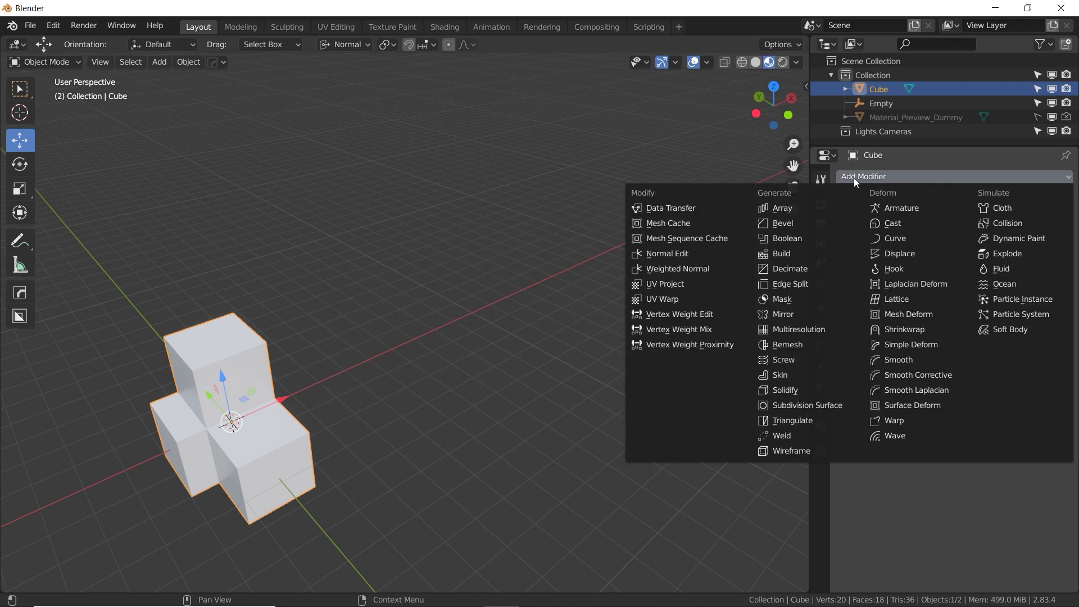
left_click(793, 224)
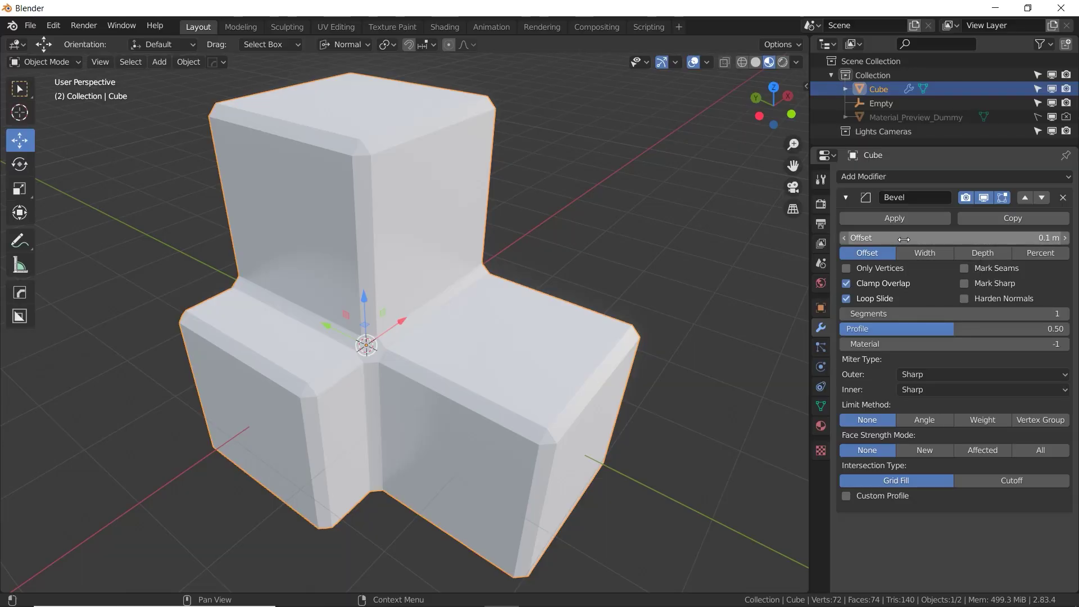
left_click_drag(903, 240, 927, 239)
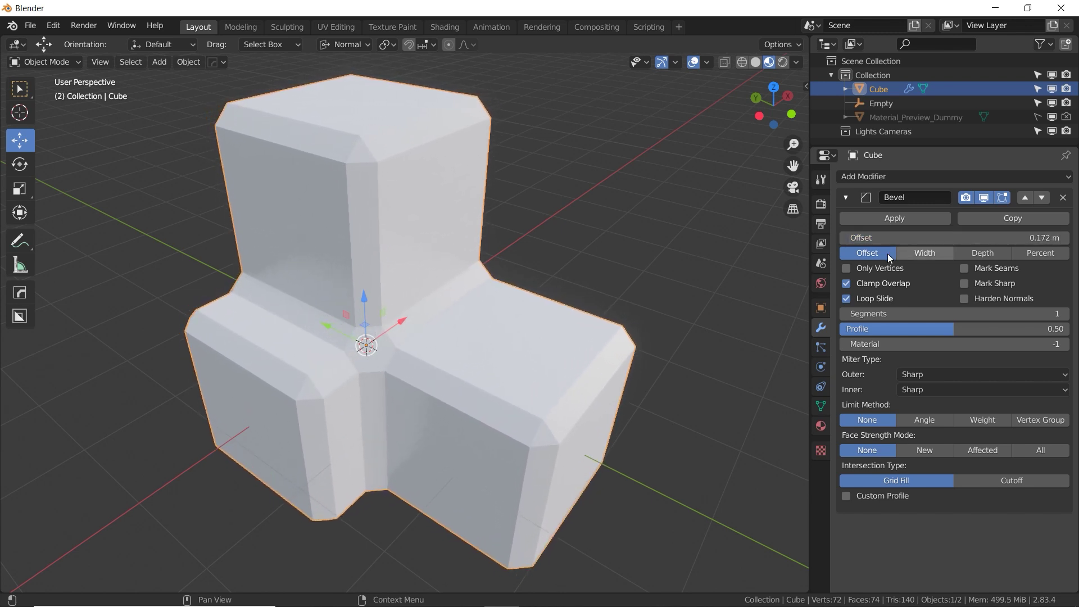
Try the bevel's Width, Depth and Percent methods and return to Offset
left_click(924, 253)
left_click(979, 254)
left_click(1035, 253)
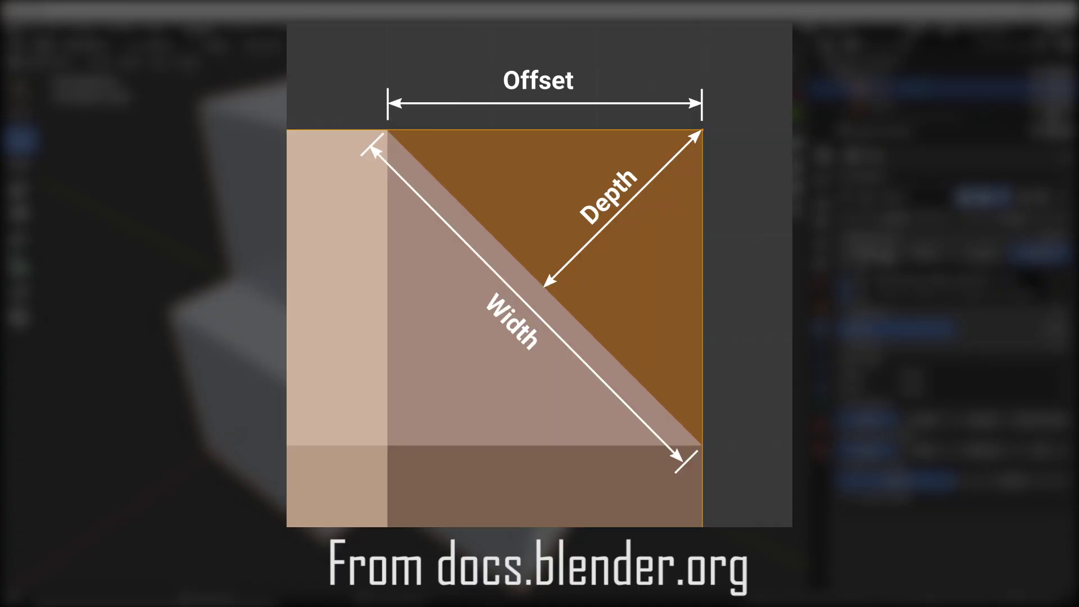
left_click(868, 252)
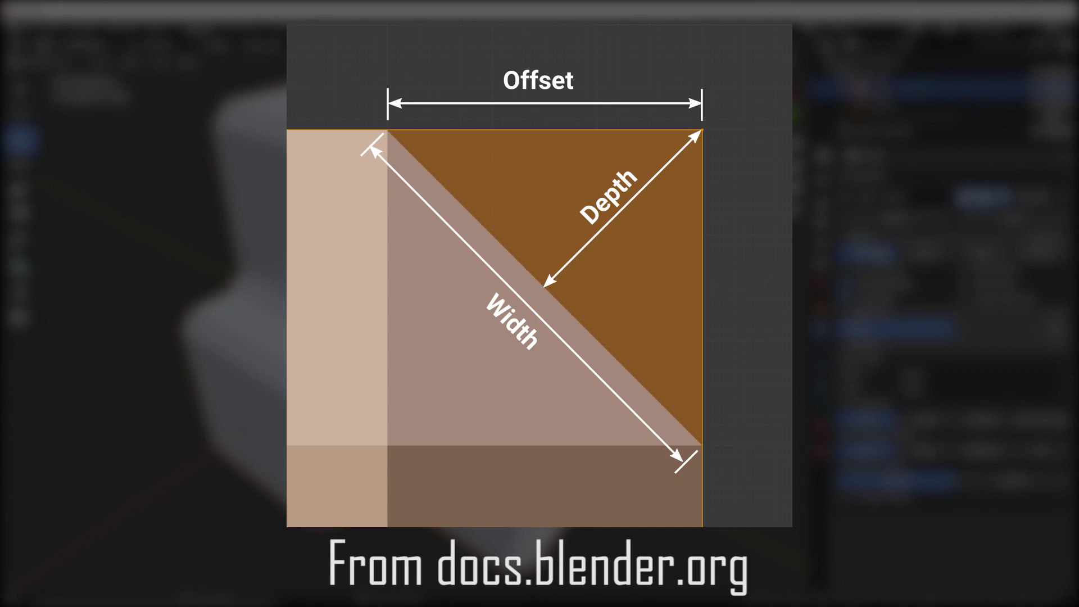
left_click(1029, 284)
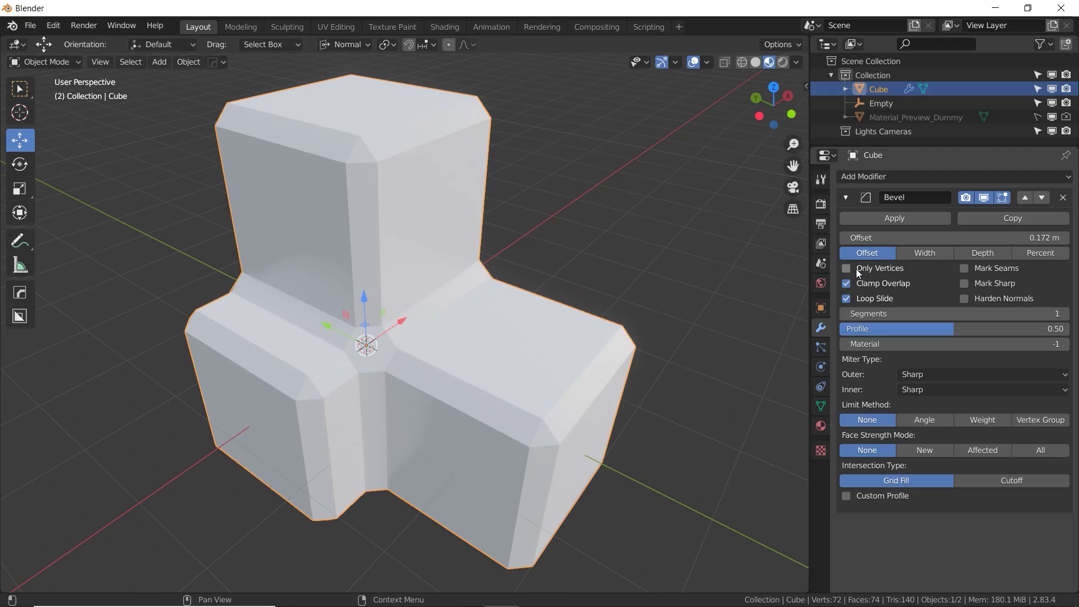
Try the bevel's Only Vertices option with different offsets, including 0.592 m and 0.102 m, and switch it off again
left_click(846, 268)
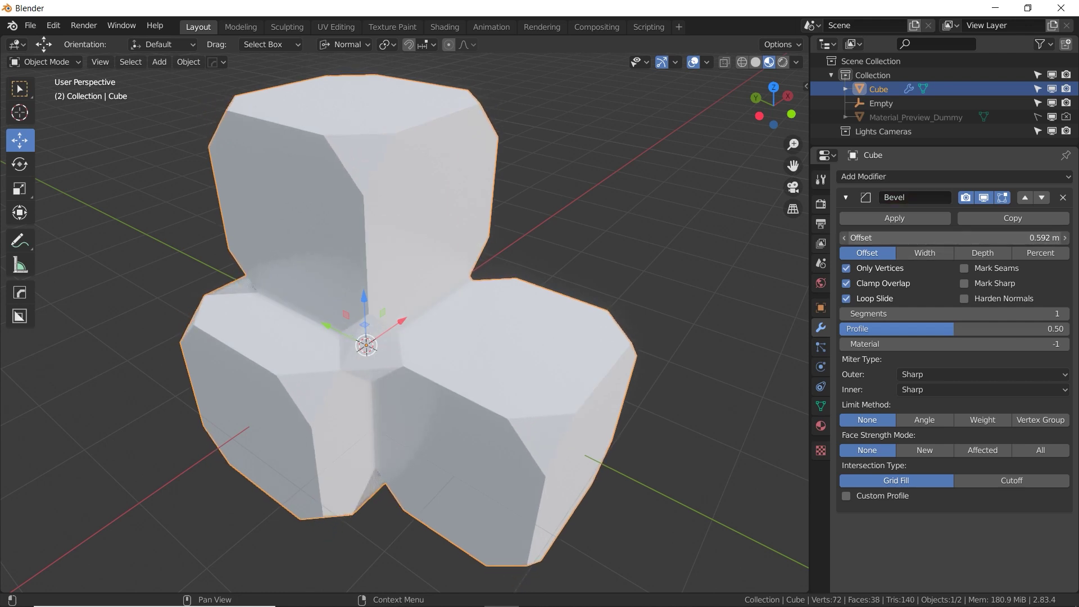
left_click_drag(955, 237, 899, 238)
left_click(847, 268)
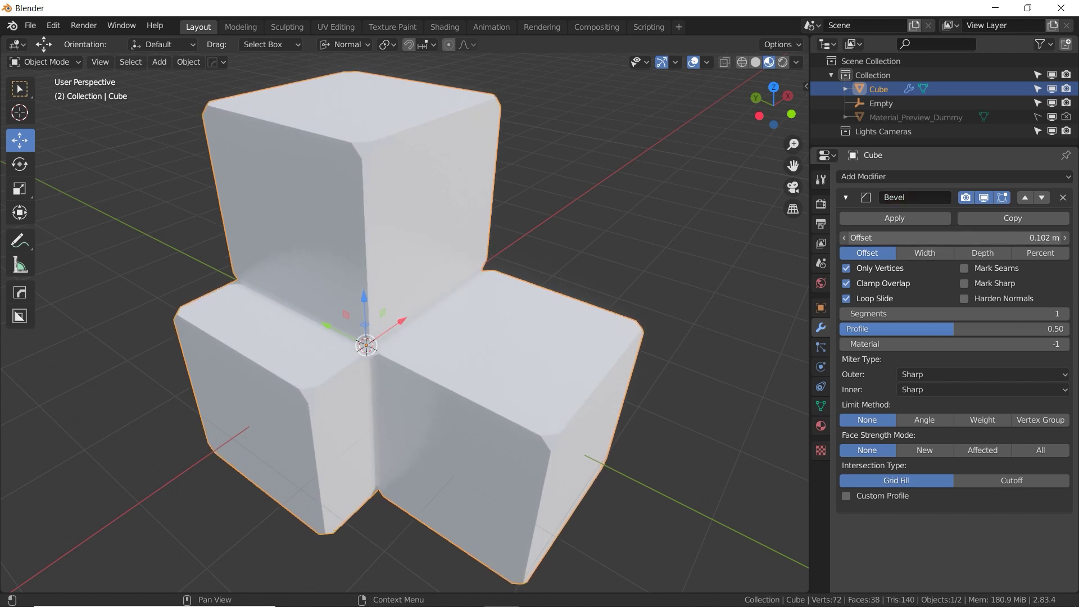
Compare large bevel offsets with and without Clamp Overlap, leaving it disabled with the offset at 0.225 m
left_click(846, 283)
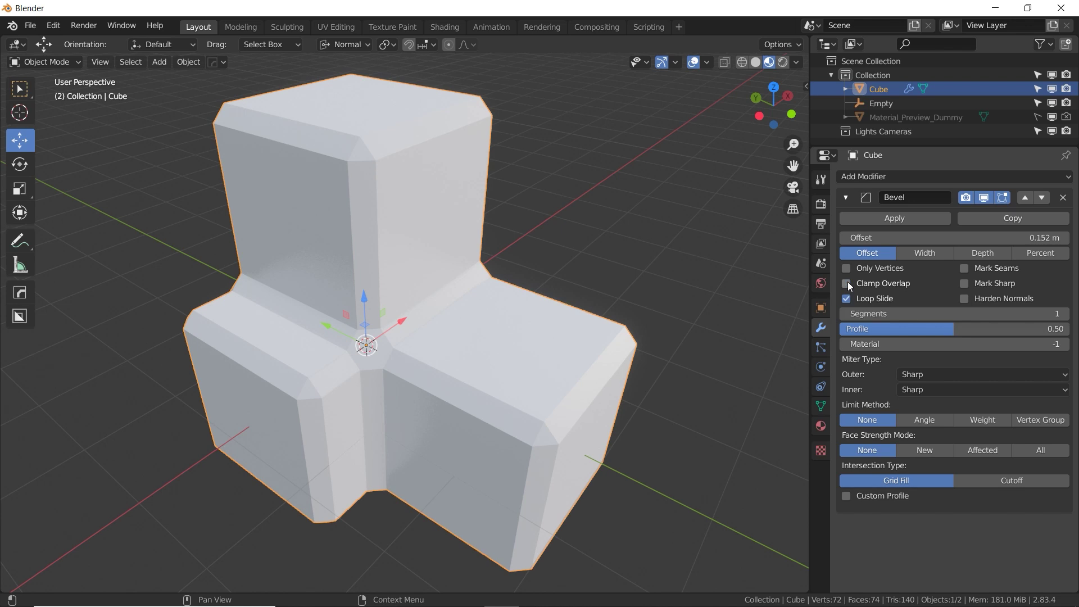
mouse_move(899, 237)
left_mouse_down()
mouse_move(1032, 238)
mouse_move(891, 233)
left_mouse_up()
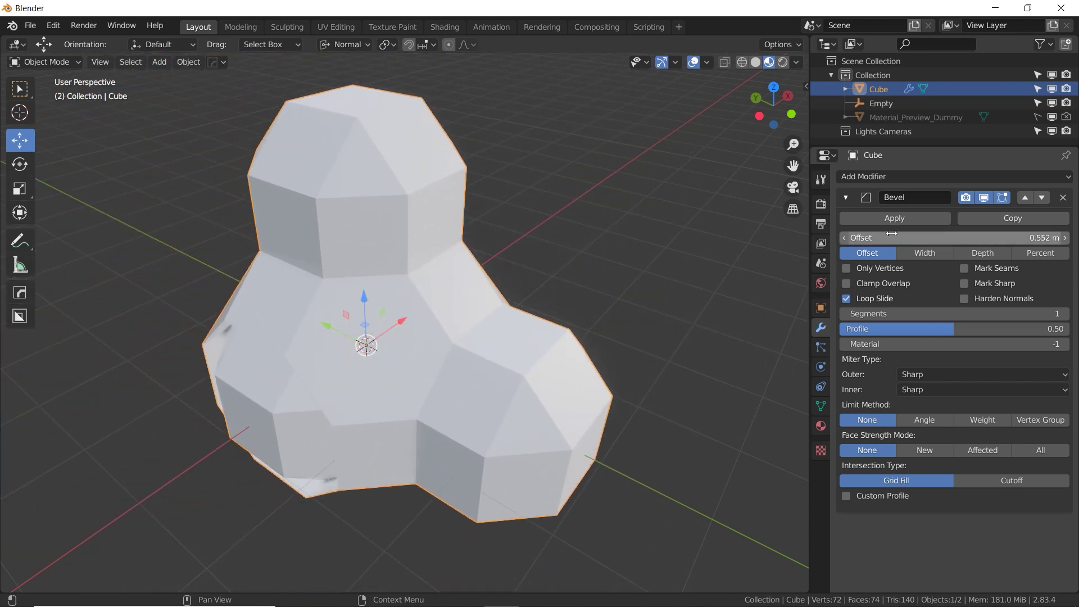
left_click(846, 284)
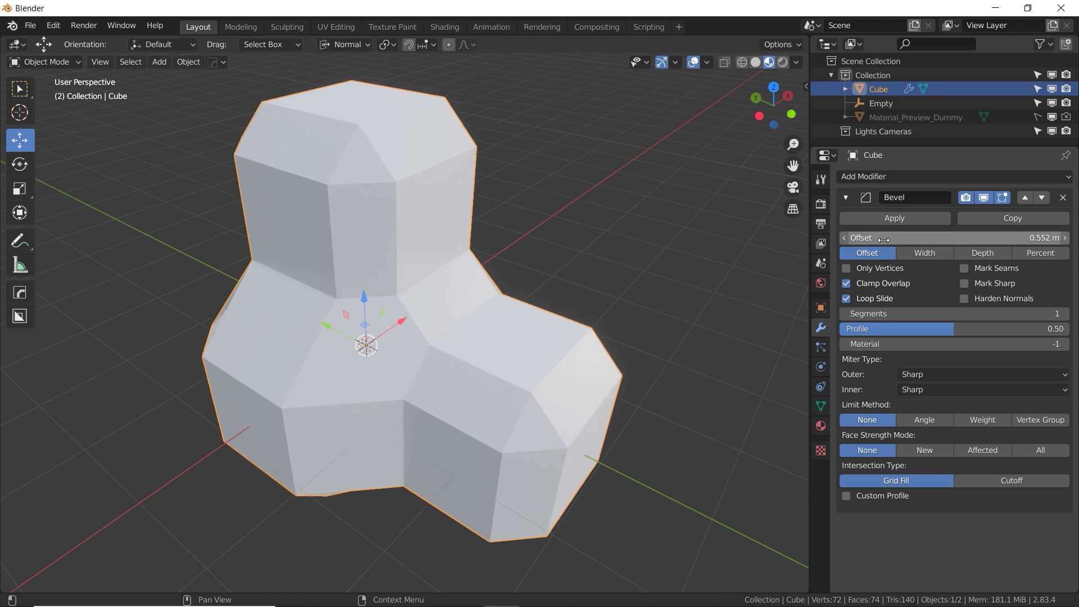
left_click_drag(883, 238, 854, 283)
left_click(847, 284)
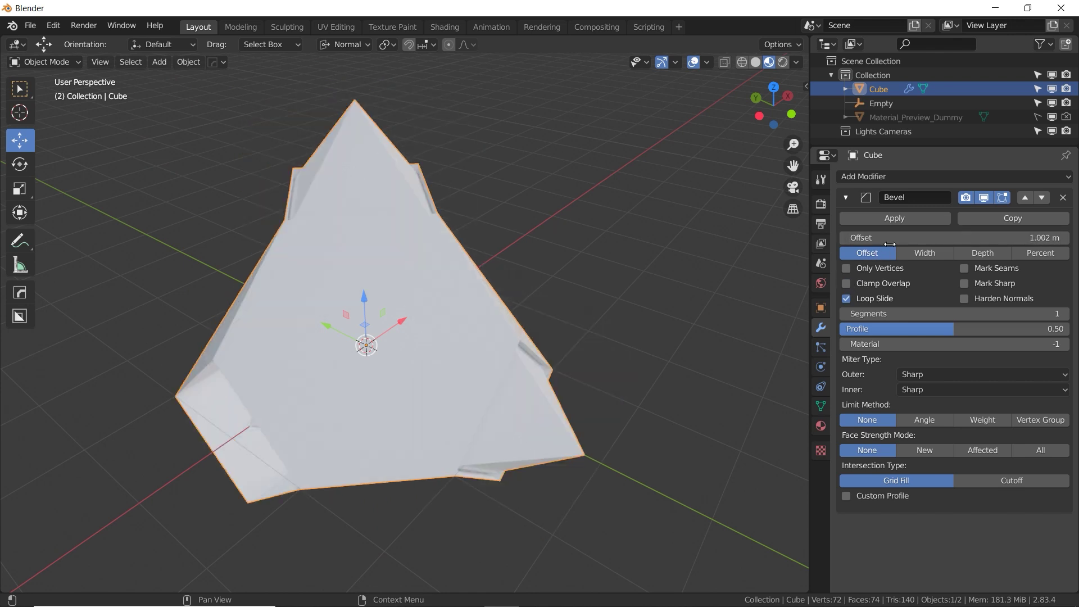
mouse_move(884, 238)
left_mouse_down()
mouse_move(846, 237)
mouse_move(902, 238)
left_mouse_up()
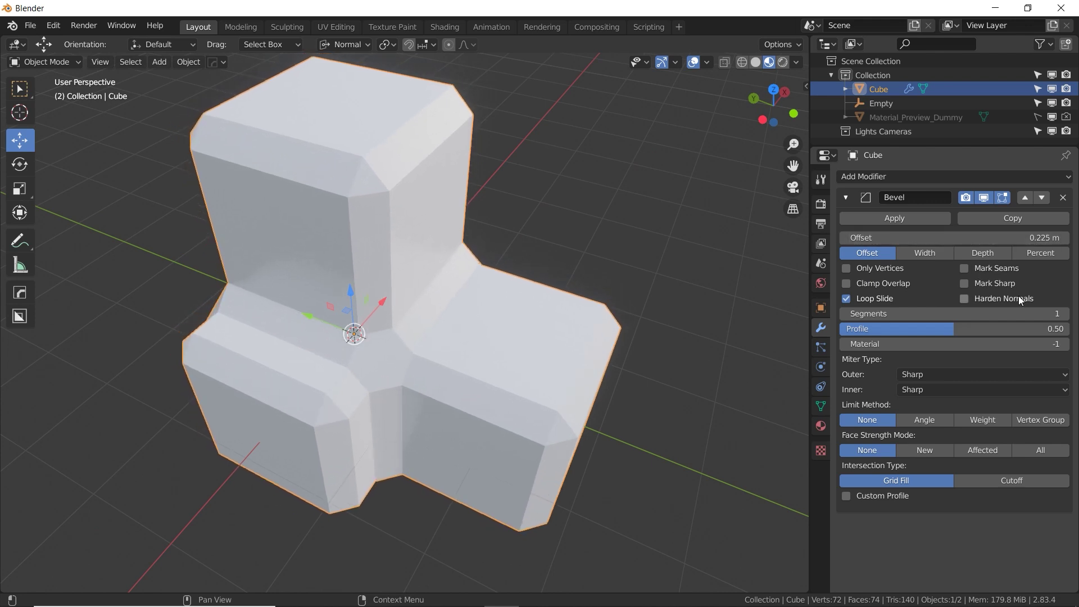
Raise the bevel's segment count to 11
left_click(1064, 314)
left_click(1065, 314)
left_click(1065, 314)
left_click(1065, 314)
left_click(1065, 314)
left_click(1064, 314)
left_click(1064, 314)
left_click(1065, 314)
left_click(1065, 314)
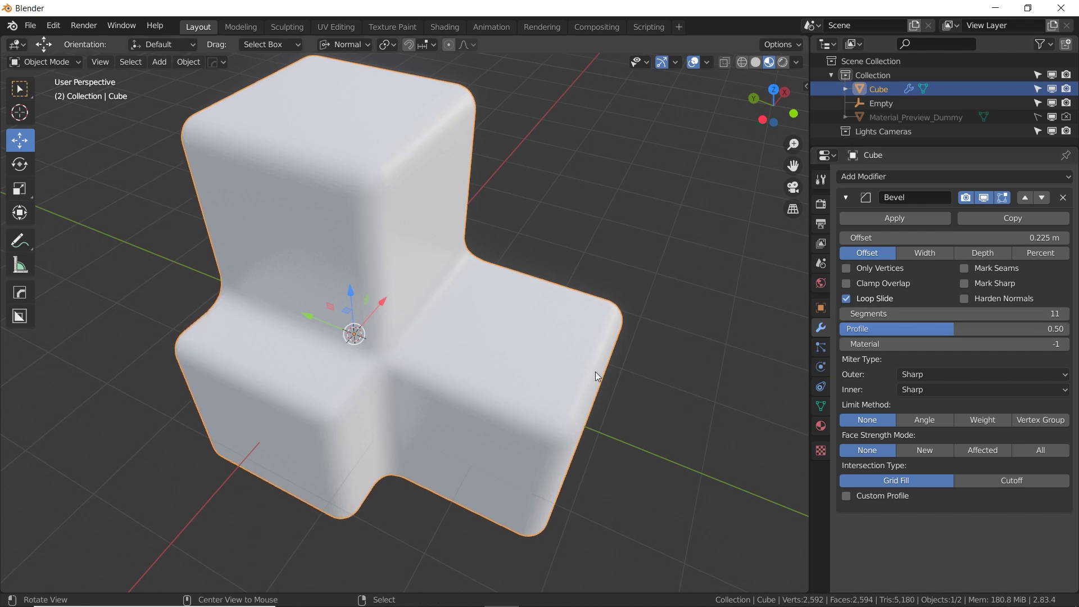
mouse_move(595, 372)
middle_mouse_down()
mouse_move(501, 300)
mouse_move(600, 288)
mouse_move(598, 369)
middle_mouse_up()
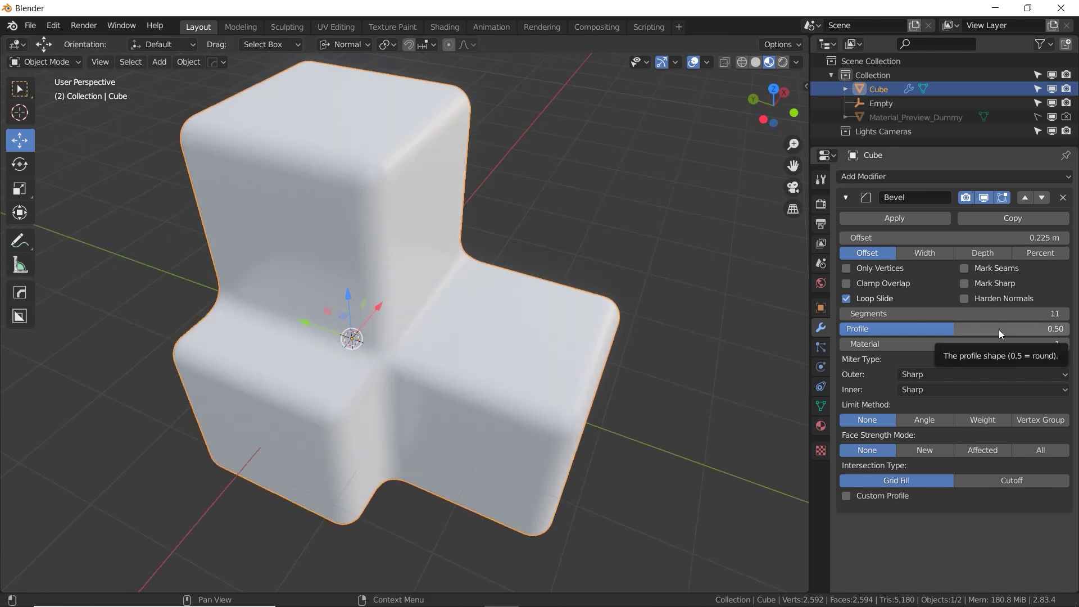
Try bevel profile values of 0.00 and 1.00 and restore the profile to 0.50
middle_click_drag(567, 235, 539, 204)
left_click_drag(969, 330, 860, 330)
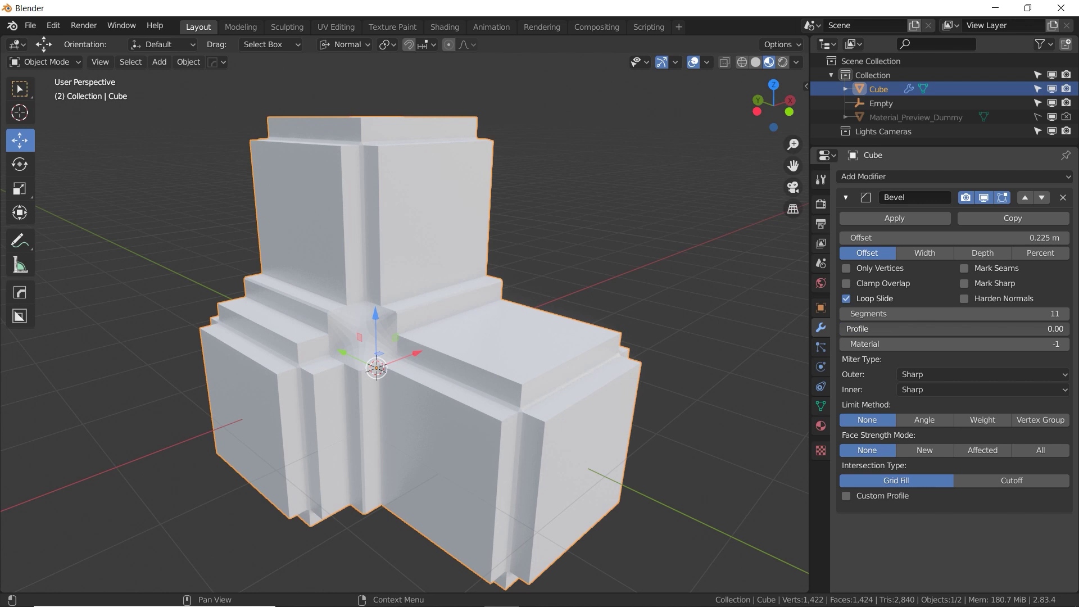
left_click_drag(839, 329, 1068, 329)
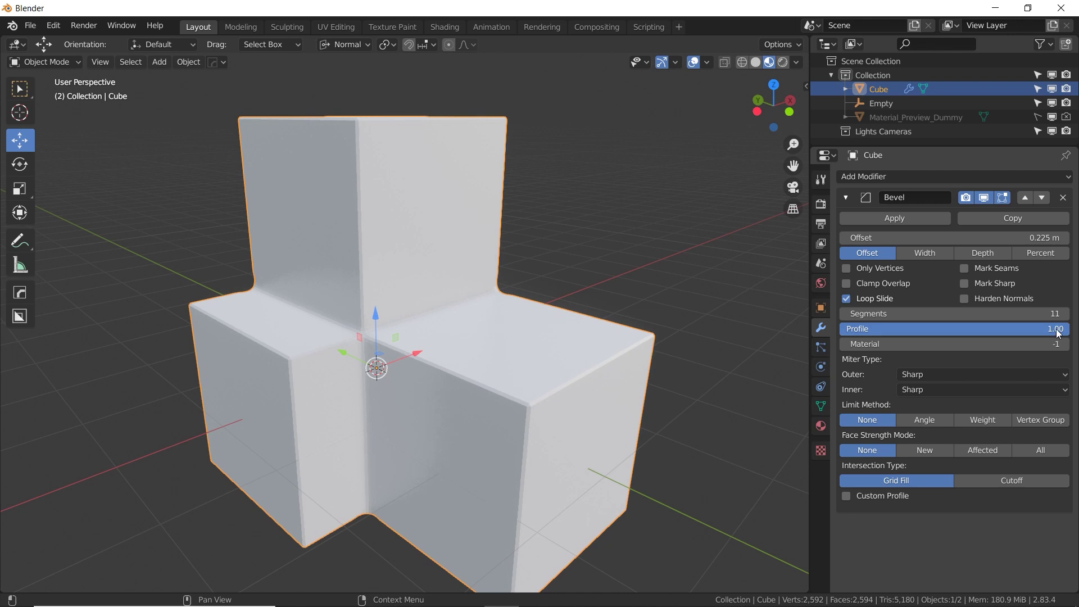
key("Escape")
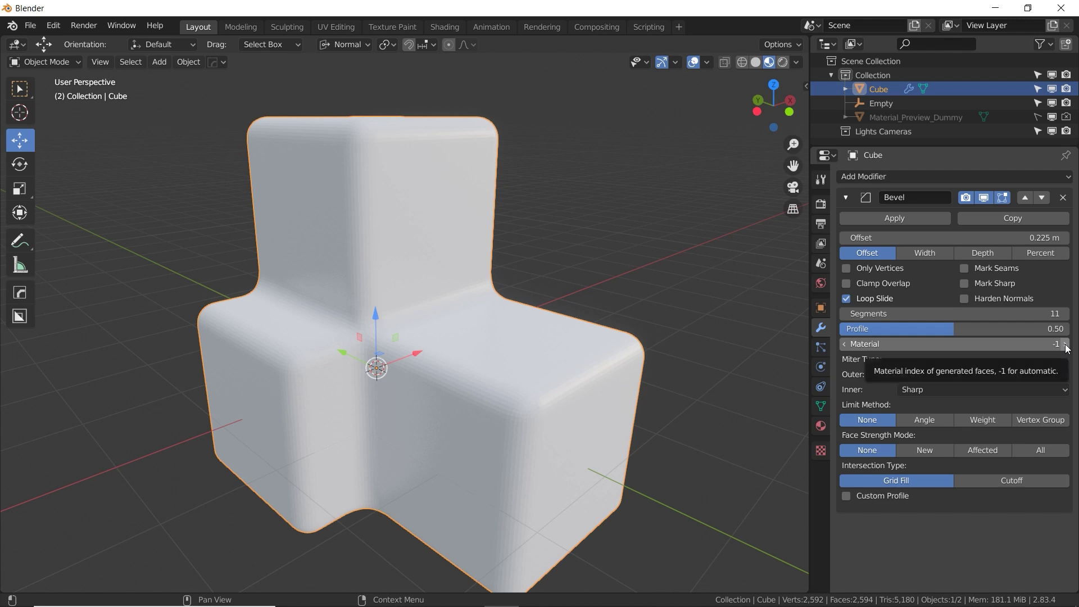
Give the cube a material with a blue base color and a second material slot with a red base color
middle_click_drag(484, 276, 412, 140)
left_click(819, 425)
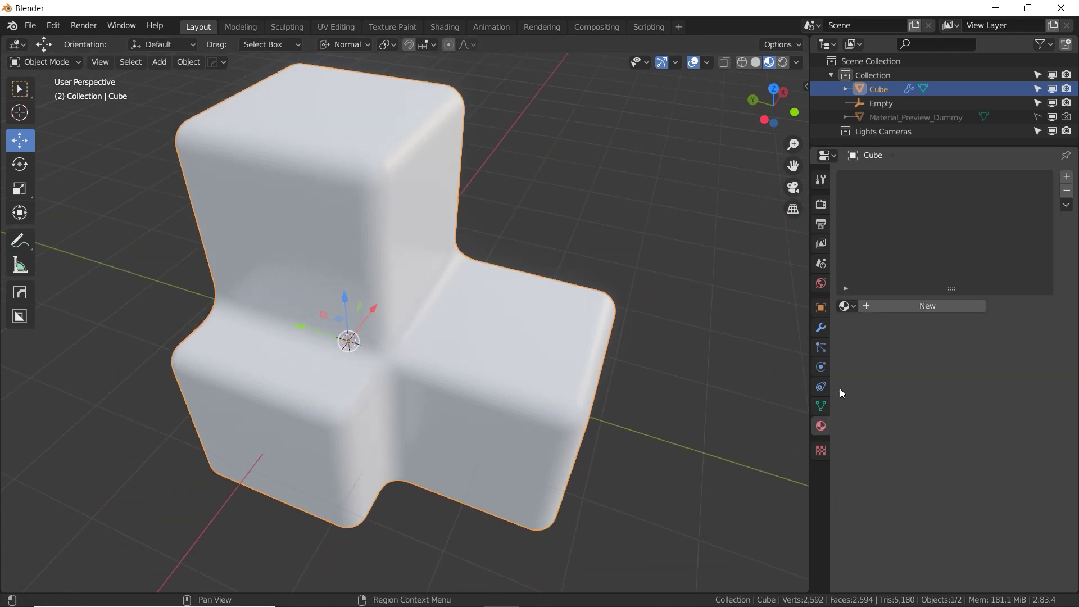
left_click(912, 305)
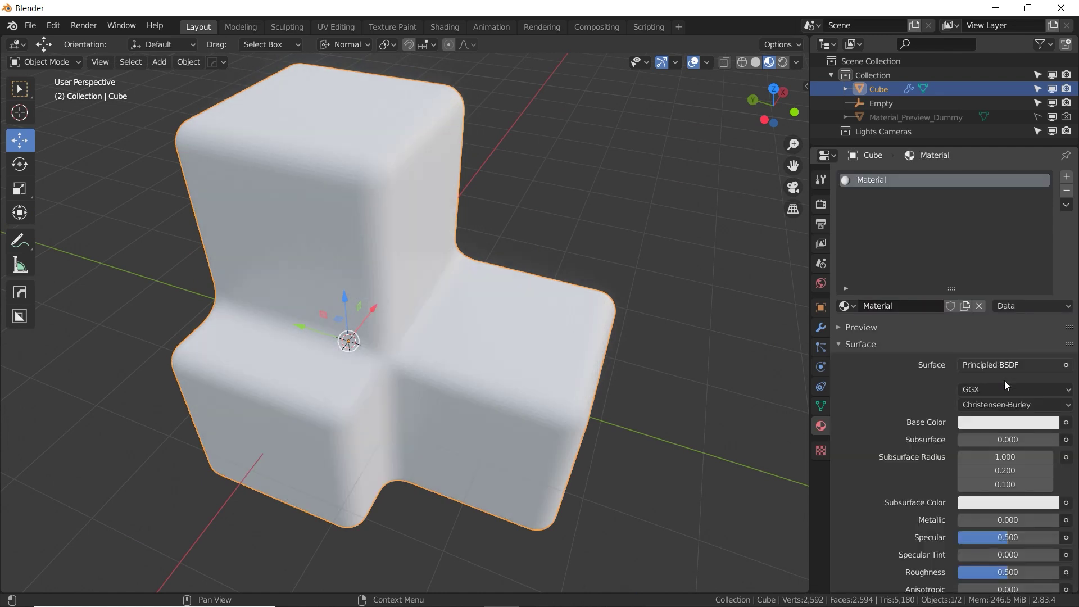
left_click(1007, 422)
left_click(1020, 233)
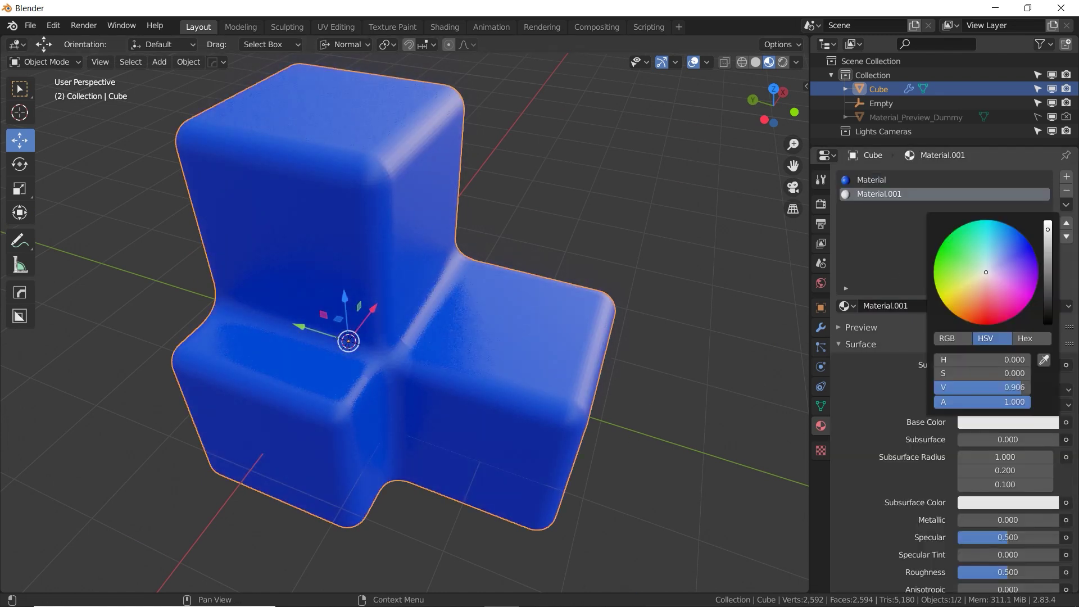
left_click(985, 315)
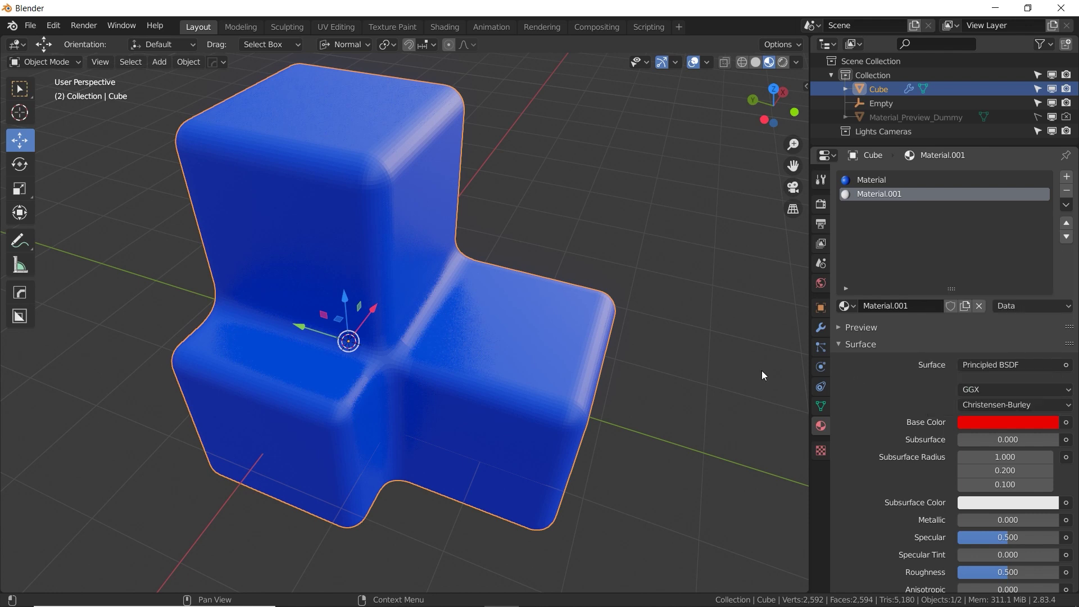
Set the bevel's material index to 1 and review the blue and red material slots
left_click(820, 328)
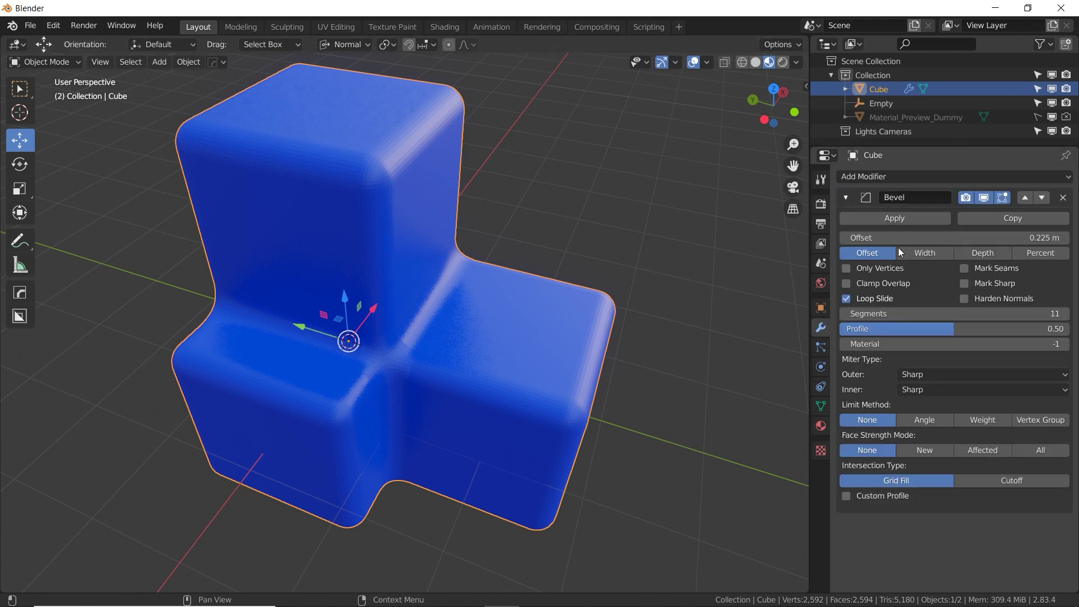
left_click(1067, 346)
left_click(1065, 344)
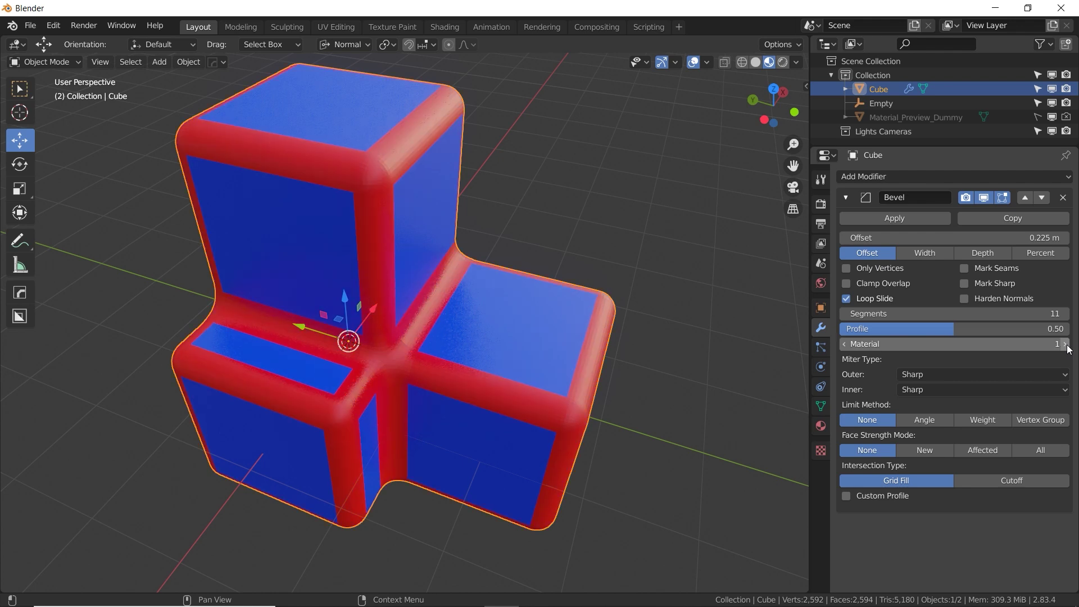
left_click(821, 425)
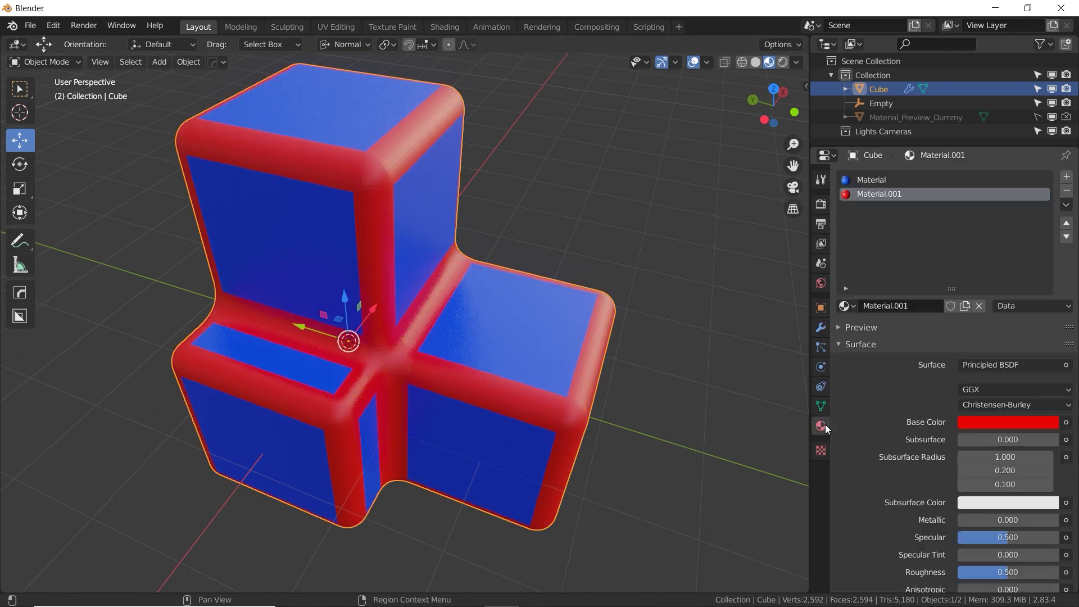
left_click(896, 179)
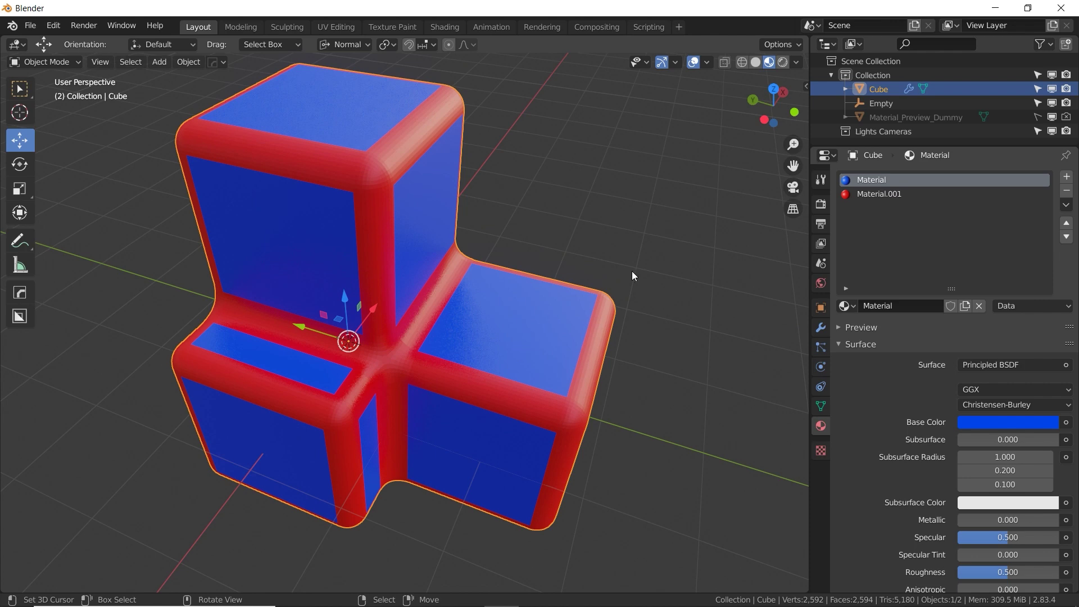
left_click(869, 197)
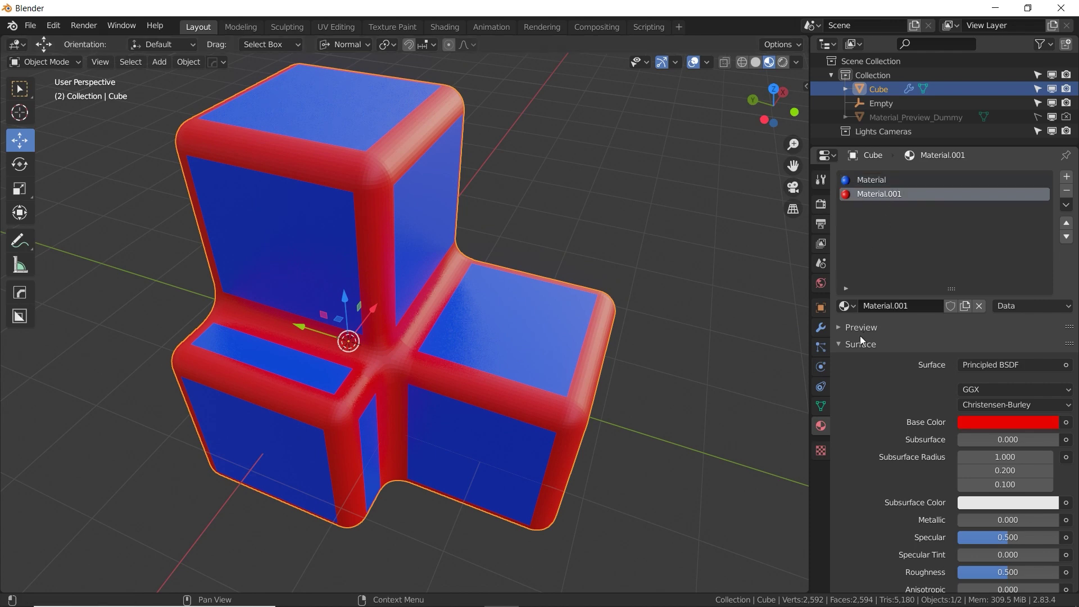
left_click(820, 328)
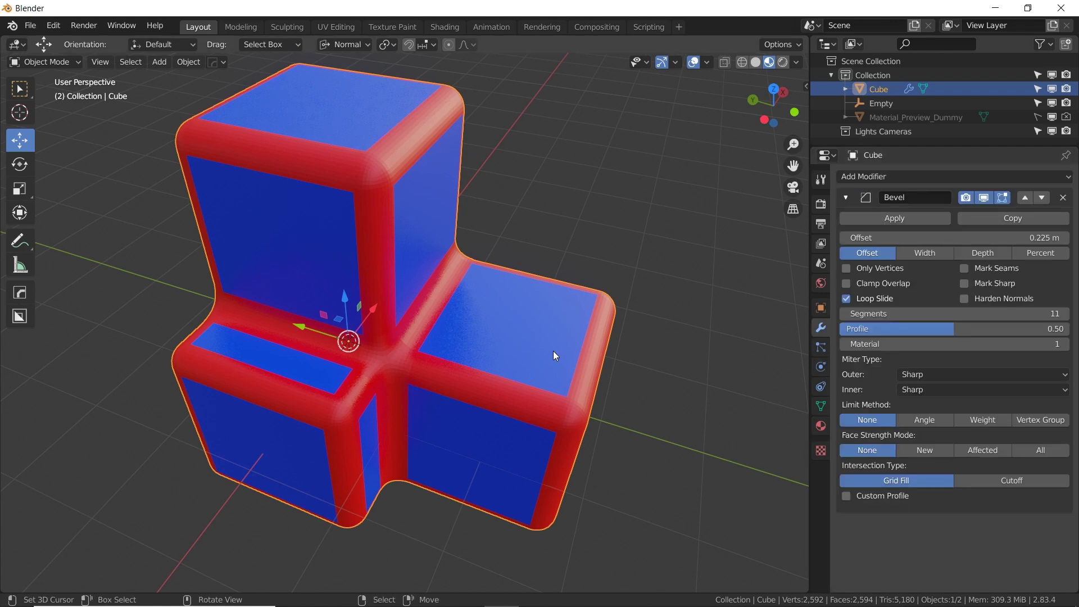
Reduce the bevel offset to 0.178 m and limit the bevel by Angle with a threshold of 93°
middle_click_drag(552, 351, 549, 316)
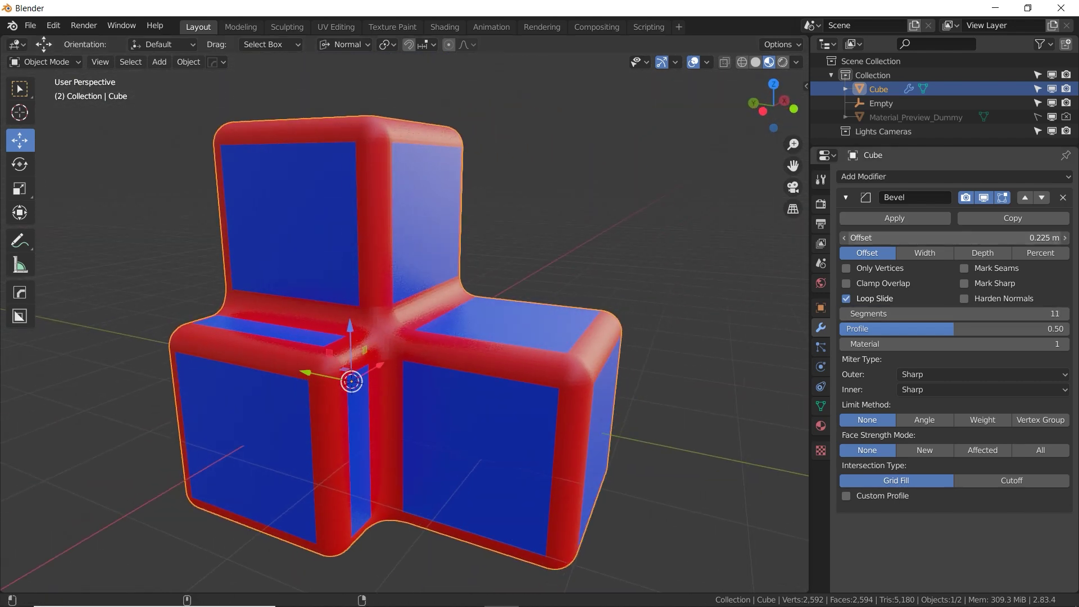
left_click_drag(955, 237, 930, 238)
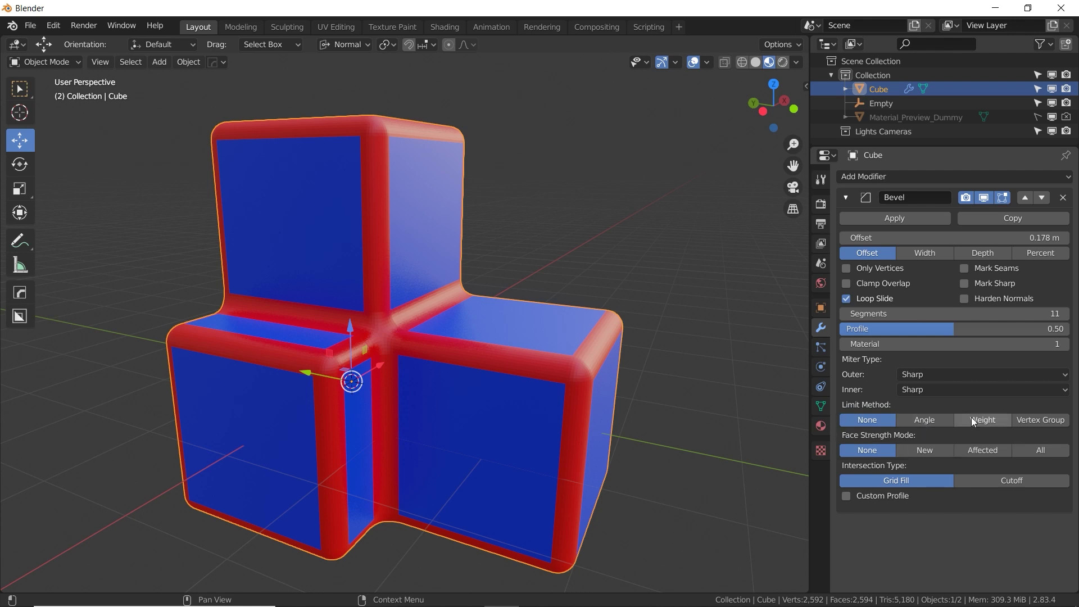
left_click(928, 421)
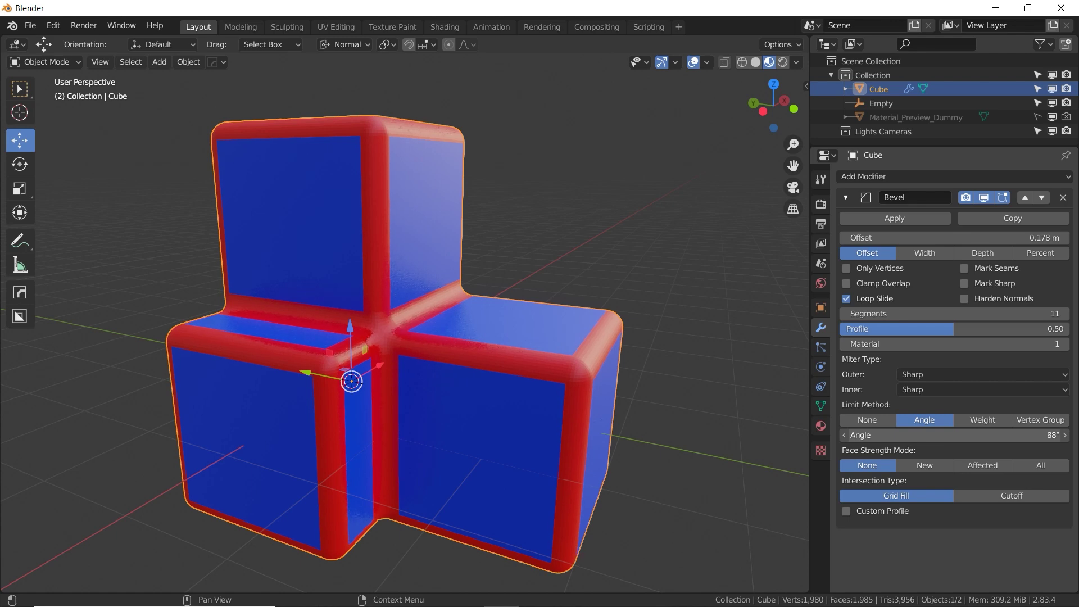
left_click_drag(955, 435, 962, 435)
middle_click_drag(507, 299, 286, 215)
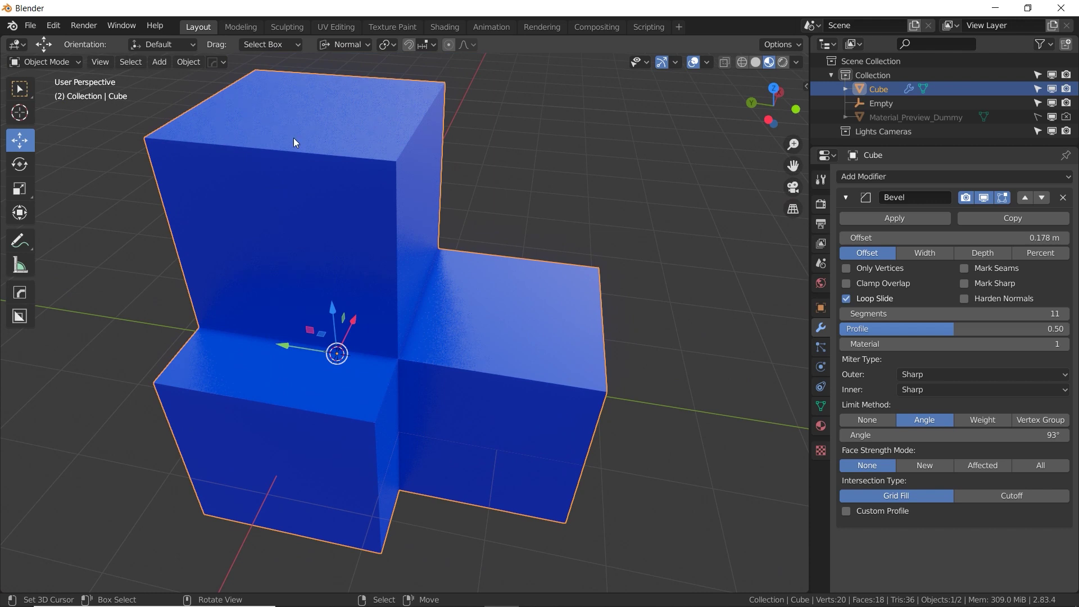
Compare bevel angle limits of 56°, 30° and 88° on the reshaped block cluster
middle_click_drag(453, 181, 431, 182)
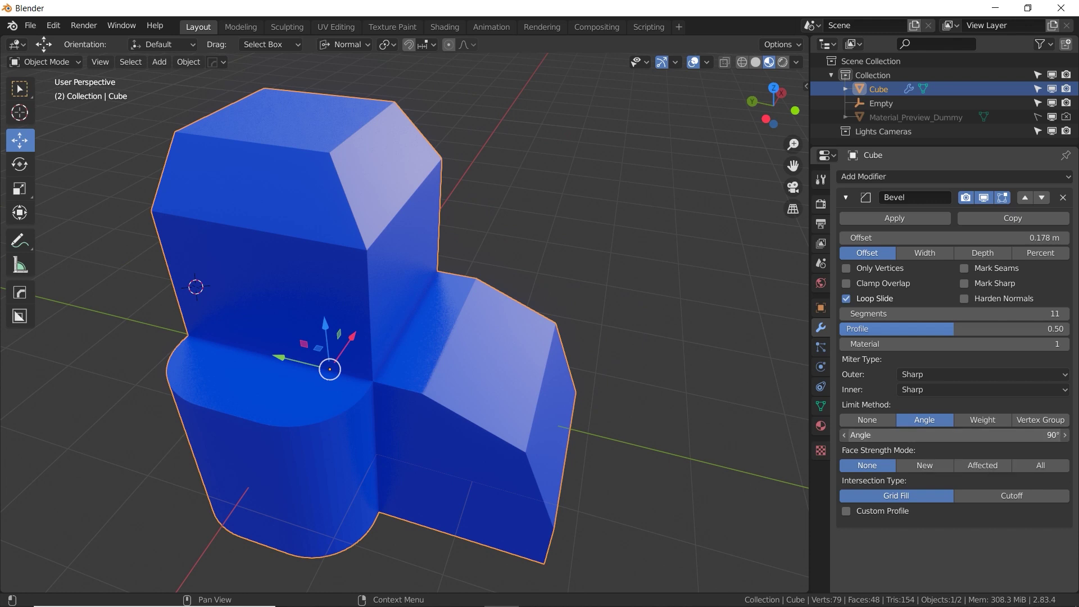
left_click_drag(955, 435, 950, 435)
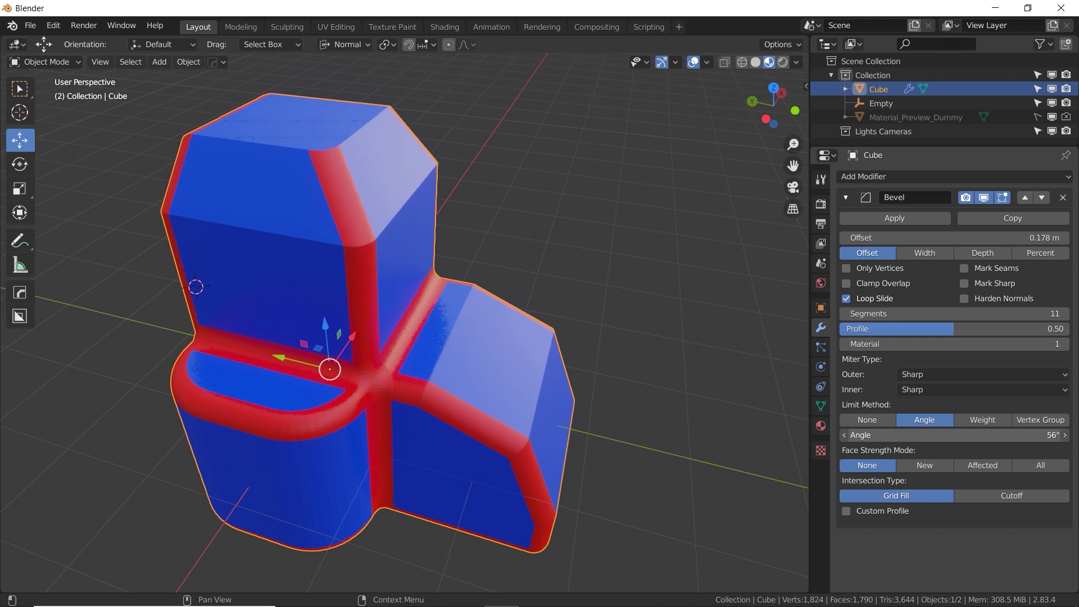
left_click_drag(955, 435, 944, 435)
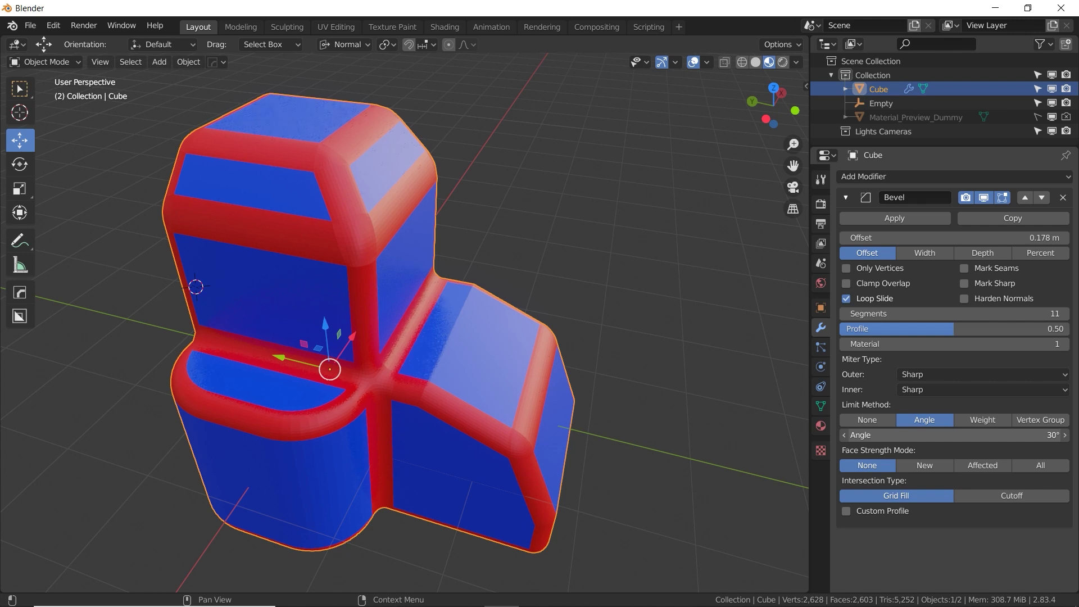
left_click_drag(955, 435, 989, 434)
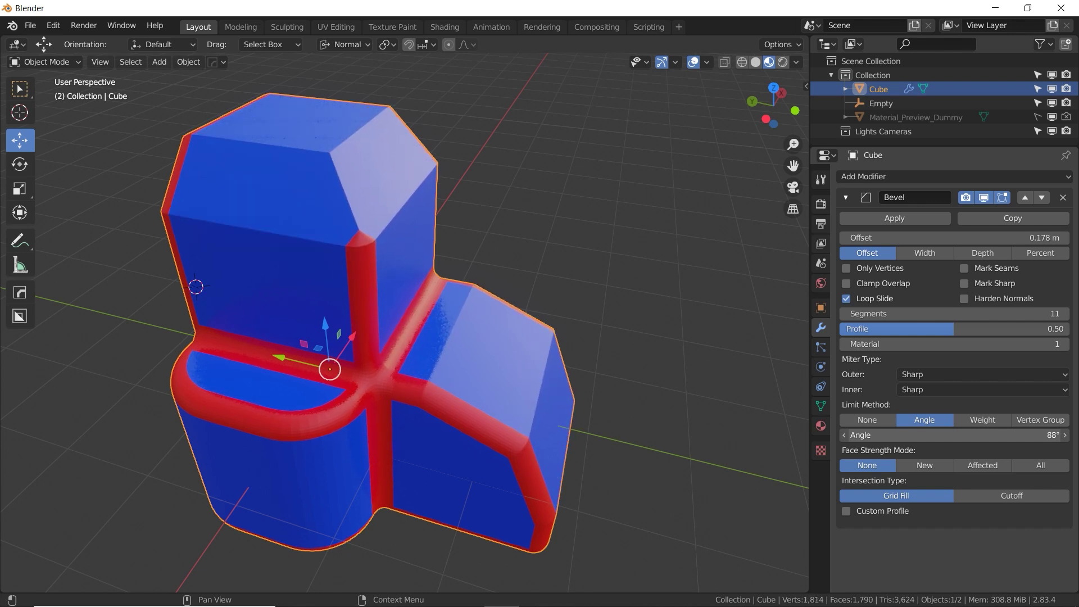
left_click(915, 436)
key("Return")
middle_click_drag(515, 363, 332, 309)
Limit the bevel by Weight and select the upper block's vertical and chamfer edges plus the sloped block's side edges in Edit Mode
left_click(989, 421)
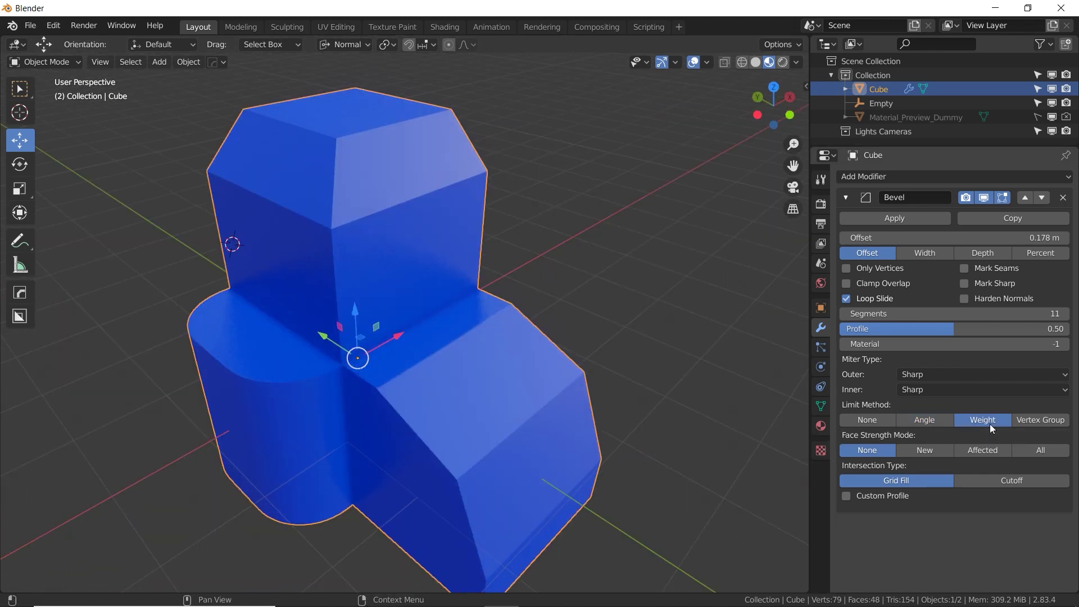
middle_click_drag(392, 333, 416, 323)
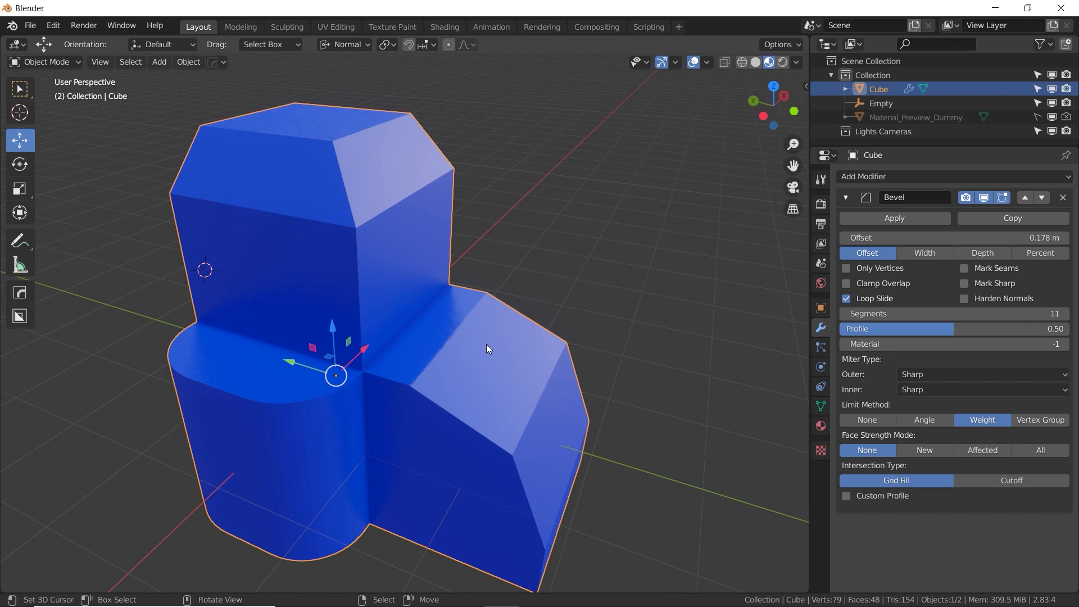
key("Tab")
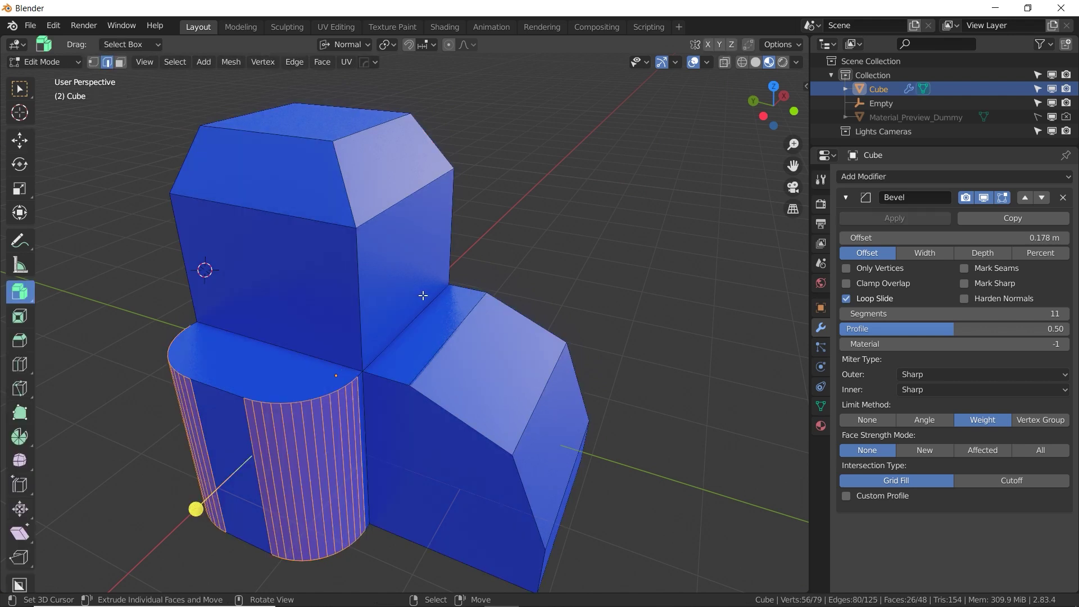
left_click(437, 234)
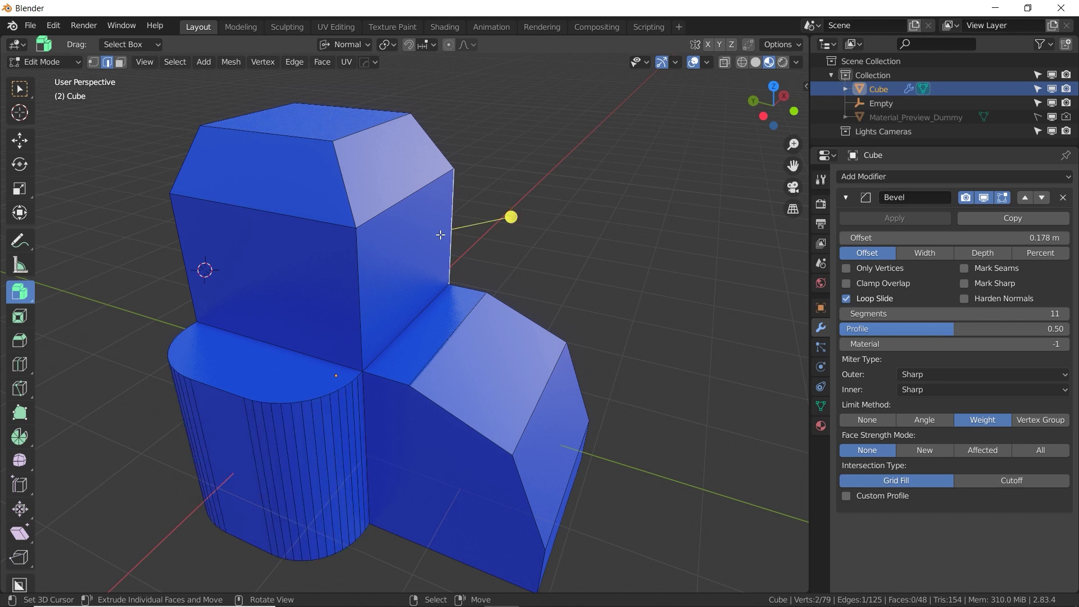
left_click(361, 277, "shift")
left_click(188, 258, "shift")
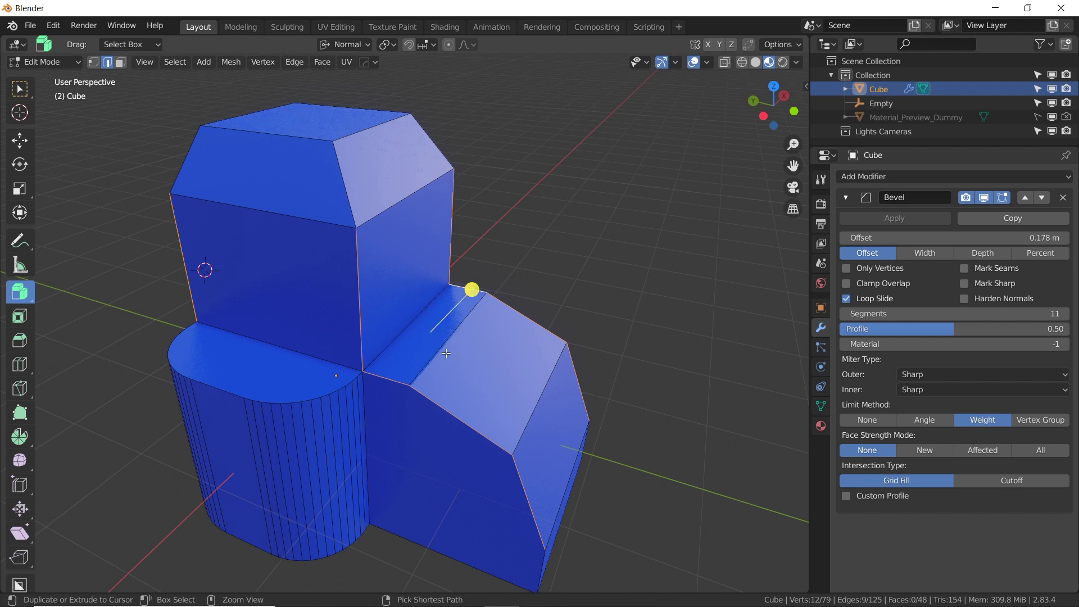
left_click(390, 208, "shift")
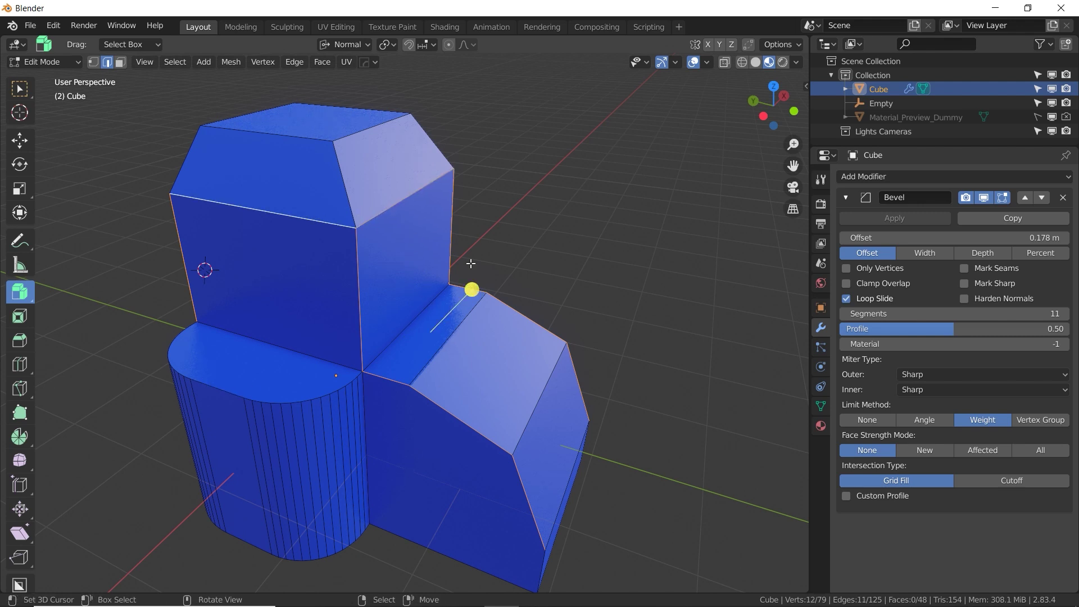
Raise the bevel weight of the selected edges and give the upper block's slanted corner edge a weight of about 0.31
key("n")
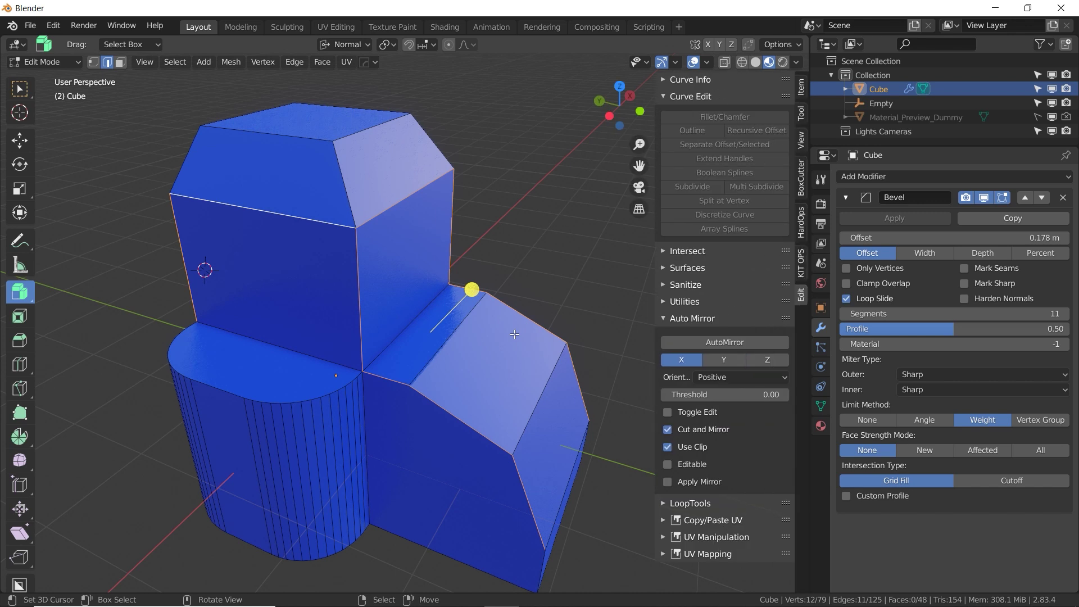
left_click(801, 87)
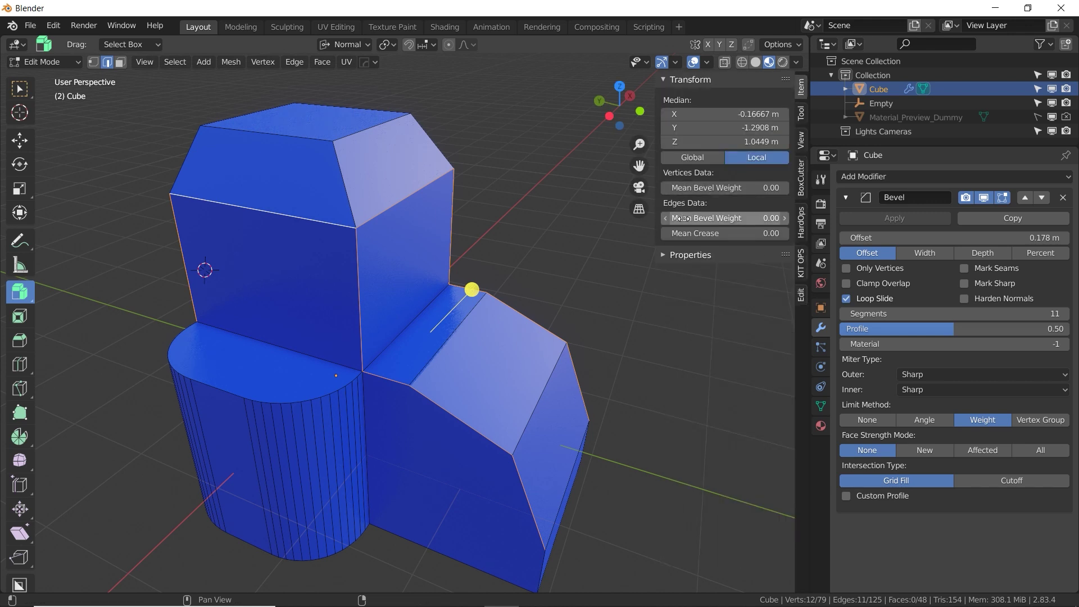
left_click_drag(682, 219, 764, 219)
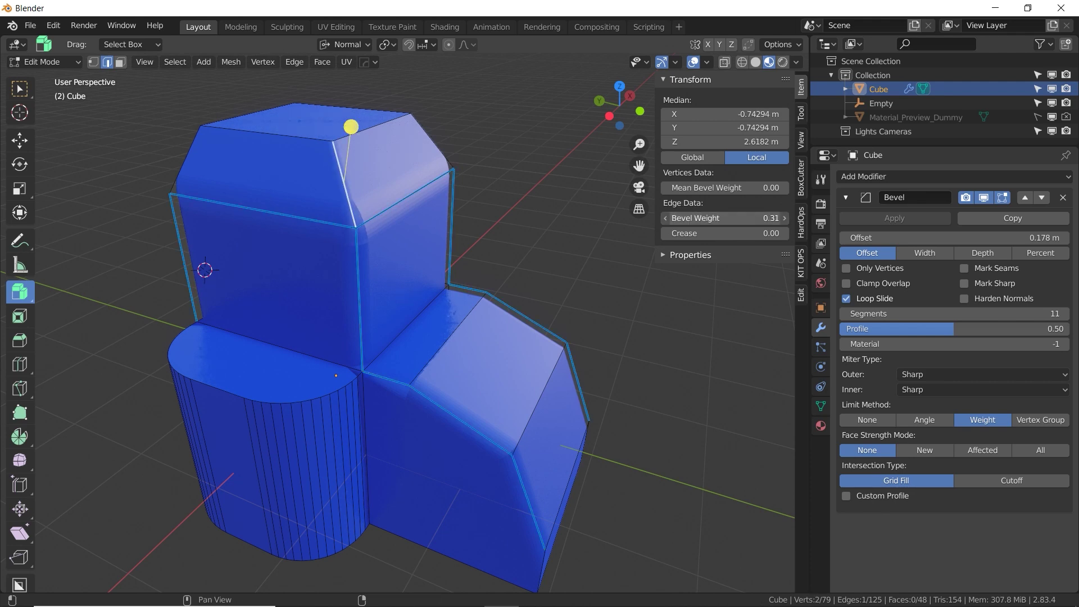
Return to Object Mode and replace the Bevel modifier with a Boolean modifier
key("Tab")
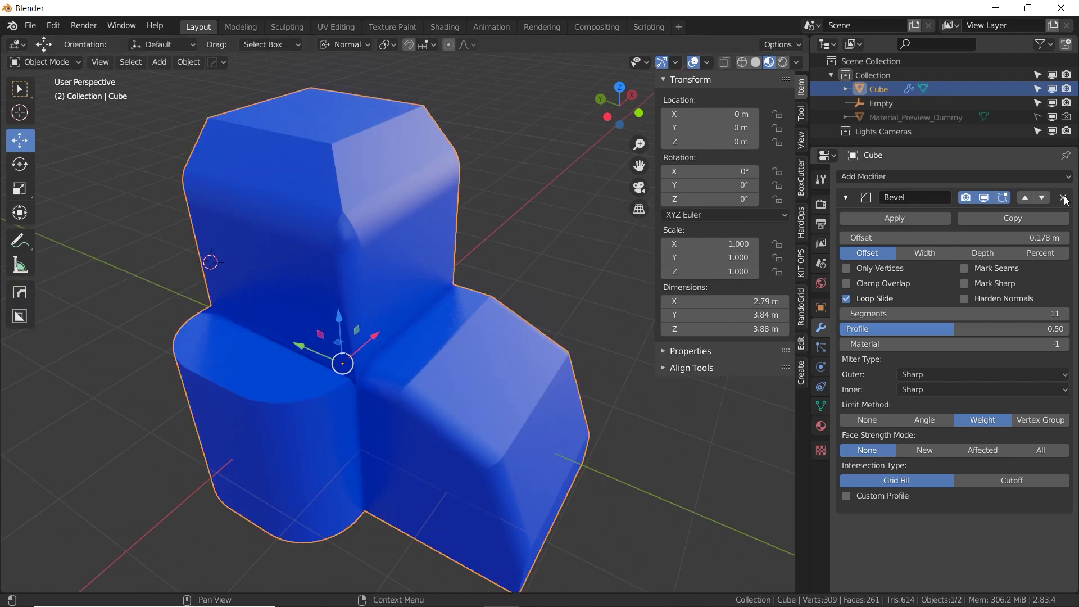
left_click(1064, 198)
left_click(997, 177)
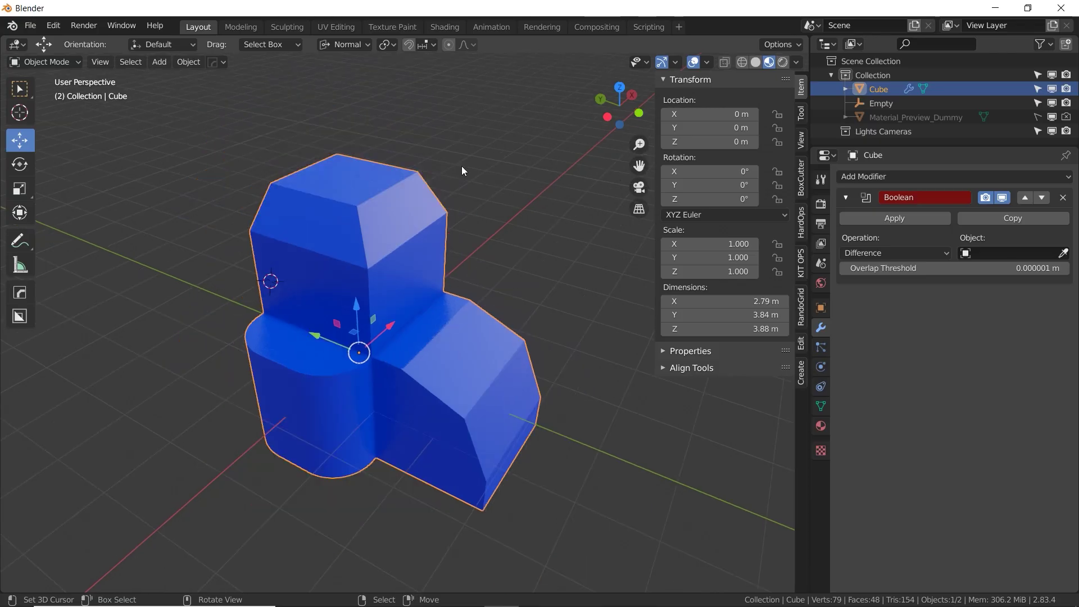
Add a cube, shrink it to about 0.93 m per side, and place it so it overlaps the upper block's side
key("shift+a")
mouse_move(456, 51)
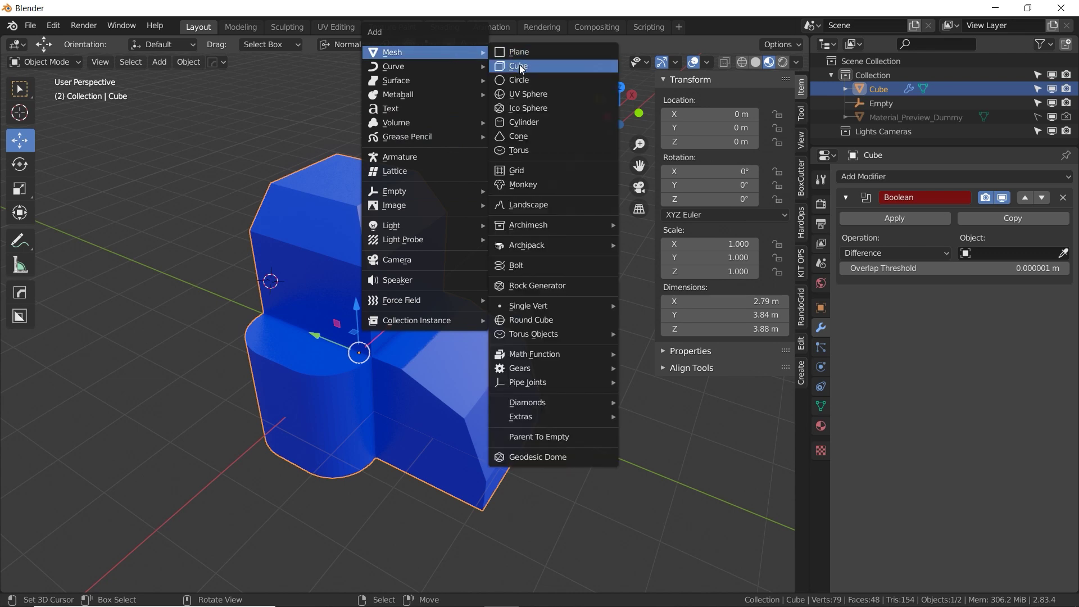
left_click(519, 65)
key("g")
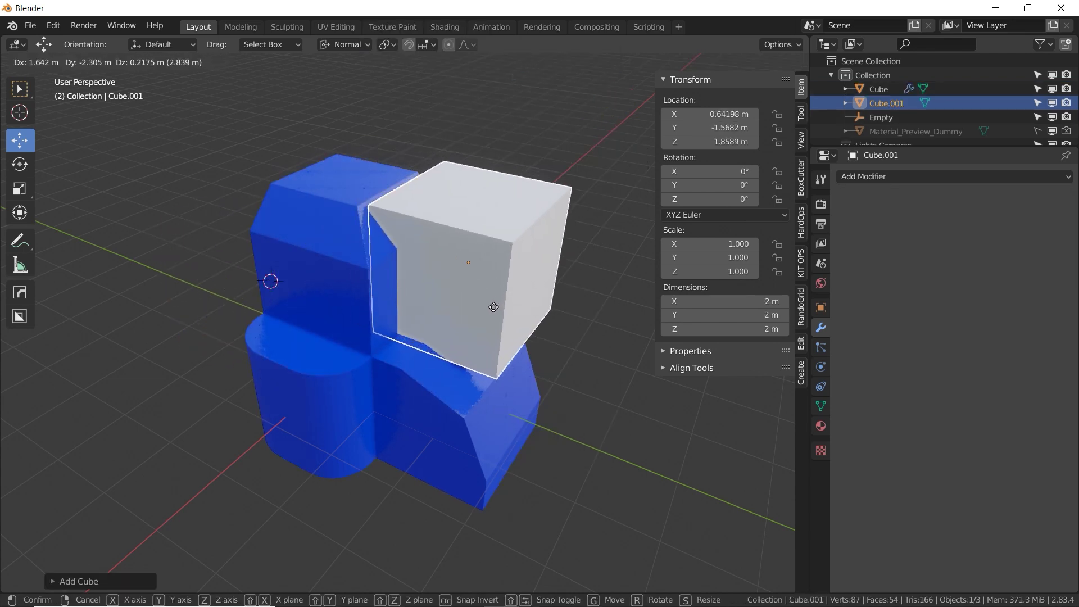
left_click(506, 317)
key("s")
left_click(537, 319)
key("g")
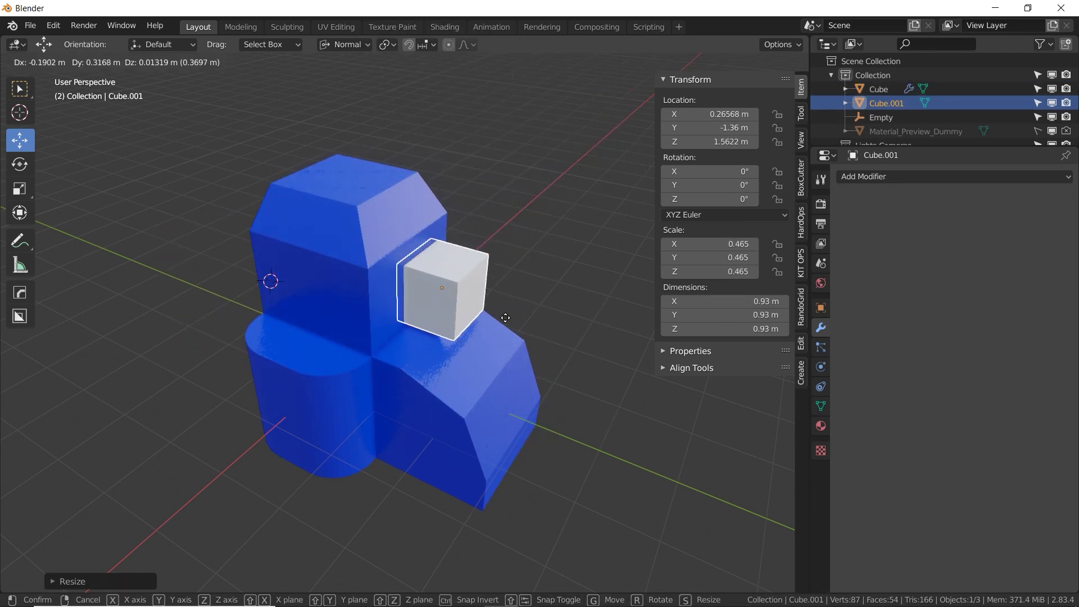
left_click(490, 309)
Stretch the small cube along Z to about 2.68 m tall
middle_click_drag(490, 309, 466, 324)
key("s")
key("z")
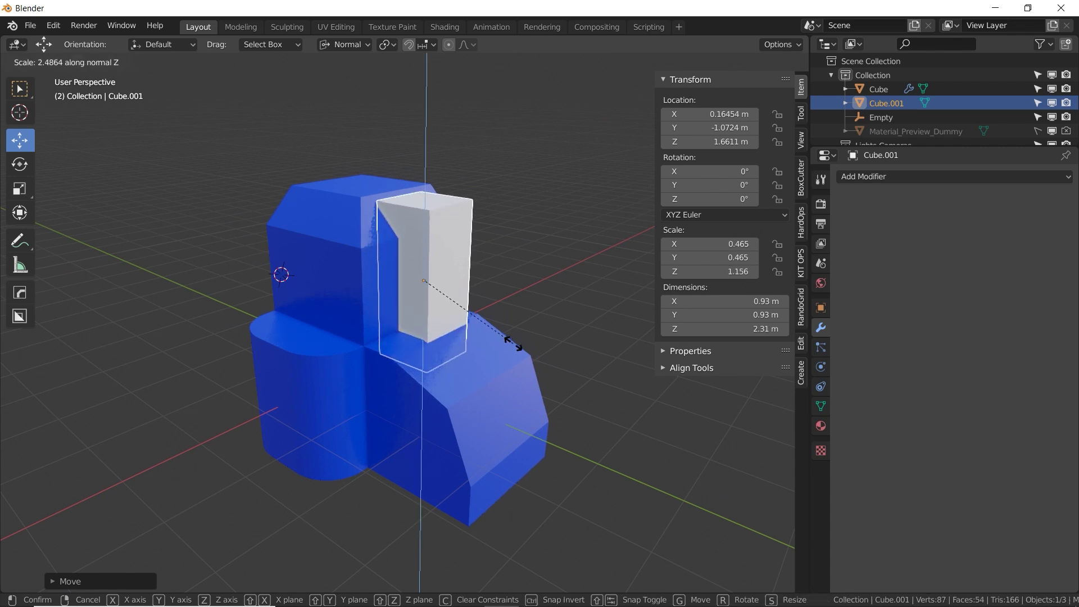
left_click(426, 204)
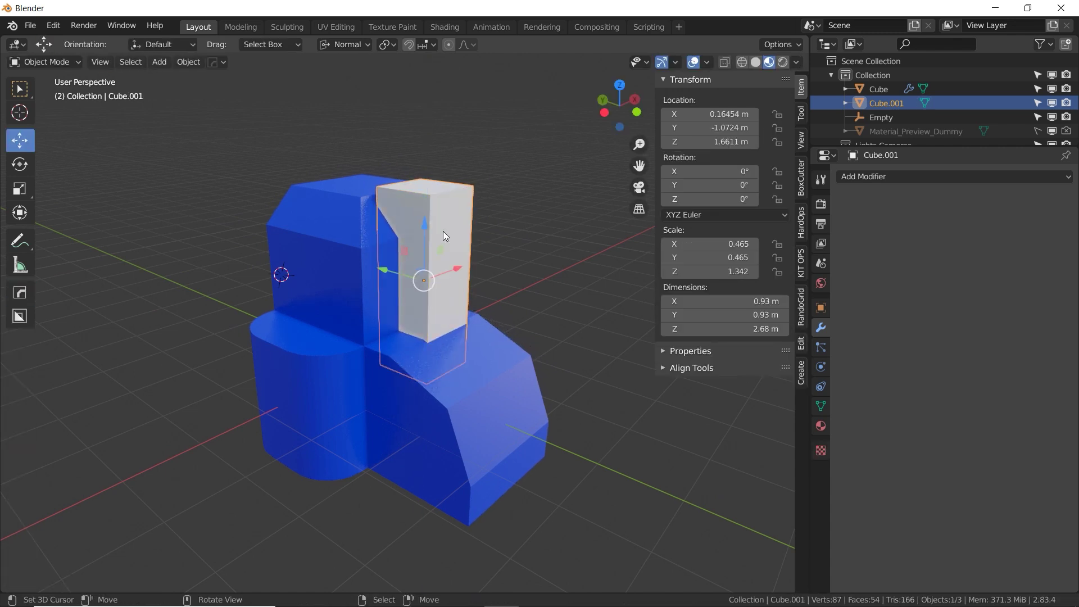
Subtract the tall box from the blue object with a Difference boolean and remove the unused empty Boolean modifier
left_click(329, 225, "shift")
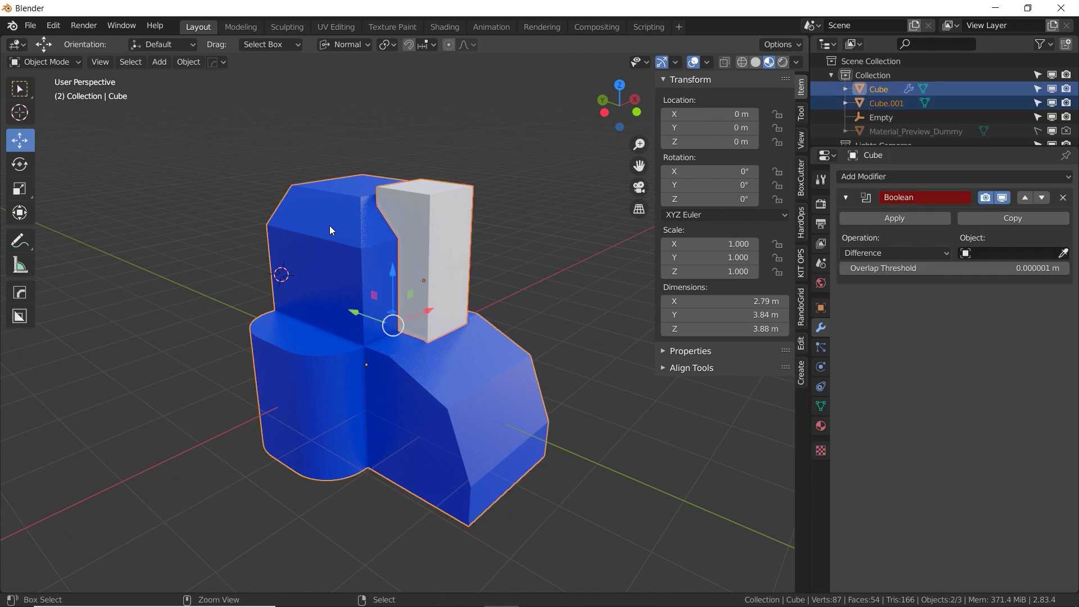
key("ctrl+KP_Subtract")
middle_click_drag(330, 224, 366, 277)
left_click(1063, 197)
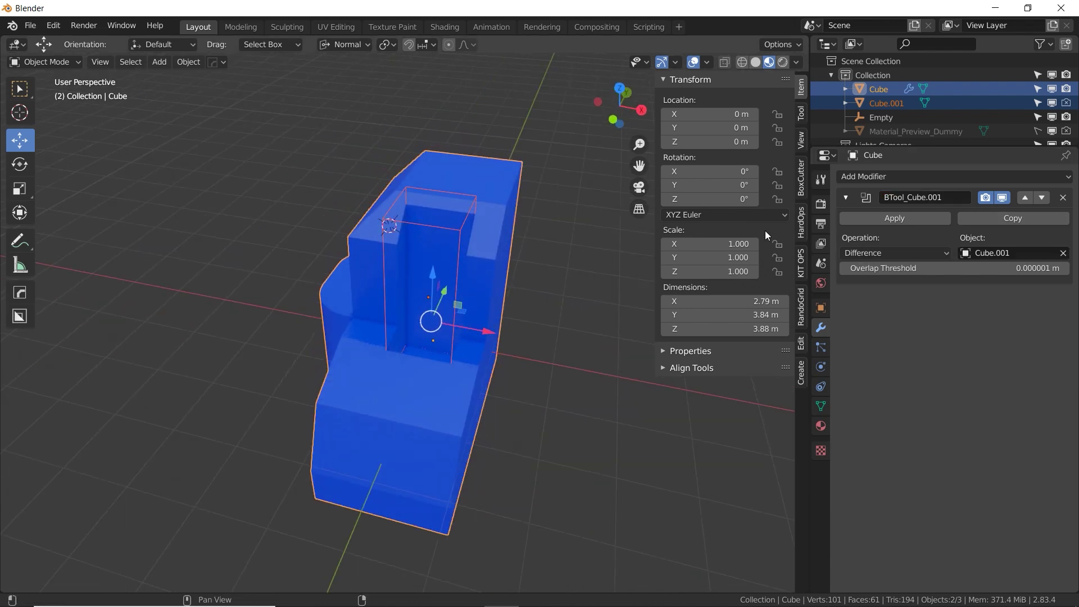
Move the cutter box slightly to about X 0.188 m, Y -1.043 m, Z 1.754 m
middle_click_drag(399, 296, 487, 278)
scroll(487, 277, "up", 5)
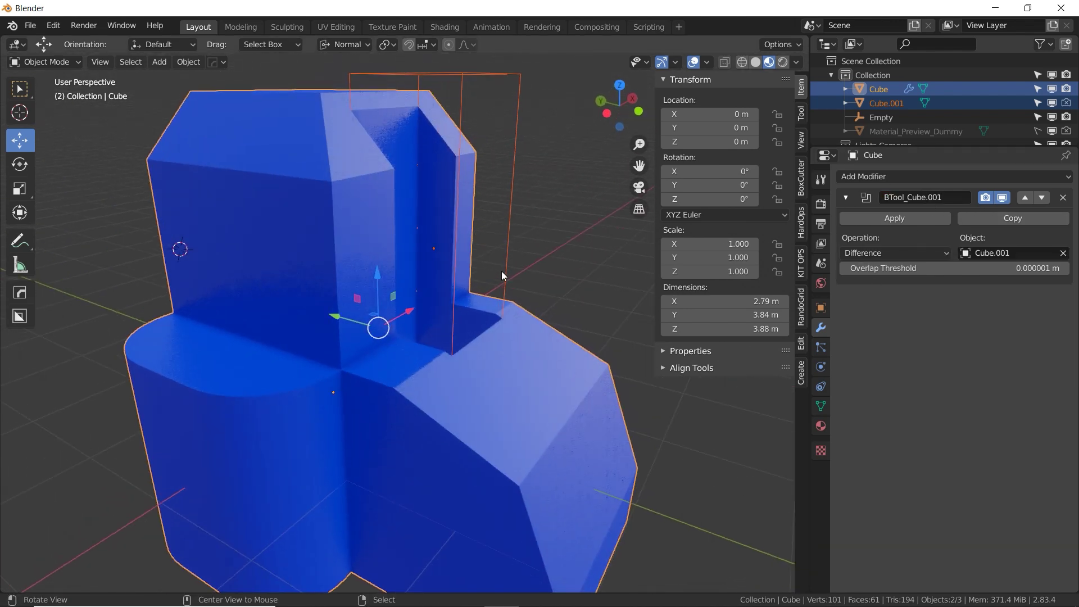
middle_click_drag(431, 356, 518, 183)
left_click(440, 160)
key("g")
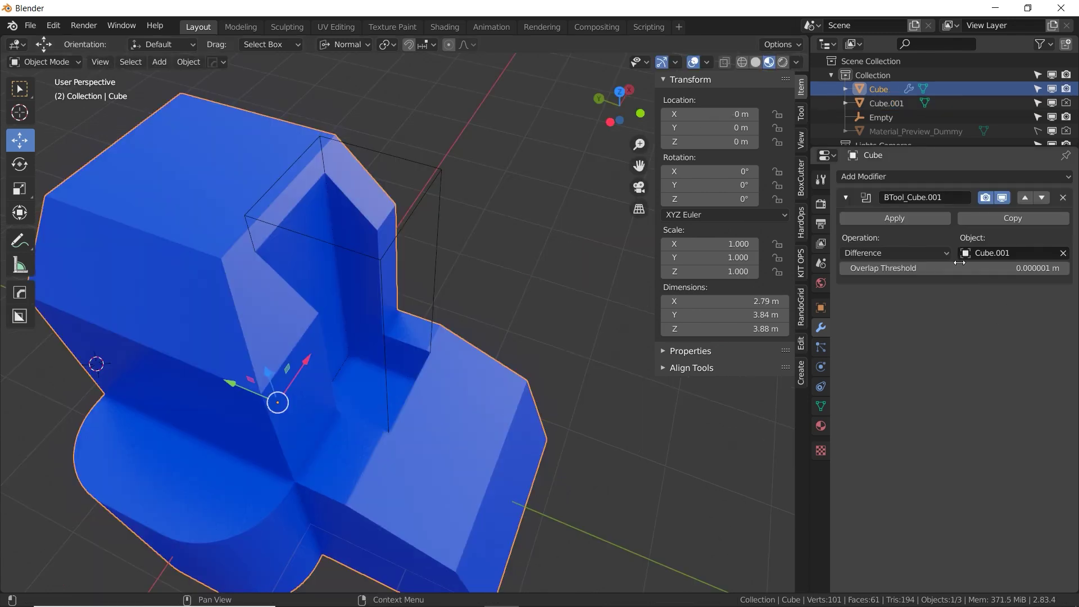
Preview the Boolean modifier's Intersect operation and try moving the cutter box
left_click(934, 254)
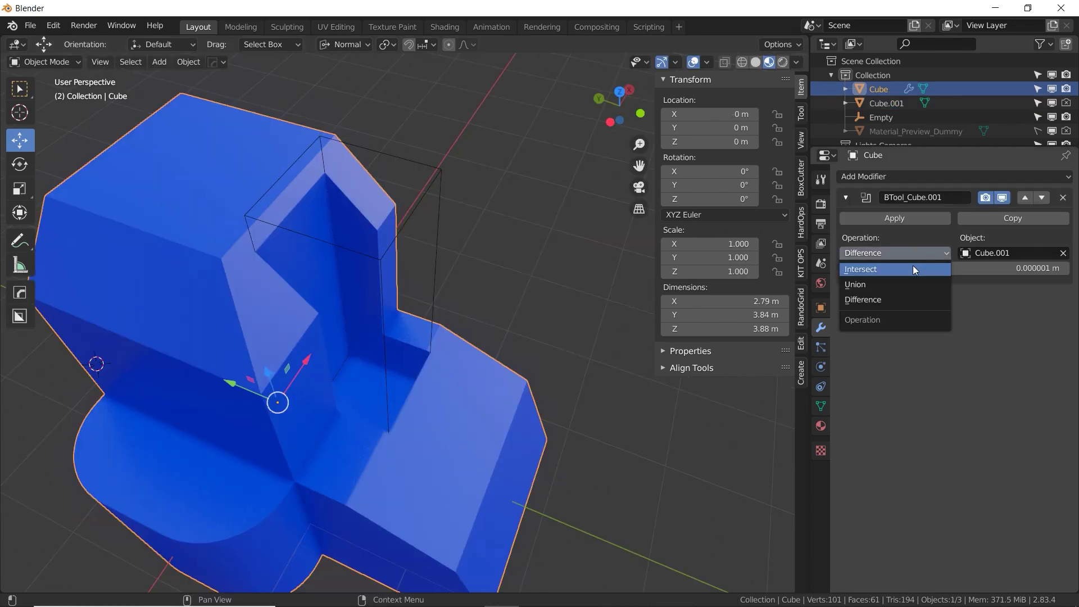
left_click(913, 269)
middle_click_drag(375, 380, 402, 306)
left_click(458, 148)
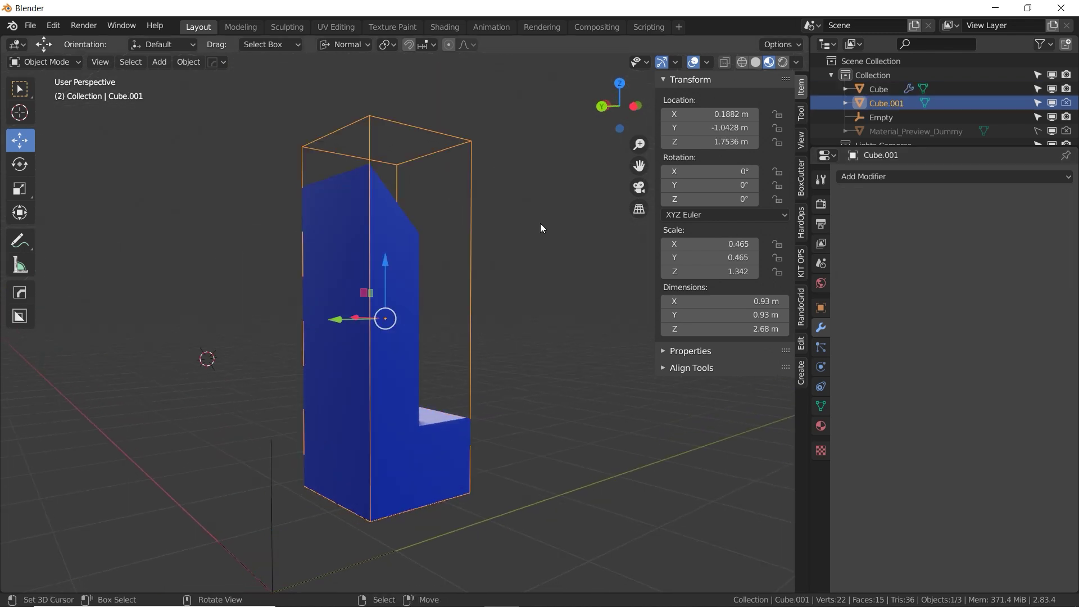
key("g")
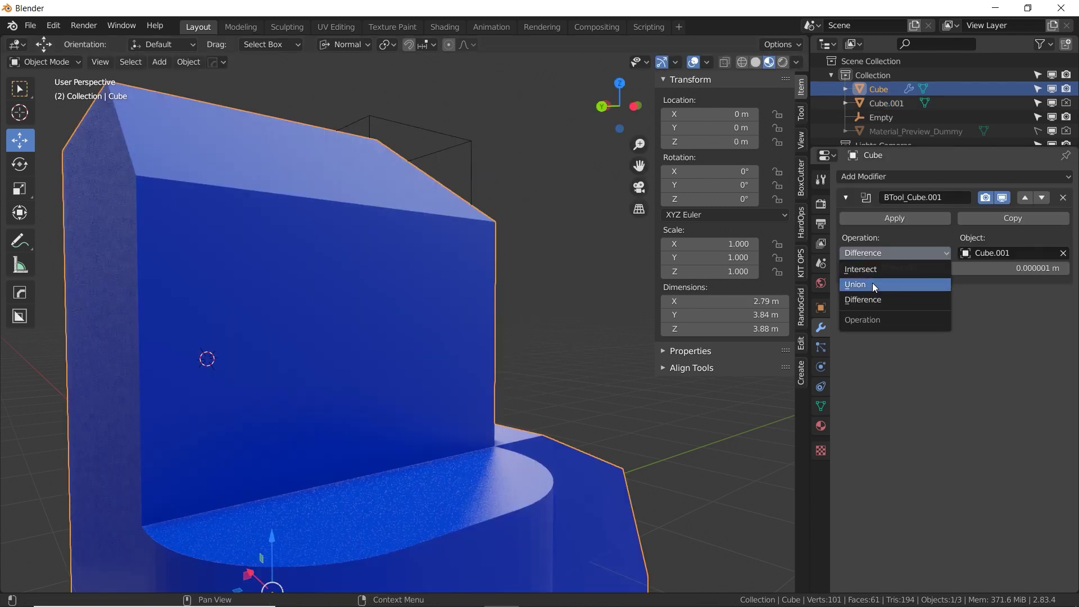
Preview the Boolean's Union operation and set the operation back to Difference
left_click(872, 282)
middle_click_drag(494, 303, 372, 331)
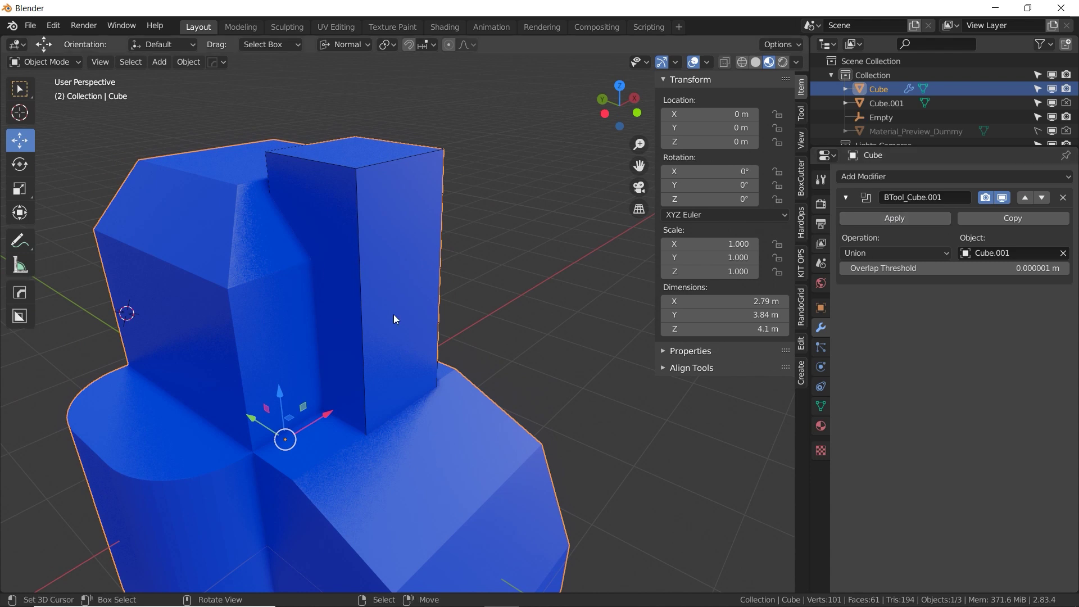
left_click(909, 251)
left_click(872, 299)
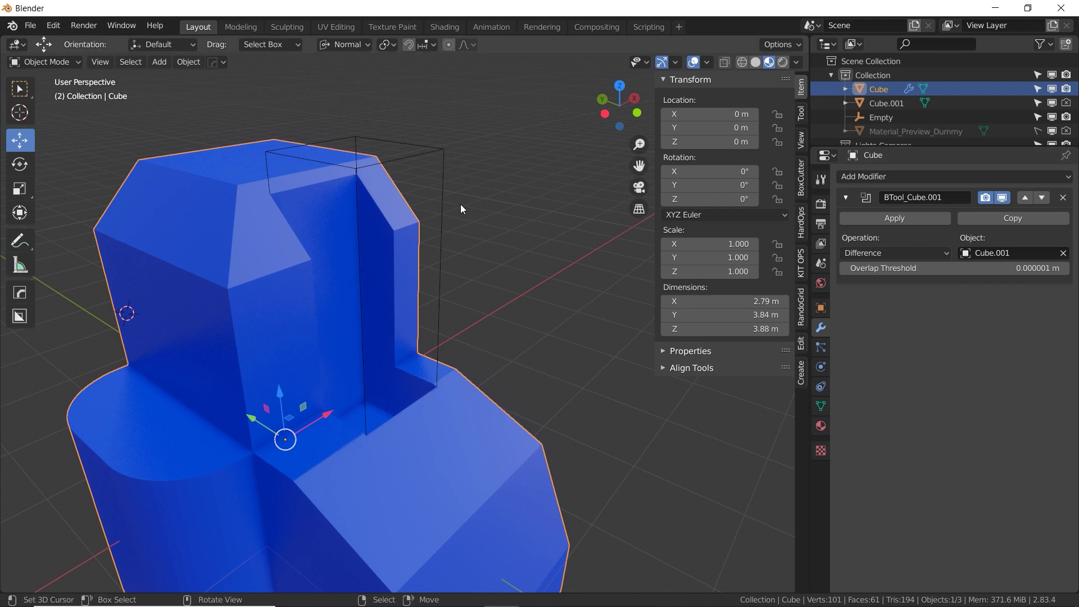
Enter Edit Mode on the cutter box and duplicate its mesh to another spot on the blue object
left_click(457, 180)
middle_click_drag(397, 191, 422, 251)
key("Tab")
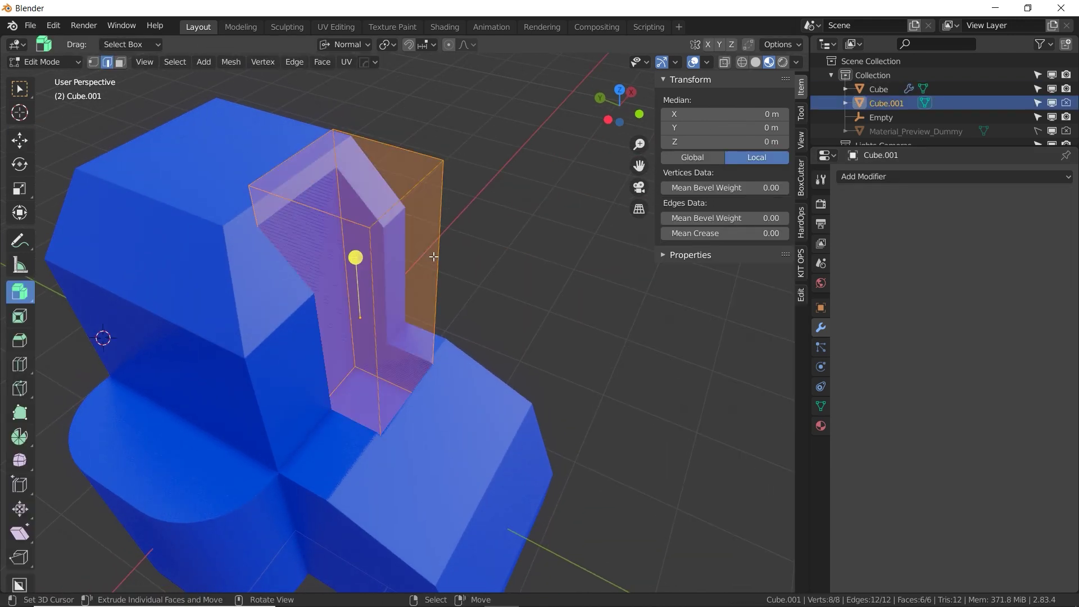
key("shift+d")
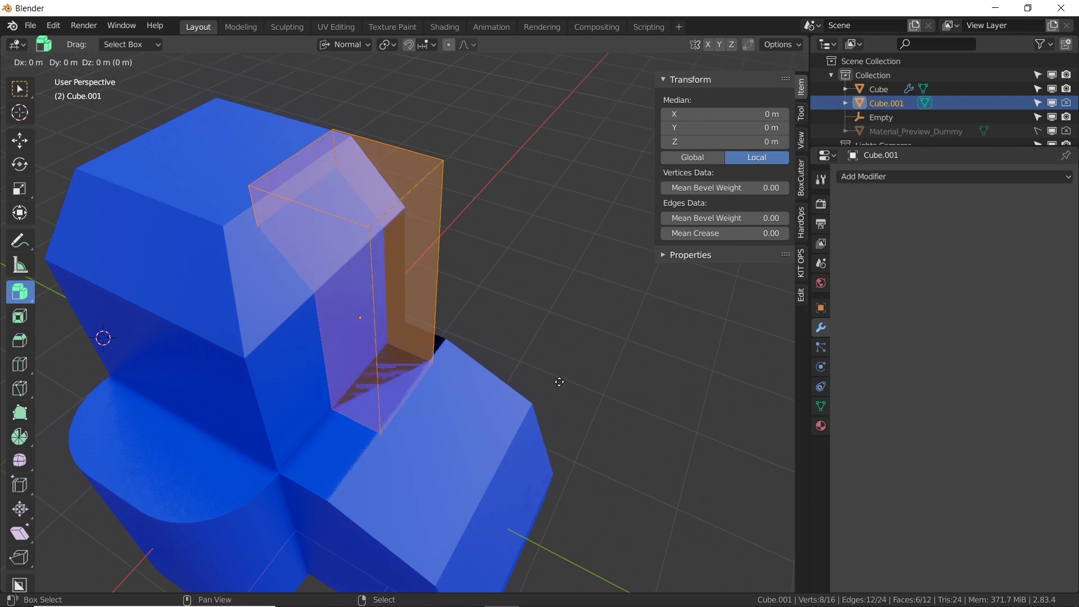
left_click(360, 313)
Place two more copies of the cutter mesh over the blue object from the top view
key("KP_7")
scroll(352, 310, "down", 1)
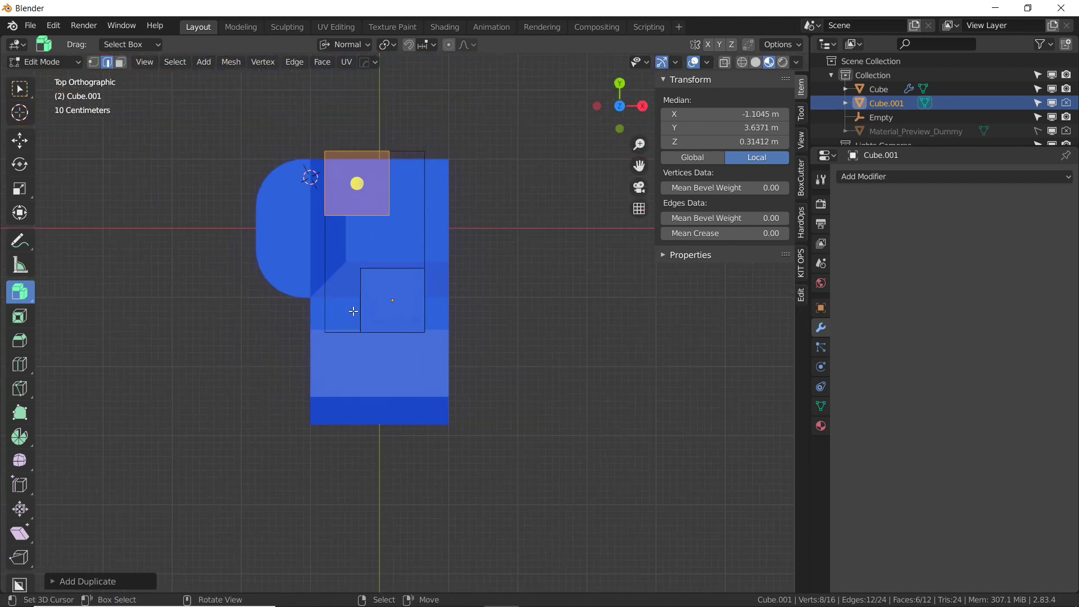
key("shift+d")
left_click(444, 288)
key("shift+d")
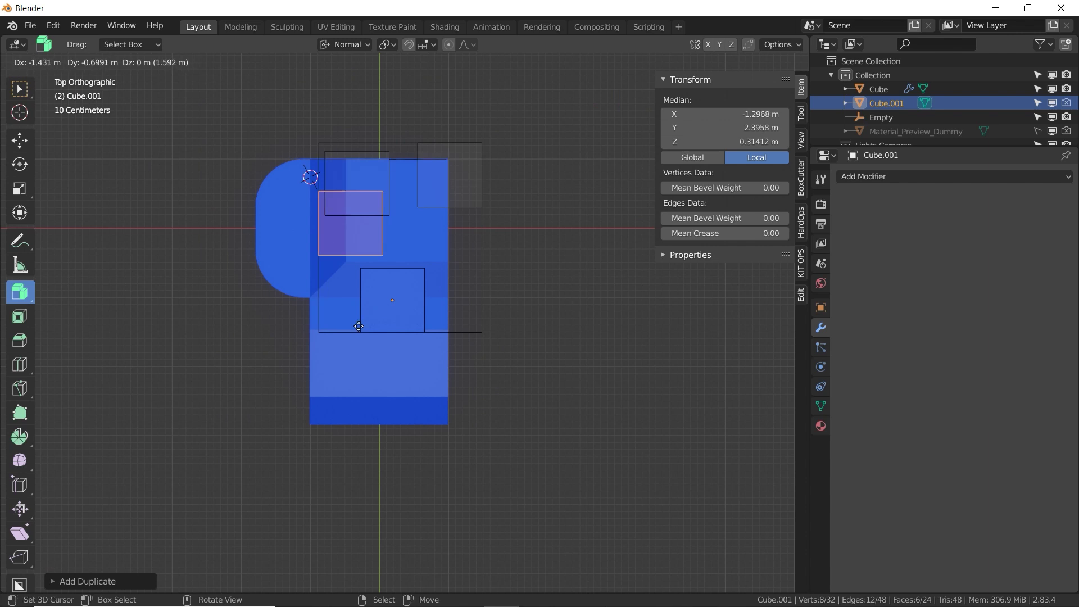
left_click(318, 352)
Try moving the whole cutter object in Object Mode to shift all of its cuts, and cancel the move
middle_click_drag(318, 352, 436, 345)
key("Tab")
key("g")
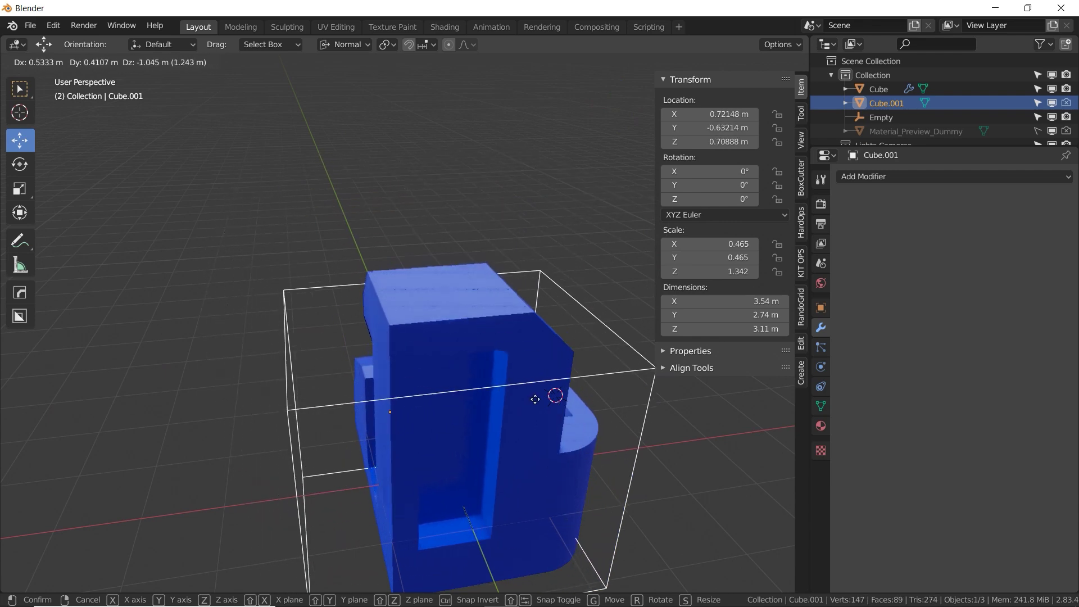
right_click(562, 318)
key("Tab")
middle_click_drag(544, 322, 472, 299)
key("Tab")
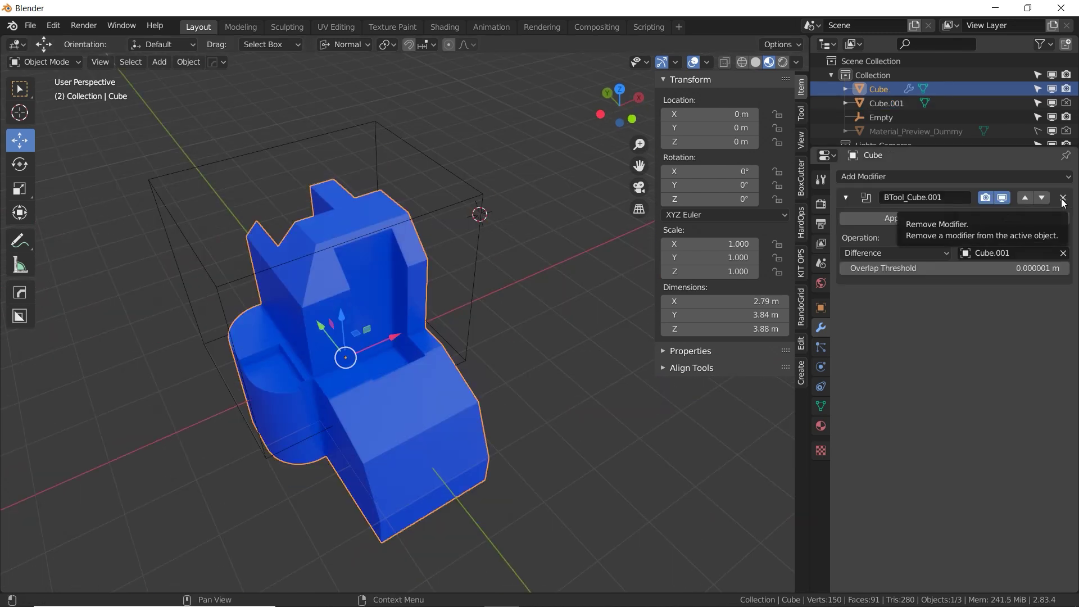
Remove the Boolean modifier from the blue object and delete the wireframe cutter object
left_click(1062, 198)
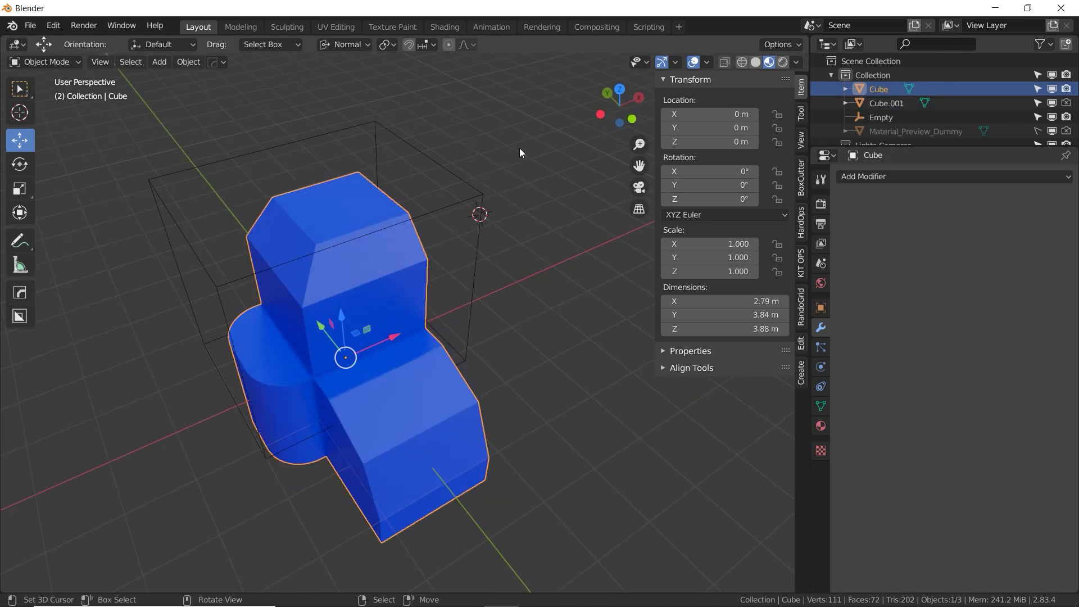
left_click(375, 129)
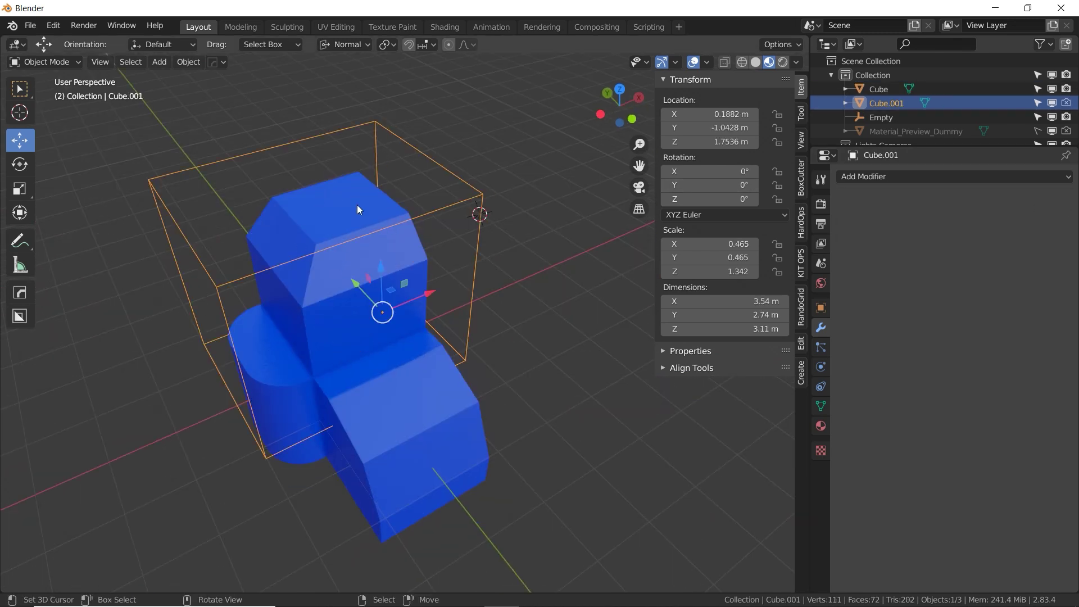
key("g")
left_click(268, 207)
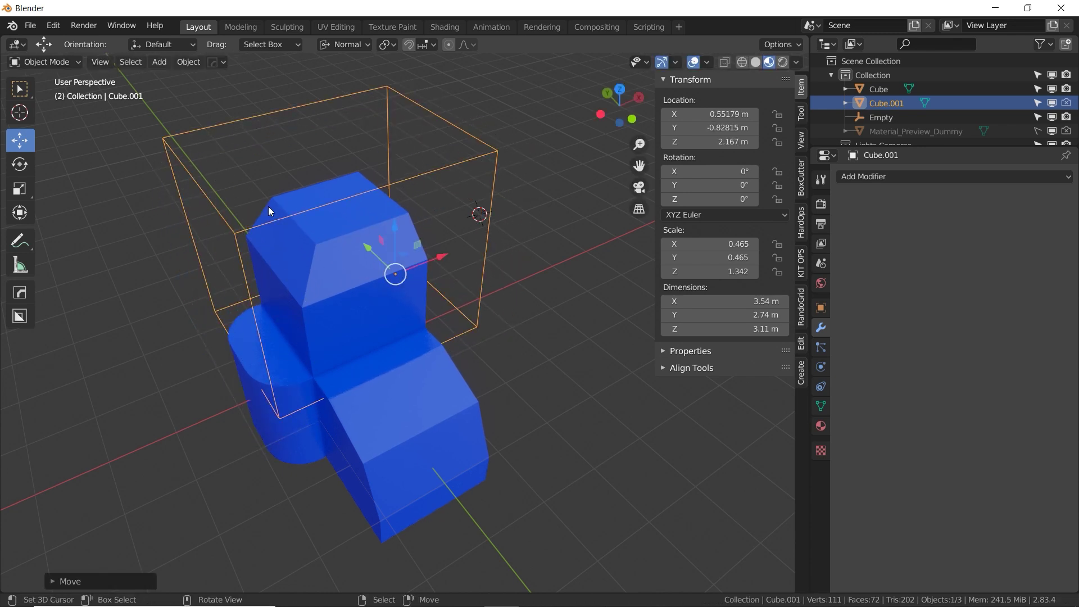
key("Delete")
left_click(312, 267)
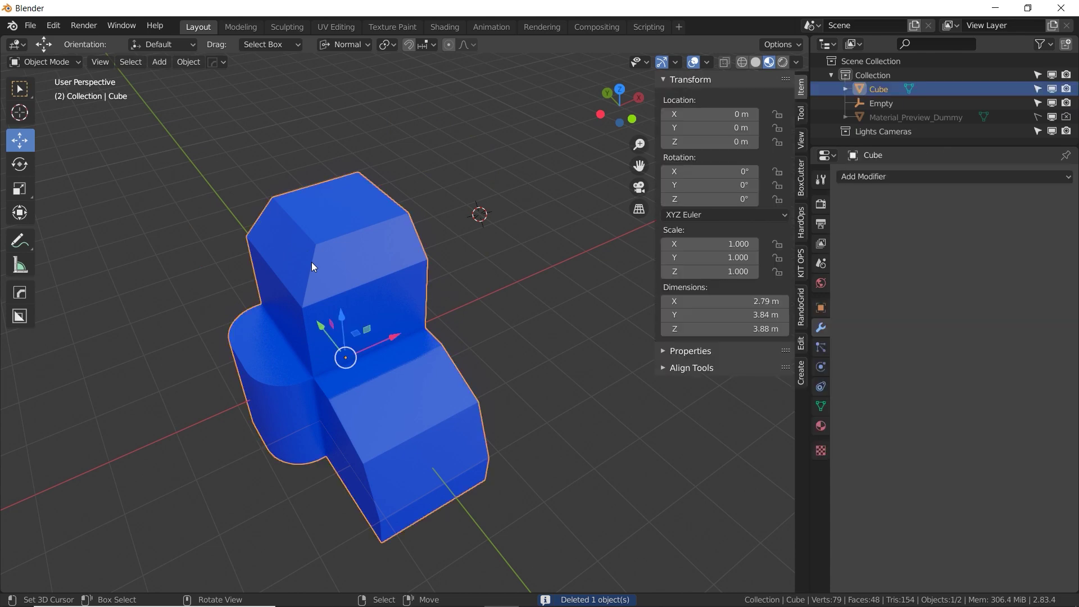
Add a Mirror modifier to the blue object
left_click(865, 176)
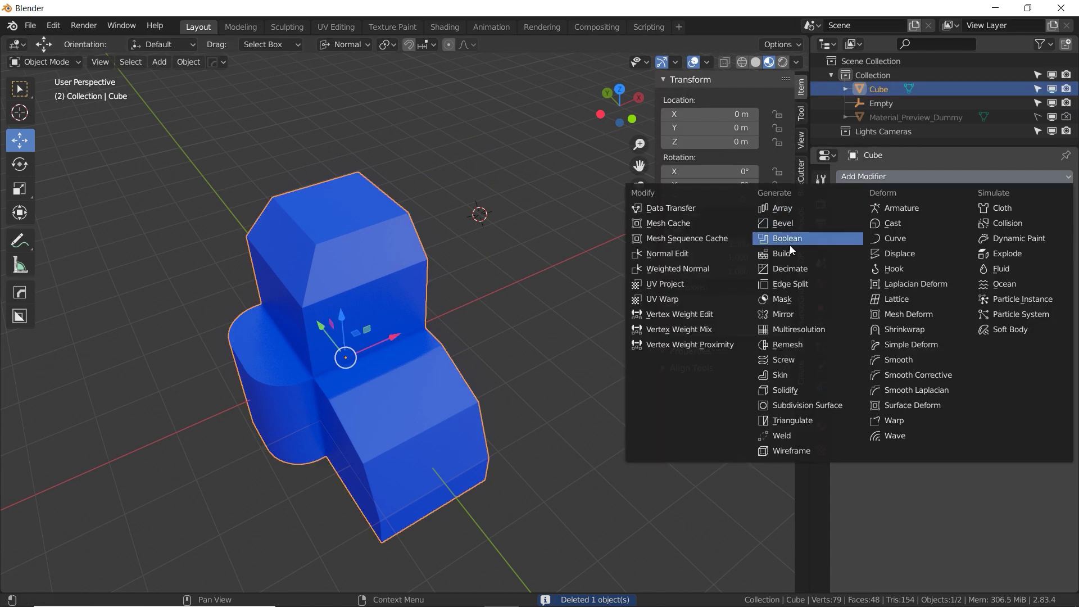
left_click(794, 313)
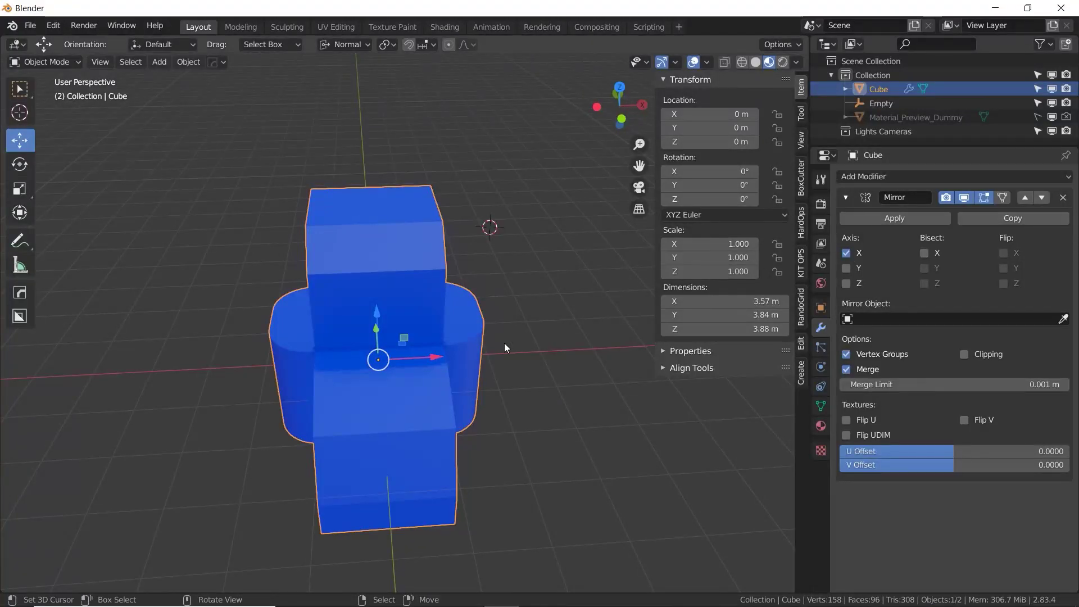
middle_click_drag(460, 333, 491, 316)
Enter Edit Mode in face selection and extrude the two side faces outward, away from the mirror centre
key("Tab")
middle_click_drag(304, 374, 479, 327)
key("ctrl+3")
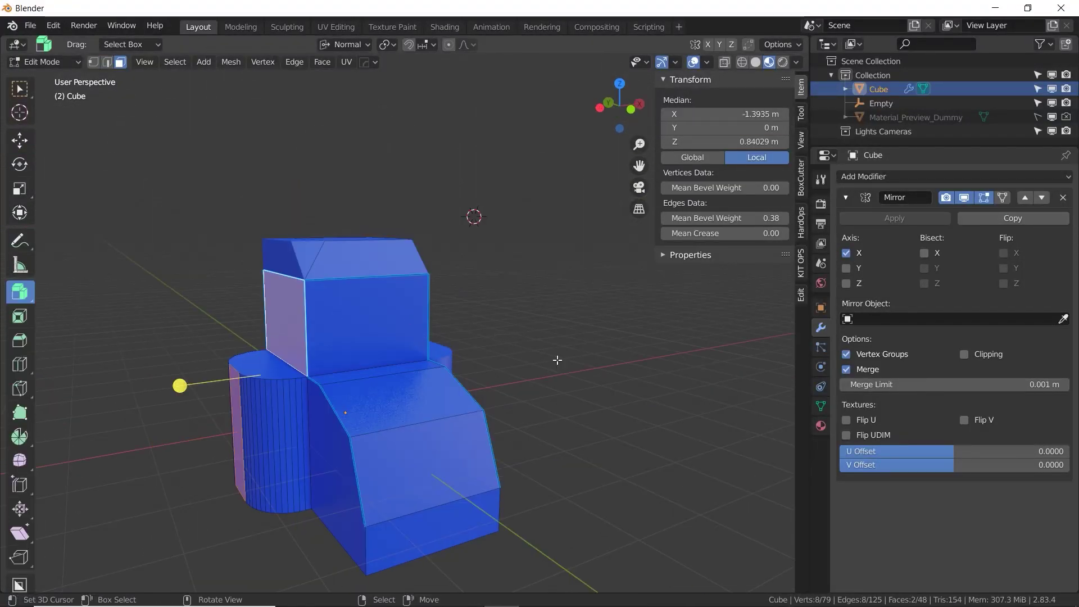
key("e")
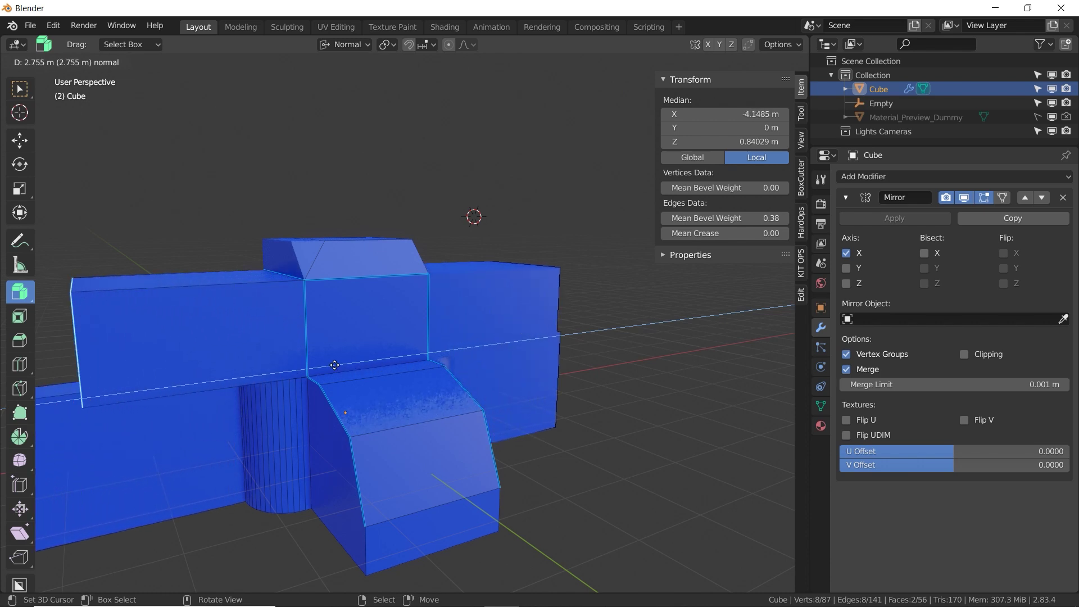
left_click(393, 366)
middle_click_drag(394, 366, 481, 296)
key("n")
scroll(482, 296, "down", 2)
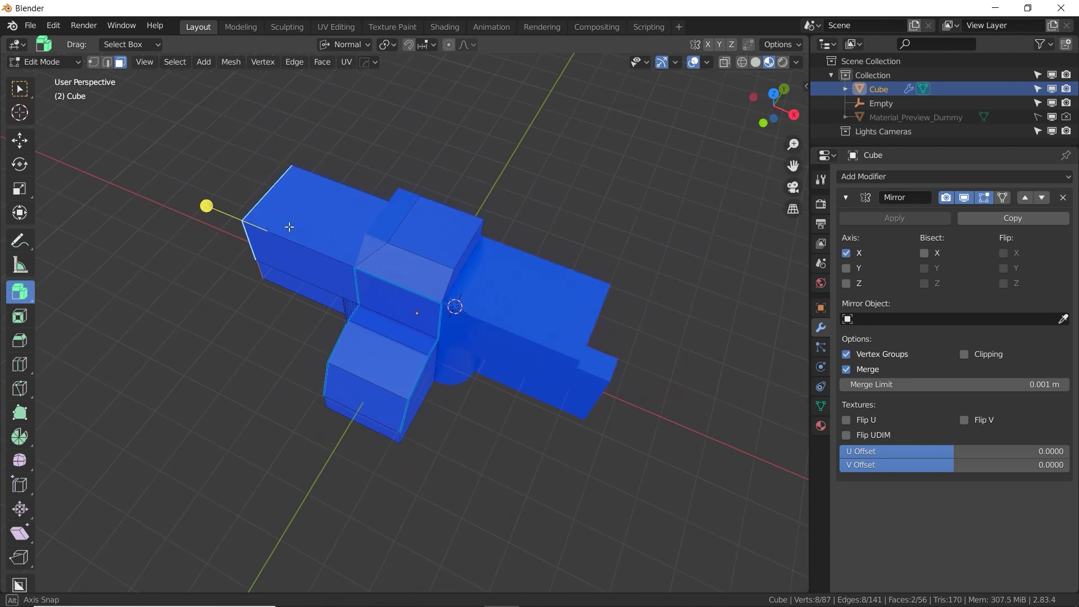
Shift the entire mesh sideways off the mirror plane and raise the Mirror modifier's Merge Limit to 0.315 m in Object Mode
middle_click_drag(292, 224, 301, 277)
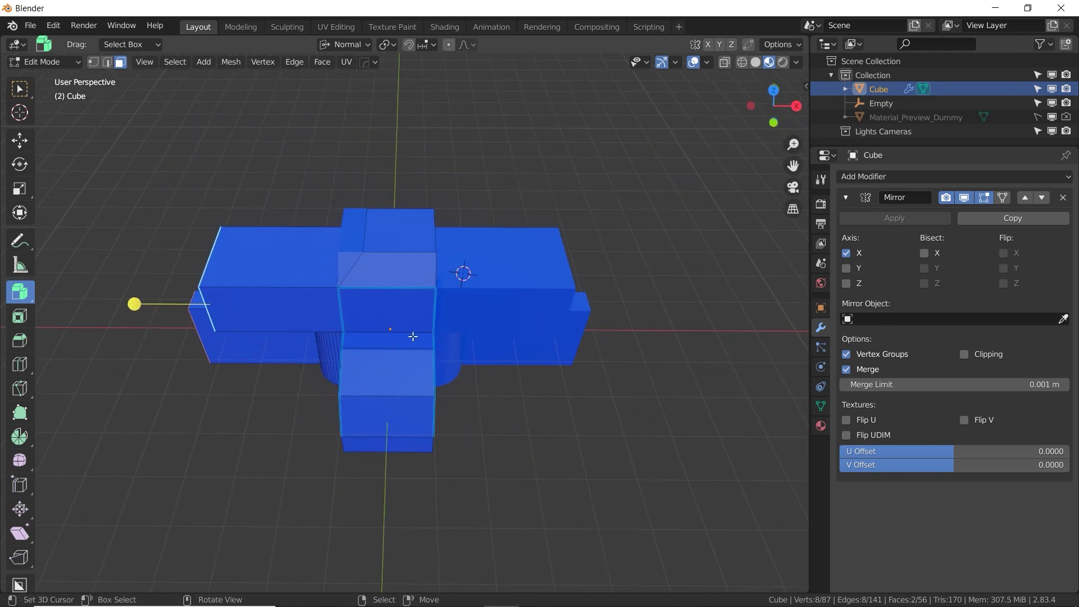
key("a")
left_click(21, 140)
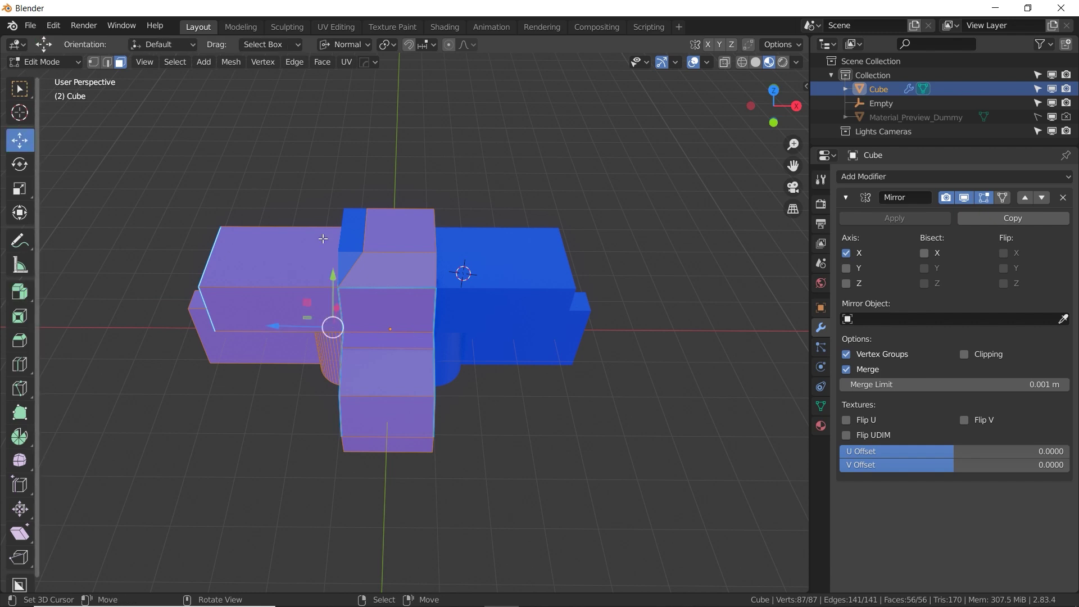
left_click_drag(279, 324, 220, 324)
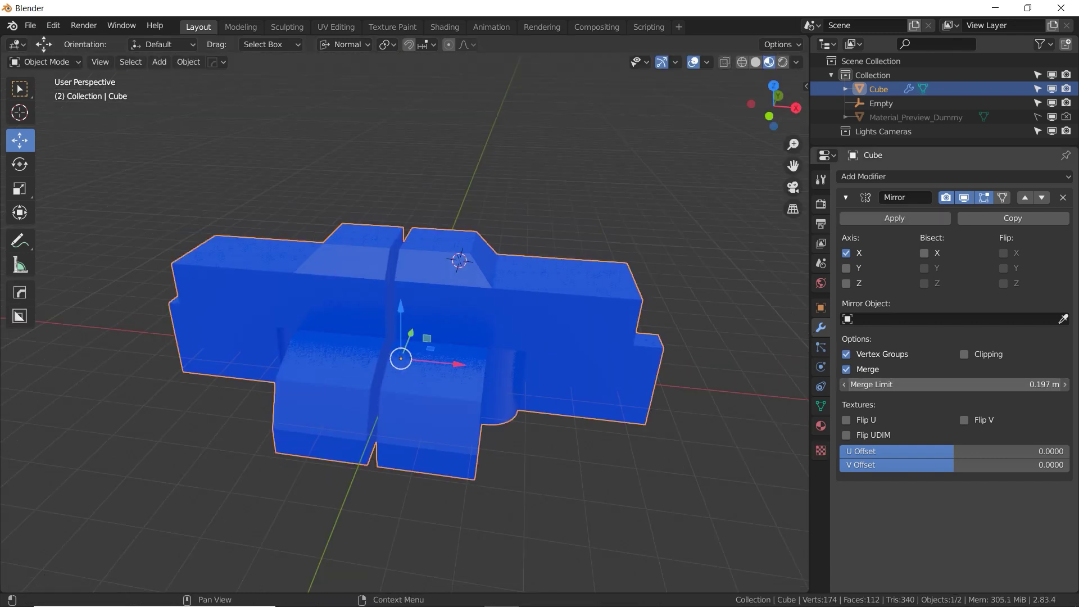
left_click_drag(950, 385, 969, 385)
middle_click_drag(399, 370, 457, 361)
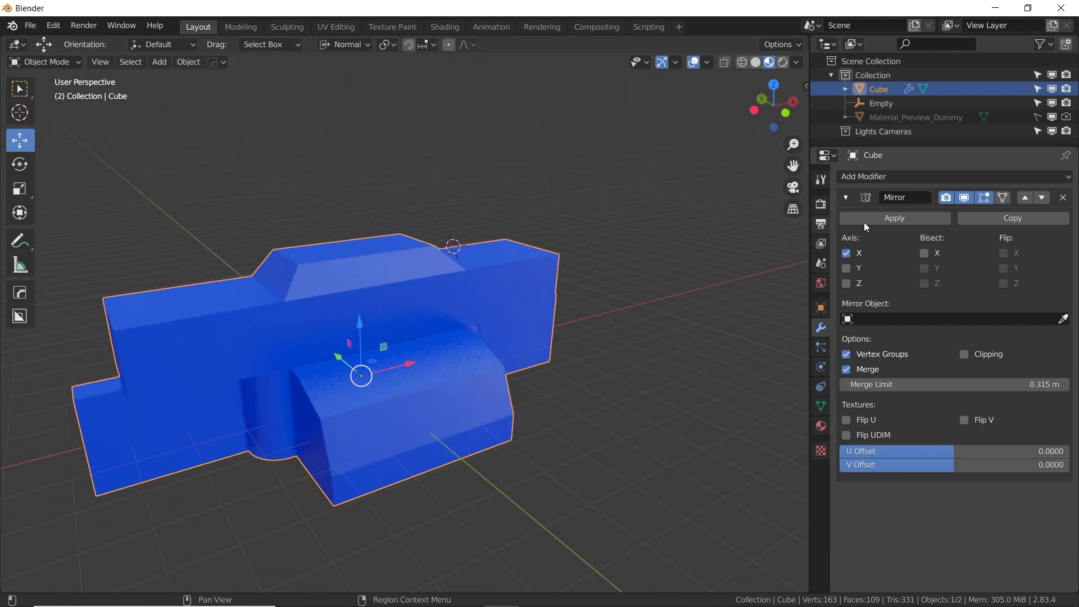
Try mirroring on Y only and on Z only, and enable the X, Y and Z axes together
left_click(847, 253)
left_click(846, 268)
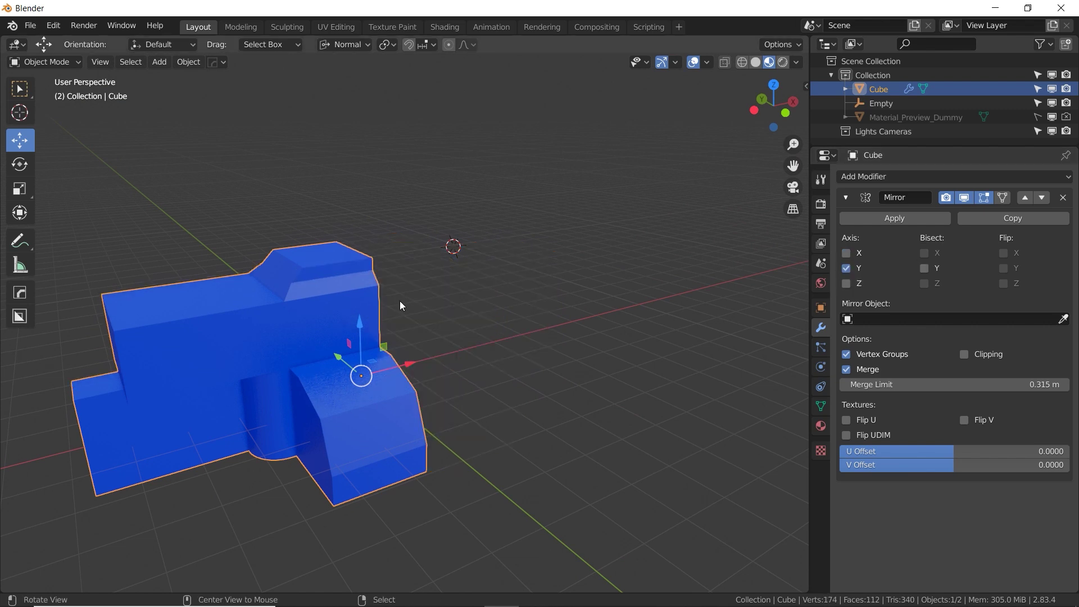
middle_click_drag(415, 299, 611, 281)
left_click(846, 268)
left_click(846, 283)
middle_click_drag(502, 323, 496, 295)
left_click(846, 268)
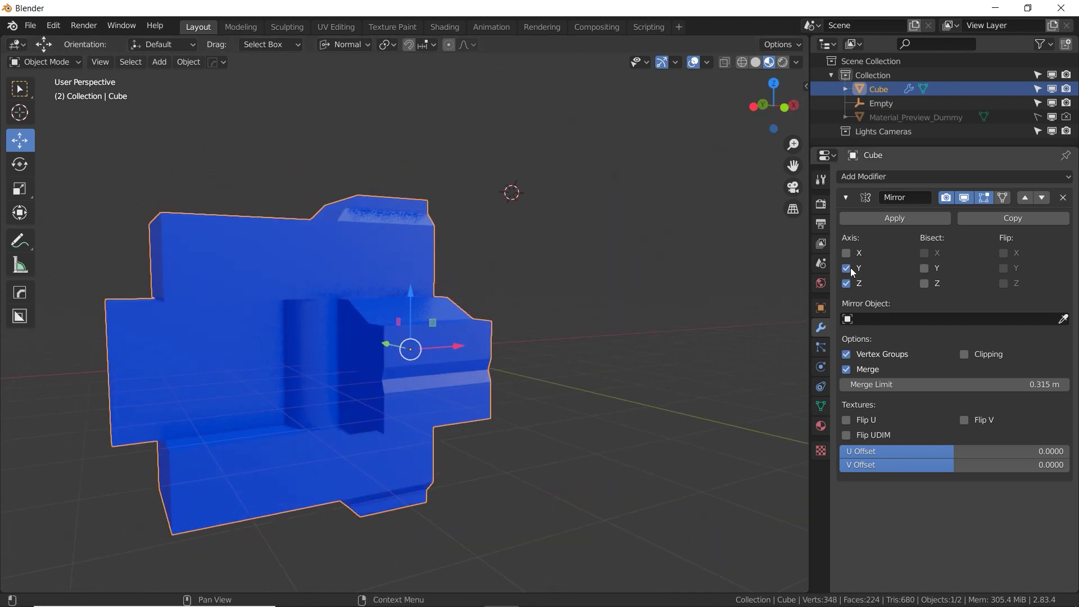
left_click(847, 254)
Move the whole mesh in Edit Mode away from the mirror planes, first from the top view and then from the front view
key("Tab")
middle_click_drag(592, 260, 594, 349)
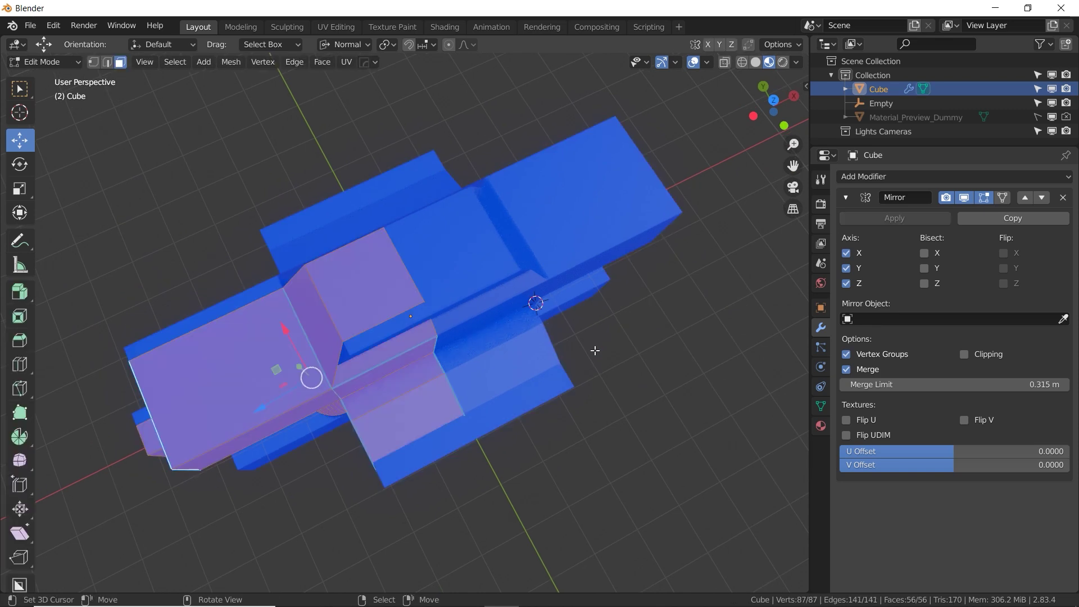
key("KP_7")
scroll(595, 350, "down", 3)
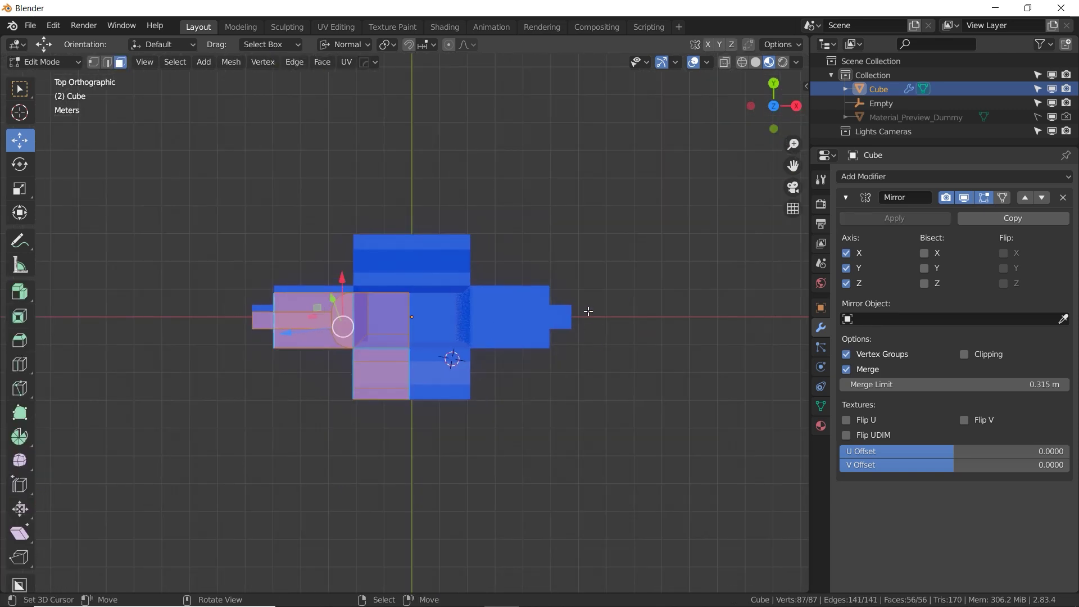
key("g")
left_click(585, 343)
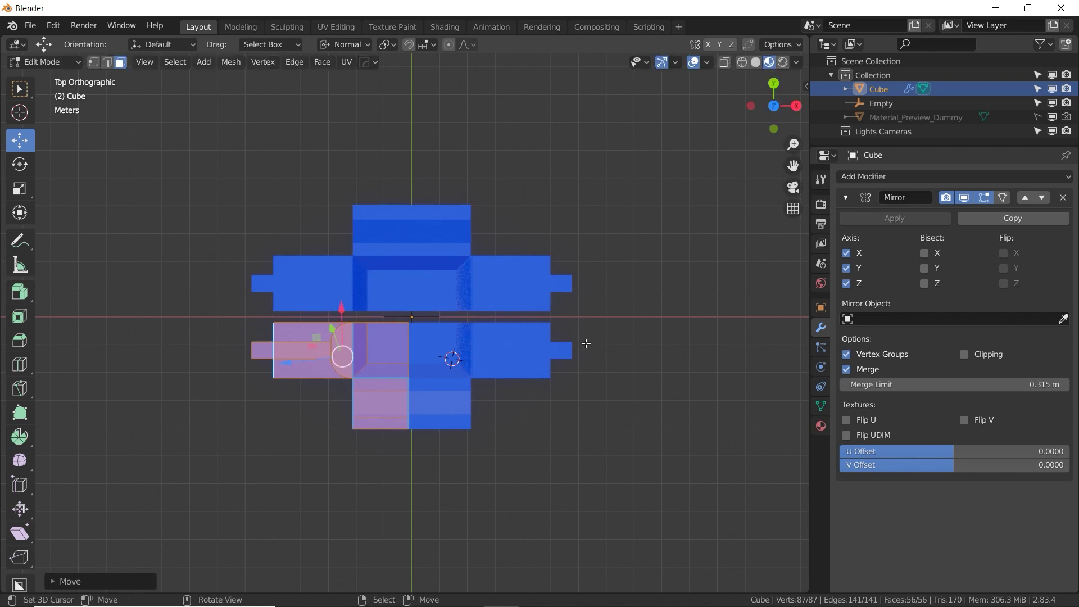
key("KP_1")
key("g")
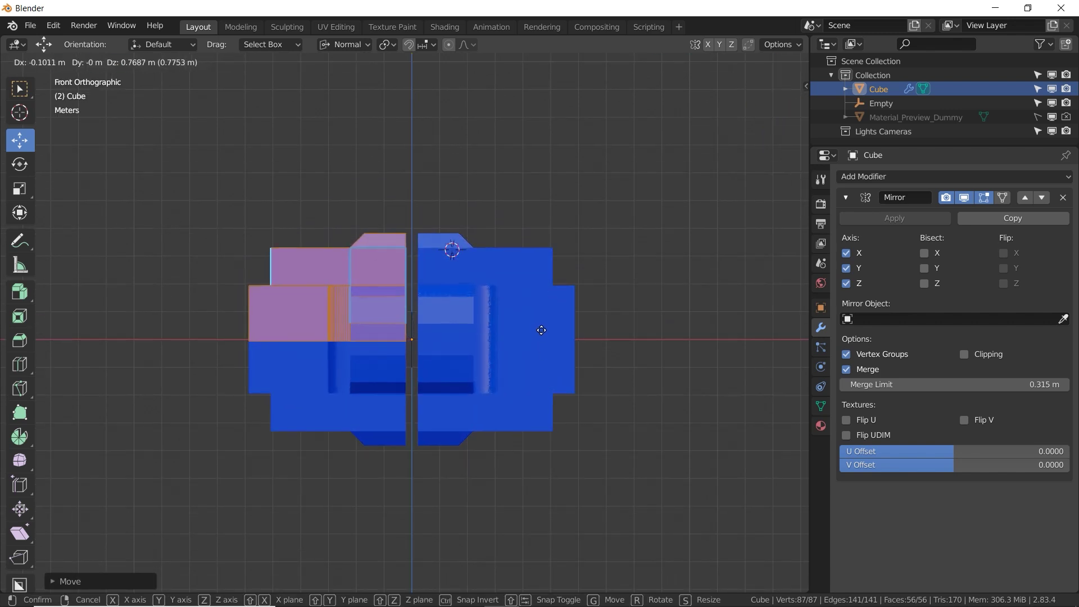
left_click(547, 327)
middle_click_drag(547, 328, 420, 351)
Extrude a side face of the mesh, scale it to form a taper, and extrude it again into an arm
key("Tab")
key("Tab")
left_click(375, 284)
key("e")
left_click(420, 351)
key("s")
left_click(572, 322)
key("e")
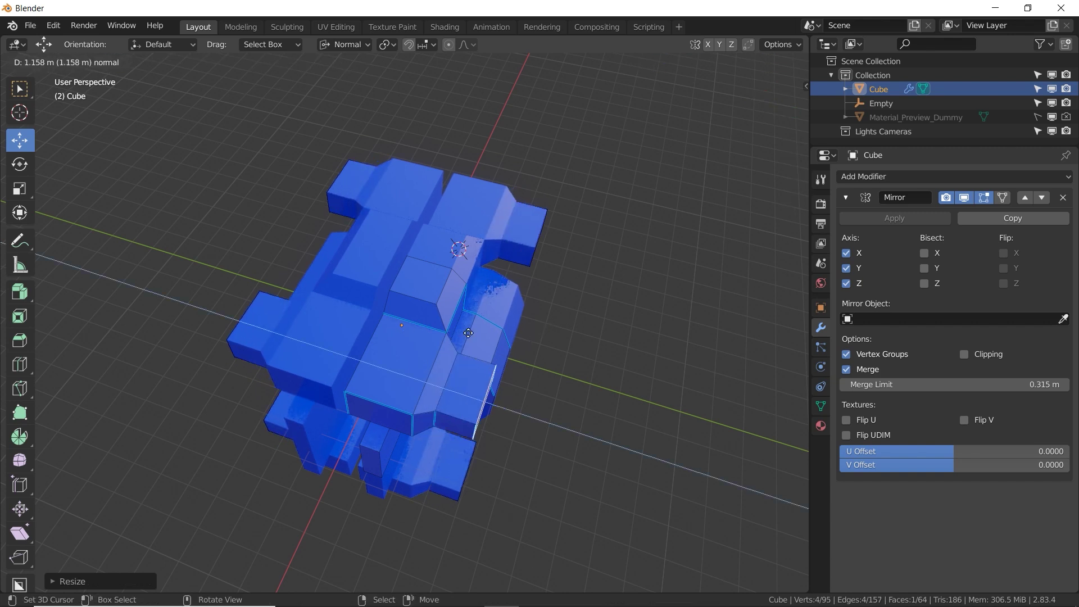
left_click(513, 410)
Extrude and scale an upper face, extrude it upward into a tall tower, and return to Object Mode
key("e")
left_click(571, 369)
key("s")
left_click(515, 368)
key("e")
left_click(515, 241)
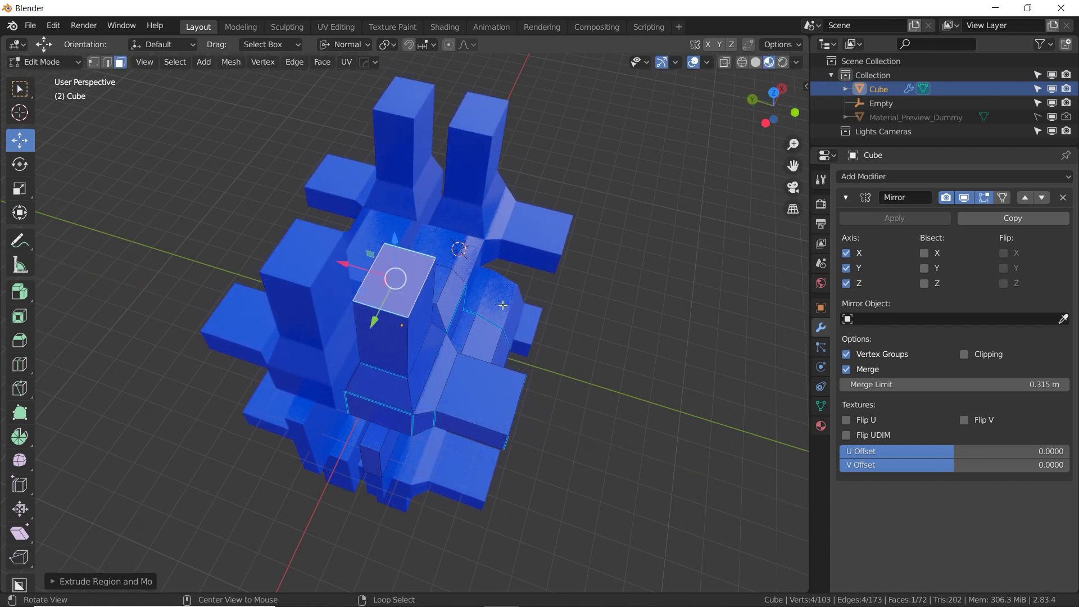
middle_click_drag(515, 241, 483, 285)
key("Tab")
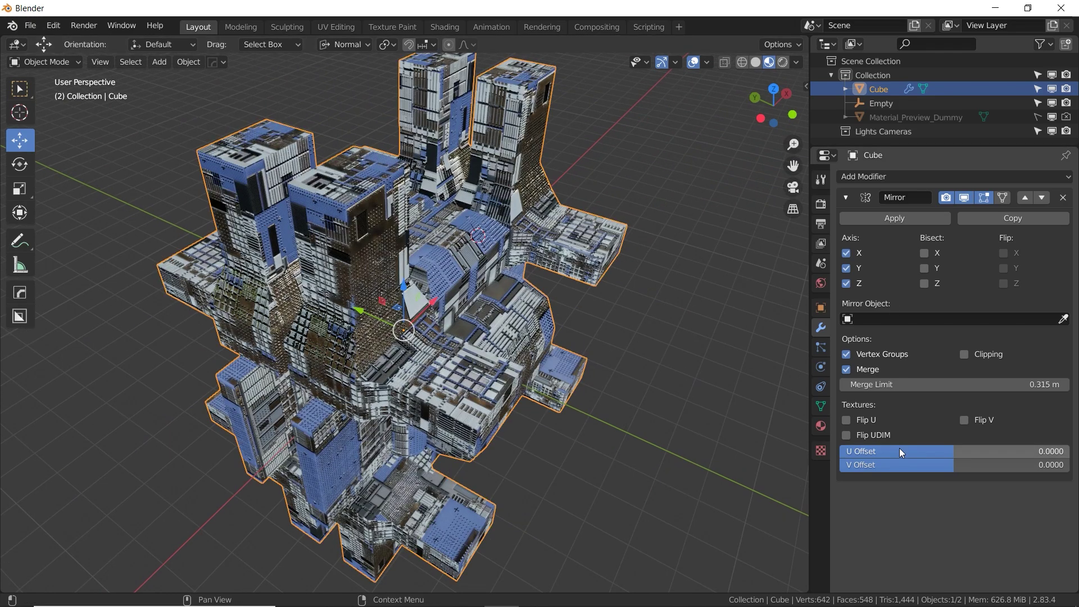
Set the Mirror modifier's U Offset to 0.4428 and V Offset to -0.3747 to shift the mirrored texture
left_click_drag(899, 448, 959, 467)
middle_click_drag(681, 438, 489, 366)
left_click_drag(958, 467, 996, 451)
left_click_drag(995, 451, 1005, 451)
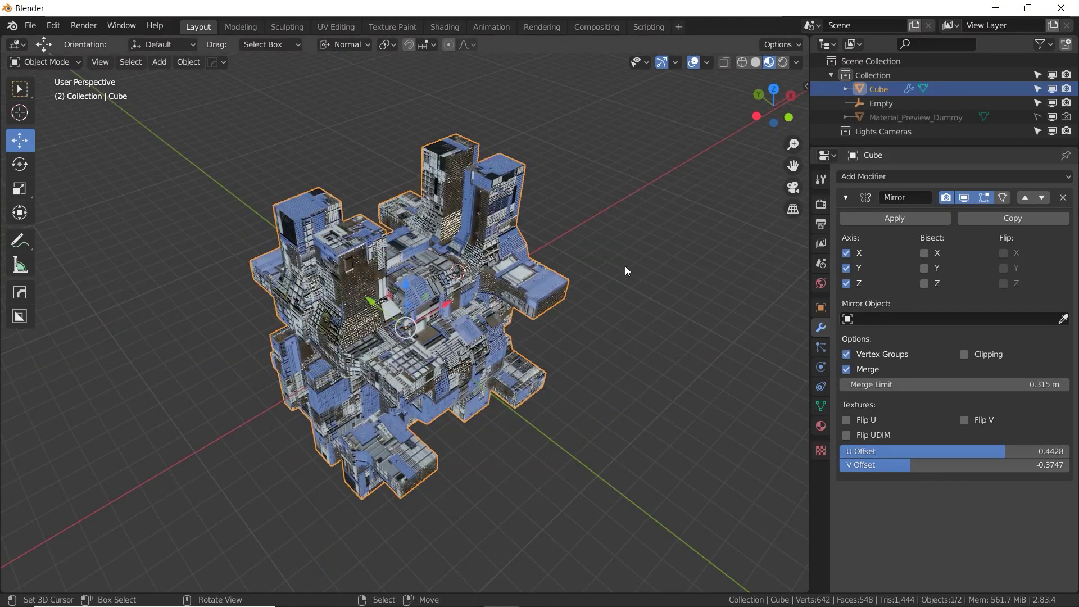